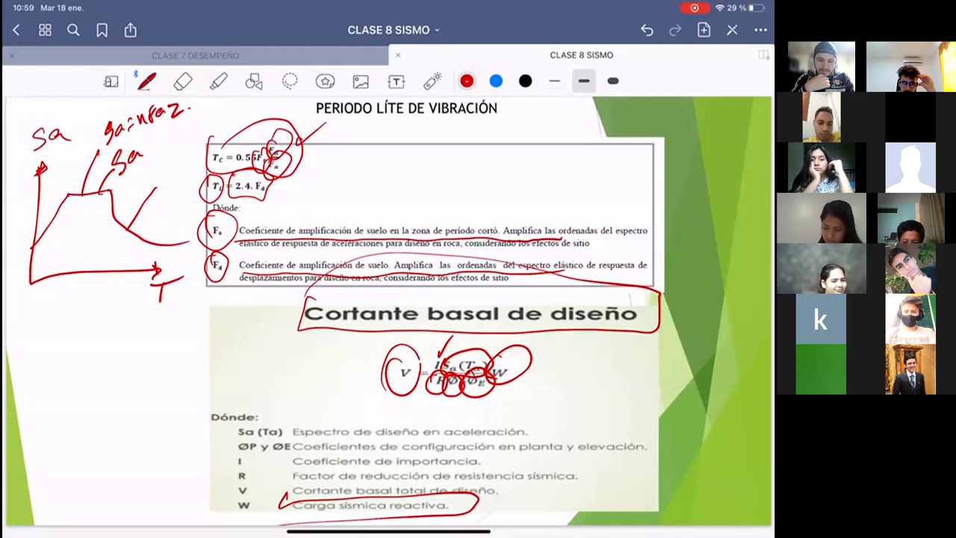
Advance to the Derivas slide and outline the Desplazamiento Absoluto and Desplazamiento Relativo D1-D2 labels in red
{"action": "scroll", "coordinate": [388, 312], "scroll_direction": "right", "scroll_amount": 5}
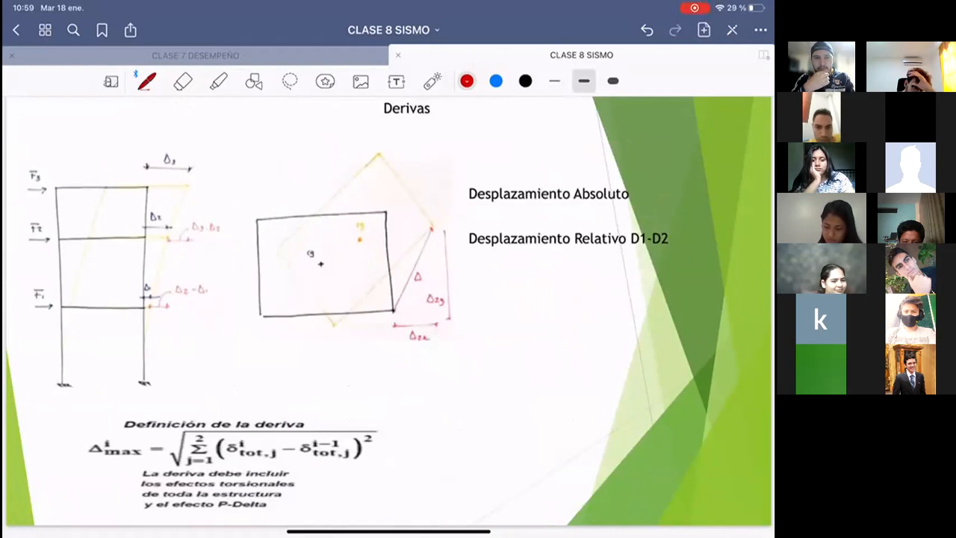
{"action": "mouse_move", "coordinate": [472, 174]}
{"action": "left_mouse_down"}
{"action": "mouse_move", "coordinate": [594, 206]}
{"action": "mouse_move", "coordinate": [495, 153]}
{"action": "mouse_move", "coordinate": [440, 189]}
{"action": "left_mouse_up"}
{"action": "mouse_move", "coordinate": [471, 216]}
{"action": "left_mouse_down"}
{"action": "mouse_move", "coordinate": [454, 263]}
{"action": "mouse_move", "coordinate": [679, 233]}
{"action": "mouse_move", "coordinate": [436, 221]}
{"action": "left_mouse_up"}
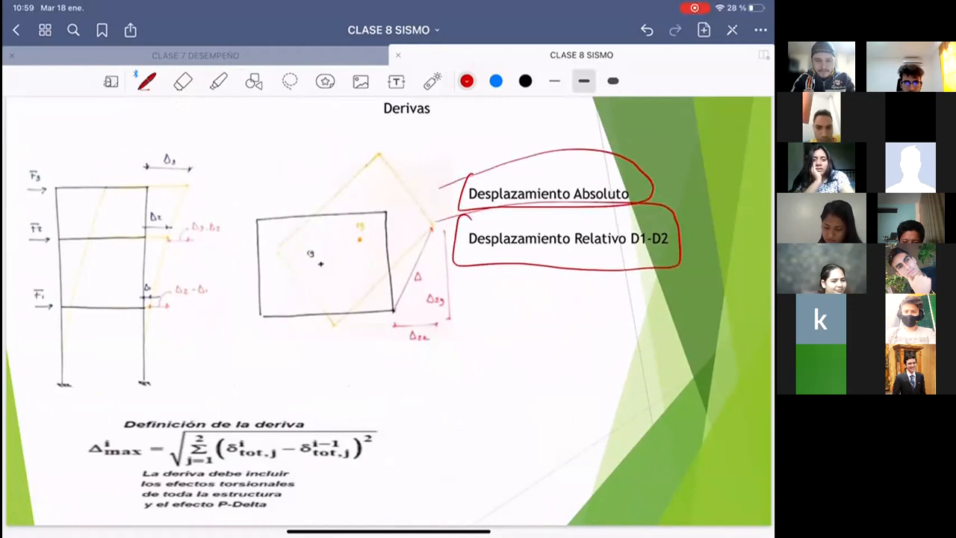
Circle the second- and third-floor displacements on the frame sketch, tick the Δ2-Δ1 label, and add a pointer stroke to Δ3
{"action": "mouse_move", "coordinate": [171, 128]}
{"action": "left_mouse_down"}
{"action": "mouse_move", "coordinate": [215, 177]}
{"action": "mouse_move", "coordinate": [158, 183]}
{"action": "left_mouse_up"}
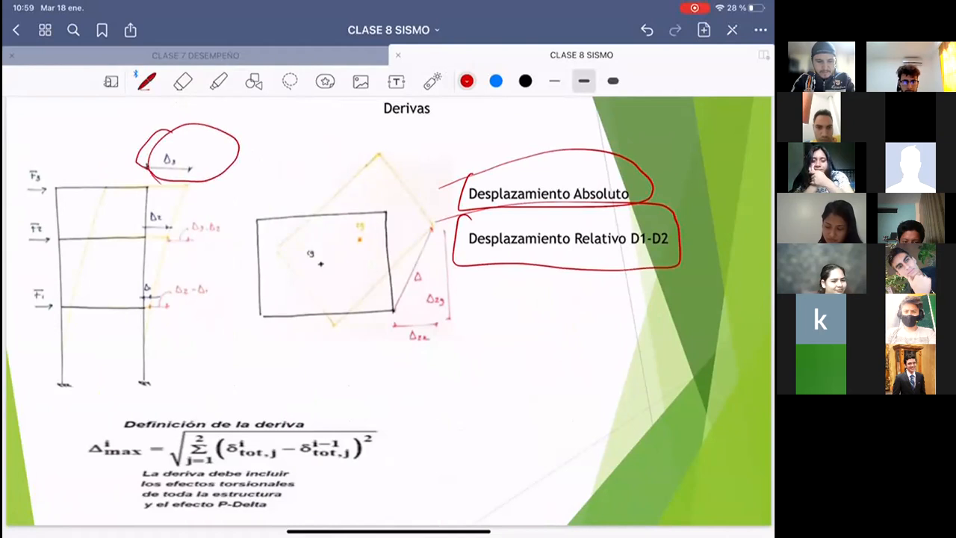
{"action": "mouse_move", "coordinate": [160, 196]}
{"action": "left_mouse_down"}
{"action": "mouse_move", "coordinate": [183, 247]}
{"action": "mouse_move", "coordinate": [125, 233]}
{"action": "left_mouse_up"}
{"action": "mouse_move", "coordinate": [193, 209]}
{"action": "left_mouse_down"}
{"action": "mouse_move", "coordinate": [234, 240]}
{"action": "mouse_move", "coordinate": [195, 209]}
{"action": "left_mouse_up"}
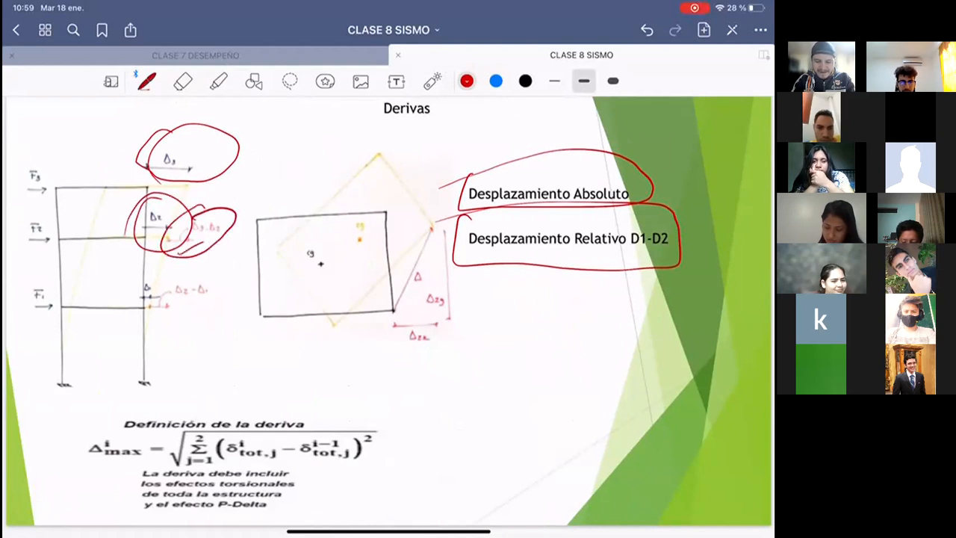
{"action": "left_click_drag", "start_coordinate": [171, 308], "coordinate": [225, 293]}
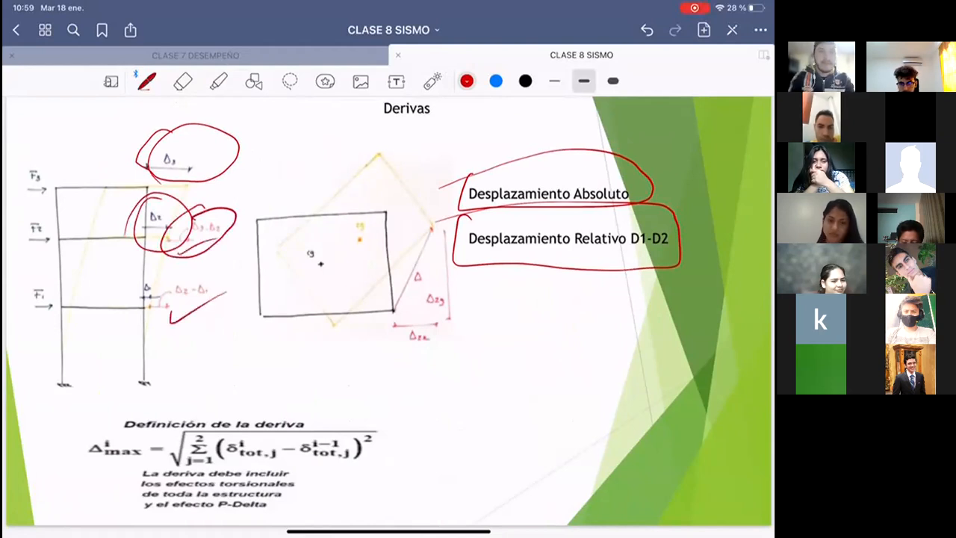
{"action": "left_click_drag", "start_coordinate": [261, 114], "coordinate": [198, 159]}
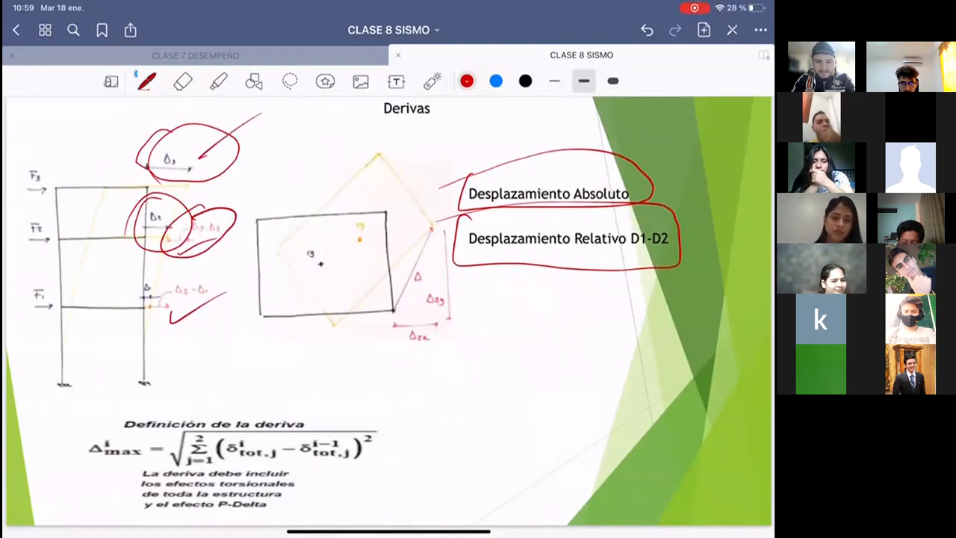
Mark the notes on torsional effects and the P-Delta effect below the drift formula with red ticks and strokes
{"action": "left_click_drag", "start_coordinate": [295, 464], "coordinate": [331, 454]}
{"action": "left_click_drag", "start_coordinate": [296, 491], "coordinate": [357, 445]}
{"action": "left_click_drag", "start_coordinate": [290, 513], "coordinate": [366, 443]}
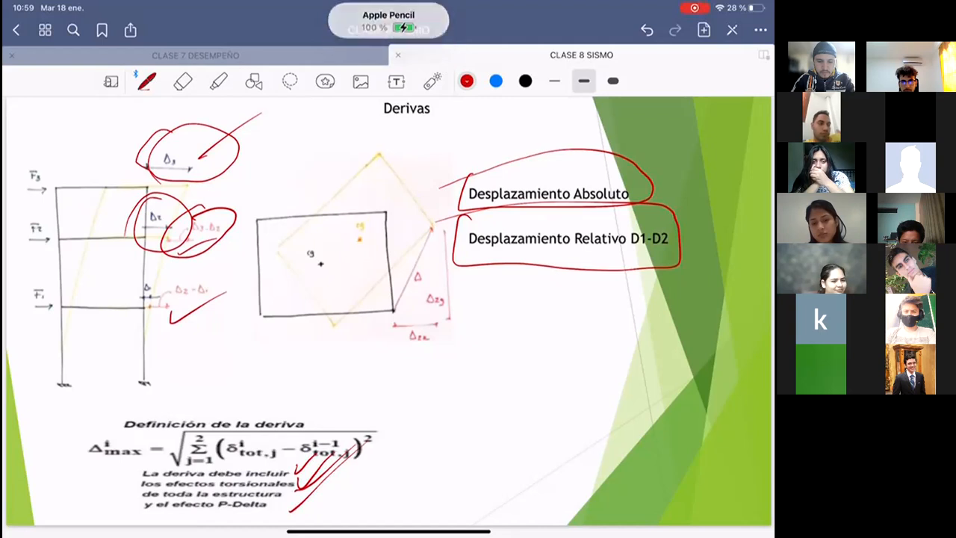
Go to the slide on permissible drift limits and circle the maximum drifts 0.02 and 0.01 in the table
{"action": "scroll", "coordinate": [389, 313], "scroll_direction": "right", "scroll_amount": 10}
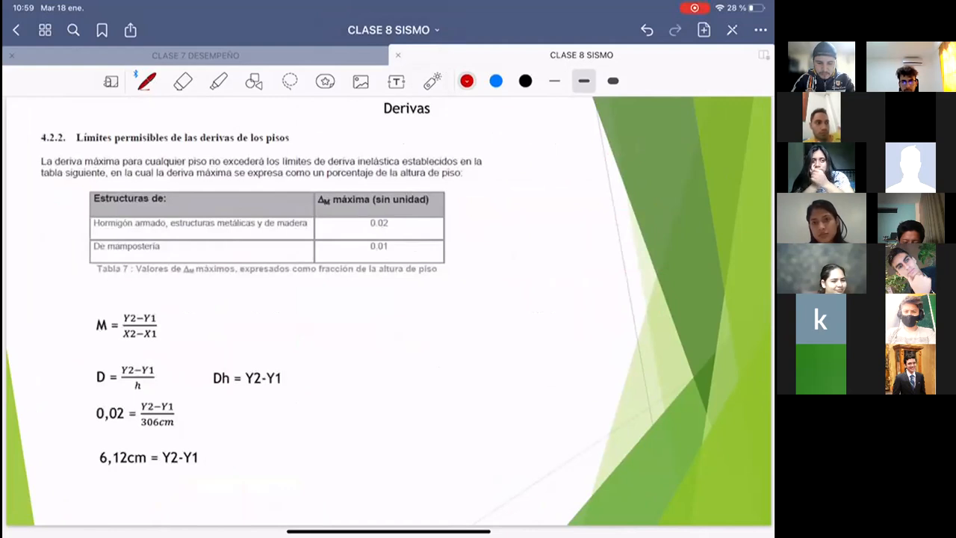
{"action": "mouse_move", "coordinate": [377, 211]}
{"action": "left_mouse_down"}
{"action": "mouse_move", "coordinate": [403, 233]}
{"action": "mouse_move", "coordinate": [357, 219]}
{"action": "left_mouse_up"}
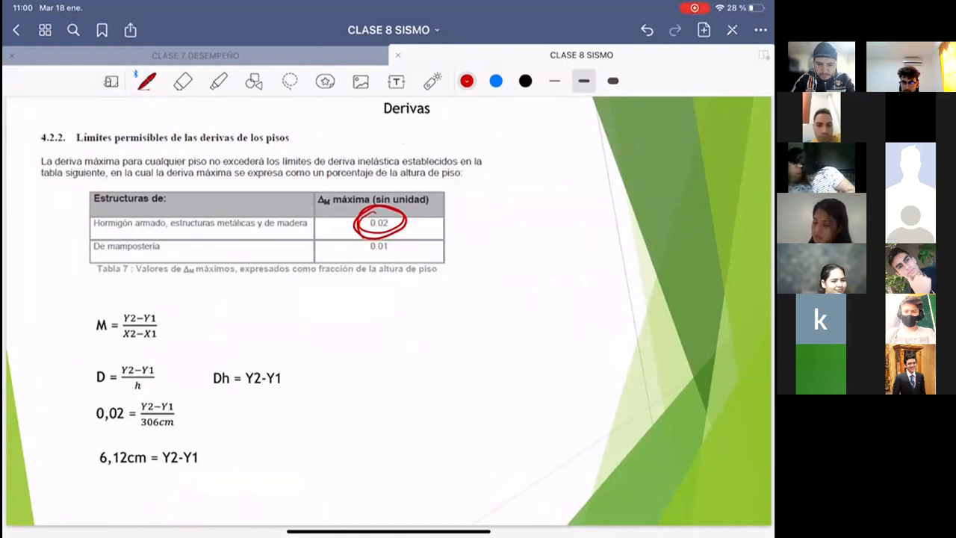
{"action": "mouse_move", "coordinate": [373, 209]}
{"action": "left_mouse_down"}
{"action": "mouse_move", "coordinate": [362, 232]}
{"action": "mouse_move", "coordinate": [396, 258]}
{"action": "mouse_move", "coordinate": [373, 273]}
{"action": "left_mouse_up"}
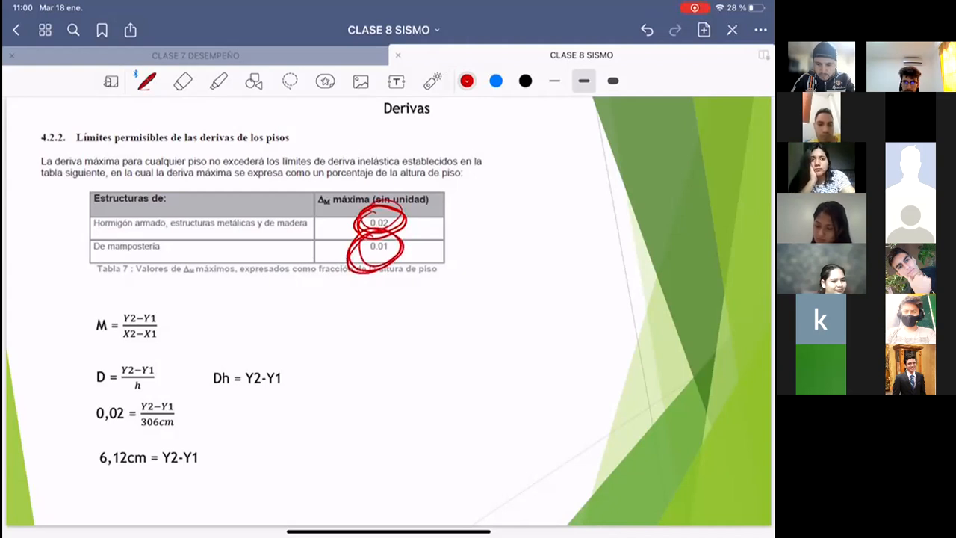
Advance to the slide with the joint displacements table and annotate the frame elevation and table columns in red
{"action": "scroll", "coordinate": [388, 311], "scroll_direction": "right", "scroll_amount": 5}
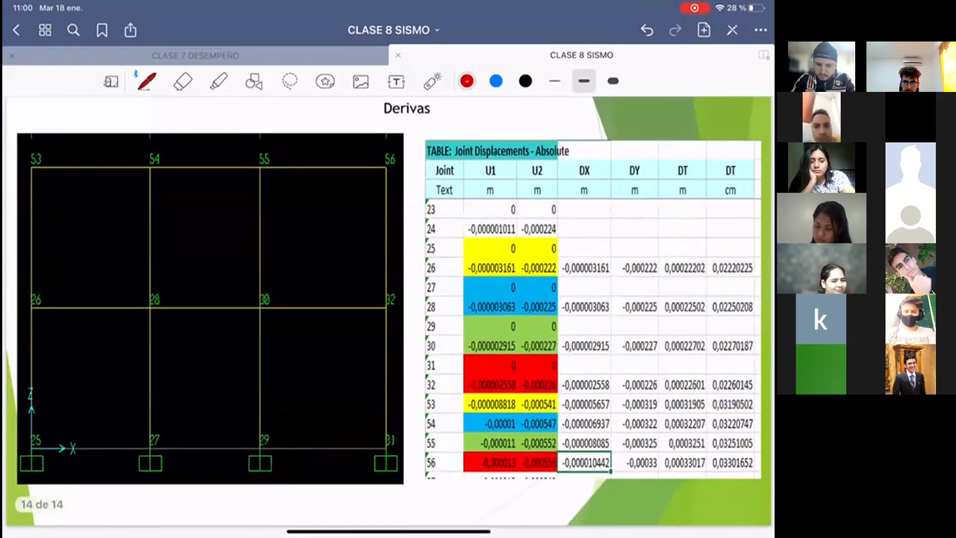
{"action": "mouse_move", "coordinate": [397, 129]}
{"action": "left_mouse_down"}
{"action": "mouse_move", "coordinate": [410, 220]}
{"action": "mouse_move", "coordinate": [406, 441]}
{"action": "left_mouse_up"}
{"action": "mouse_move", "coordinate": [444, 145]}
{"action": "left_mouse_down"}
{"action": "mouse_move", "coordinate": [468, 142]}
{"action": "mouse_move", "coordinate": [441, 465]}
{"action": "left_mouse_up"}
{"action": "mouse_move", "coordinate": [598, 134]}
{"action": "left_mouse_down"}
{"action": "mouse_move", "coordinate": [614, 404]}
{"action": "mouse_move", "coordinate": [598, 447]}
{"action": "left_mouse_up"}
{"action": "mouse_move", "coordinate": [474, 204]}
{"action": "left_mouse_down"}
{"action": "mouse_move", "coordinate": [464, 224]}
{"action": "mouse_move", "coordinate": [456, 462]}
{"action": "mouse_move", "coordinate": [553, 220]}
{"action": "mouse_move", "coordinate": [487, 212]}
{"action": "left_mouse_up"}
{"action": "mouse_move", "coordinate": [565, 159]}
{"action": "left_mouse_down"}
{"action": "mouse_move", "coordinate": [468, 173]}
{"action": "mouse_move", "coordinate": [567, 153]}
{"action": "left_mouse_up"}
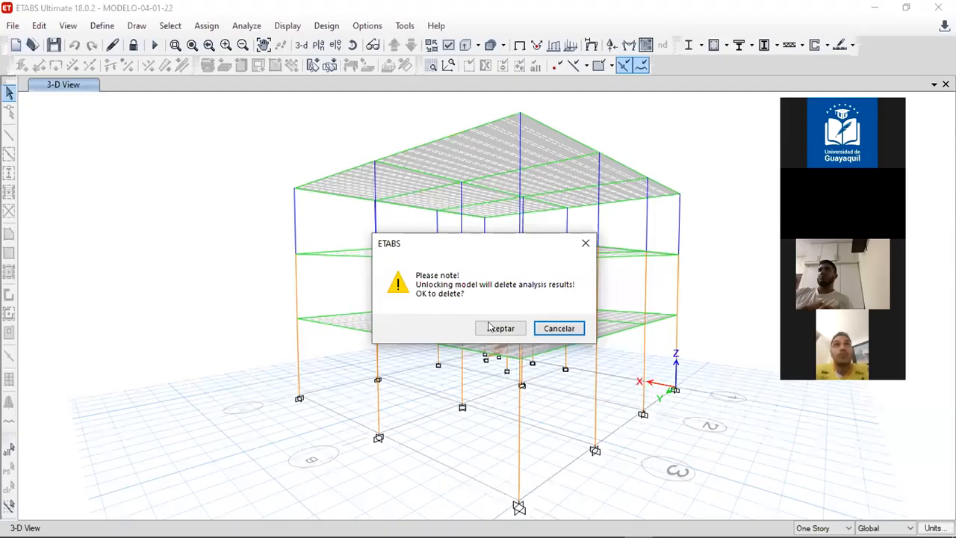
Switch to ETABS, unlock the model by accepting deletion of the analysis results, and open the Losa-20 slab property data
{"action": "left_click", "coordinate": [490, 327]}
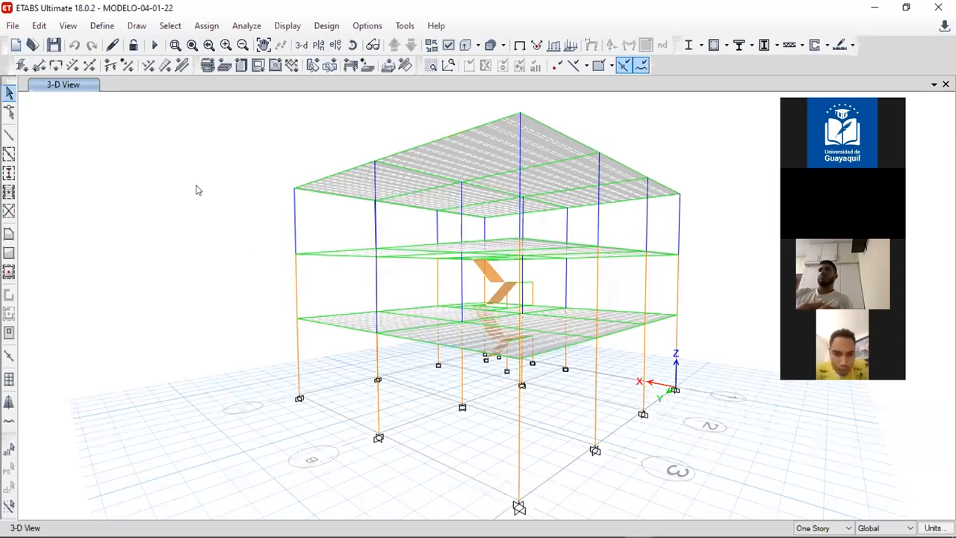
{"action": "left_click", "coordinate": [102, 25]}
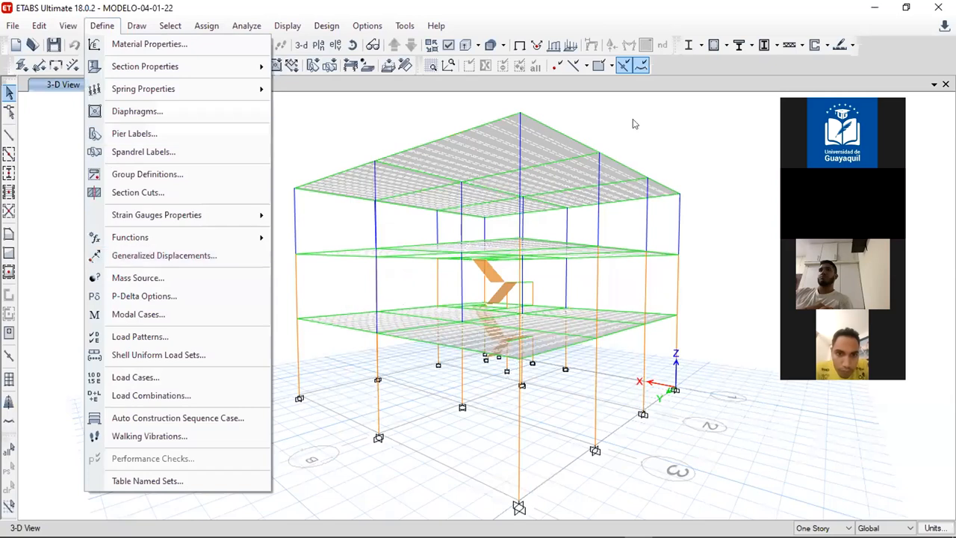
{"action": "mouse_move", "coordinate": [185, 63]}
{"action": "left_click", "coordinate": [317, 106]}
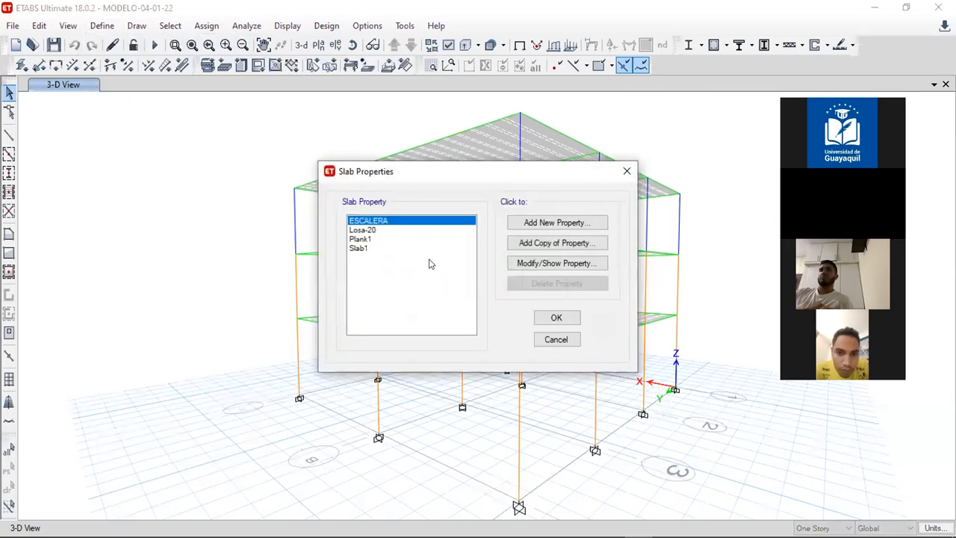
{"action": "left_click", "coordinate": [362, 230]}
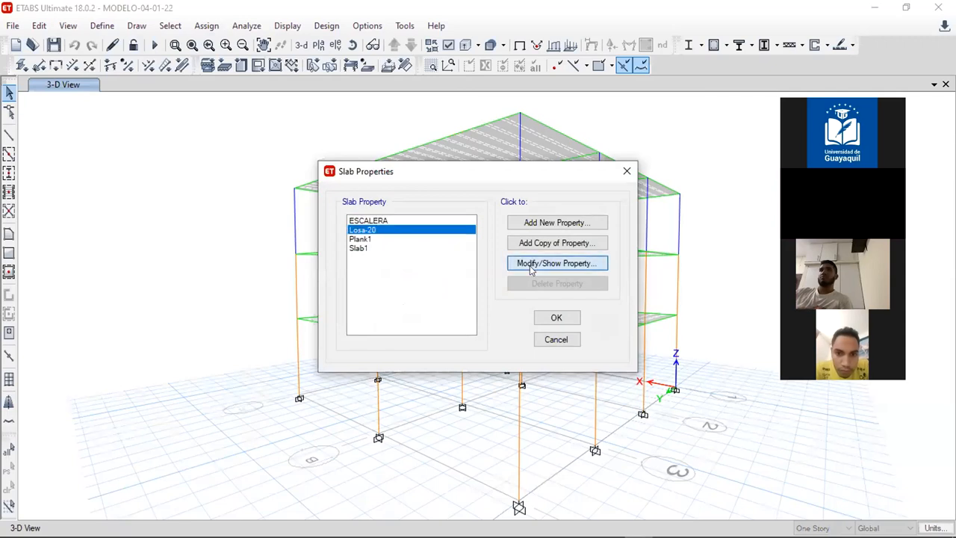
{"action": "left_click", "coordinate": [531, 263]}
{"action": "left_click_drag", "start_coordinate": [330, 83], "coordinate": [254, 101]}
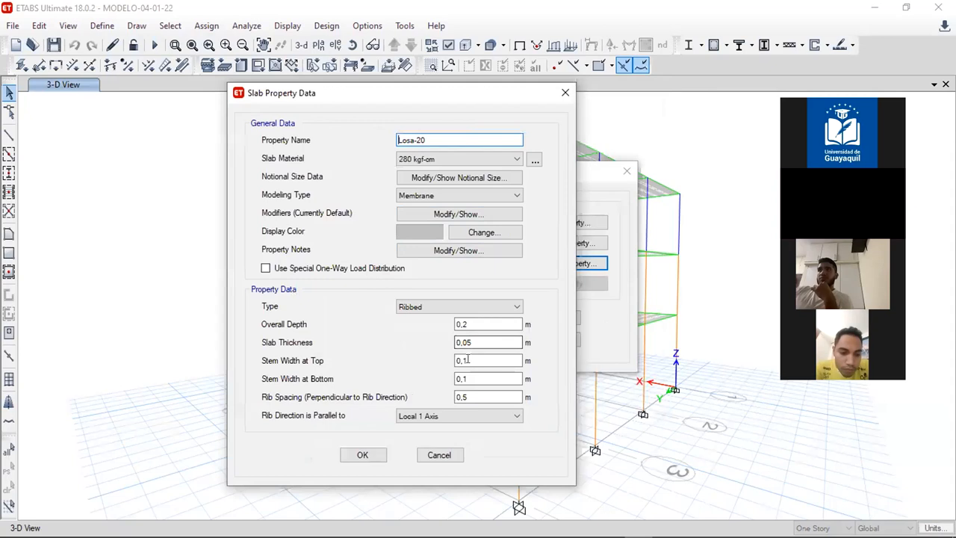
Examine the Losa-20 overall depth, rib spacing and available slab types, keeping the type as Ribbed
{"action": "left_click", "coordinate": [477, 322]}
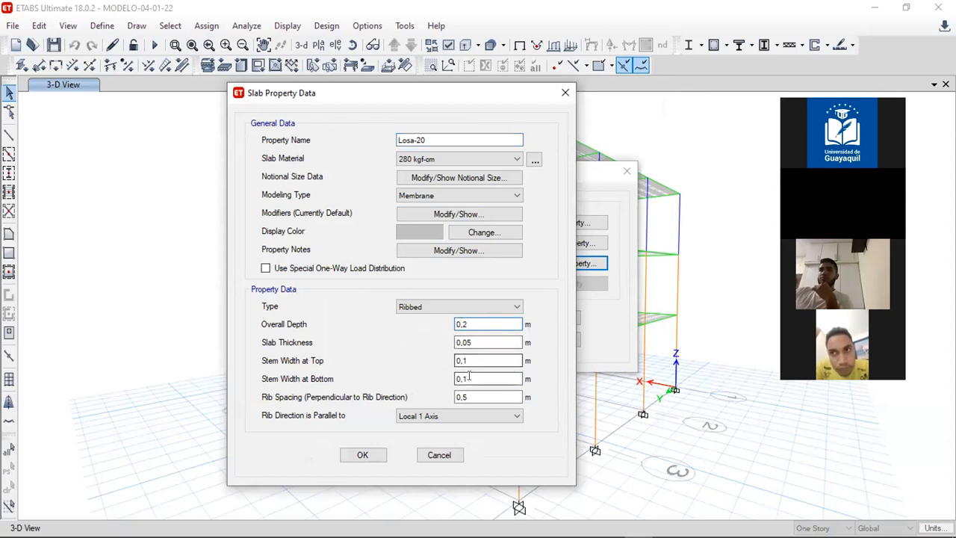
{"action": "left_click_drag", "start_coordinate": [466, 396], "coordinate": [449, 396]}
{"action": "left_click", "coordinate": [481, 397]}
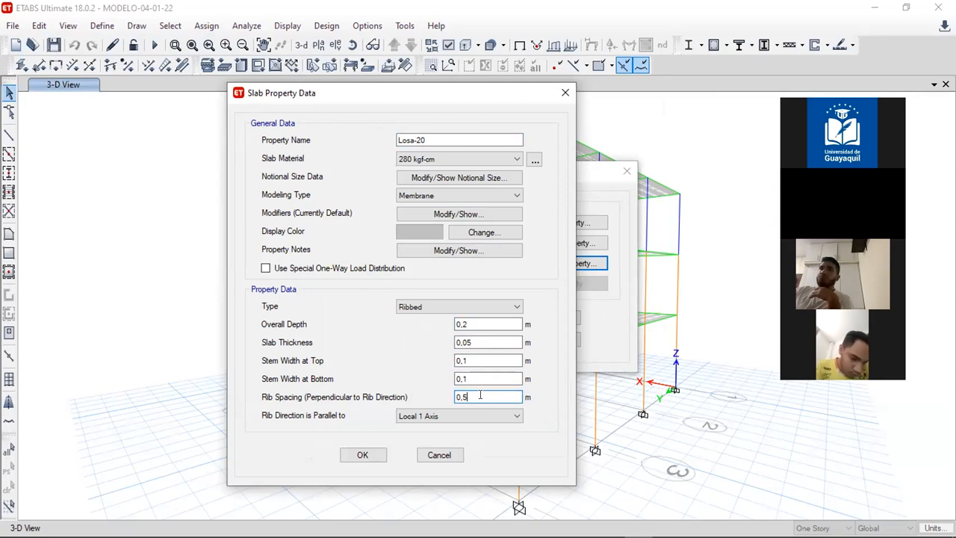
{"action": "left_click_drag", "start_coordinate": [476, 396], "coordinate": [419, 406]}
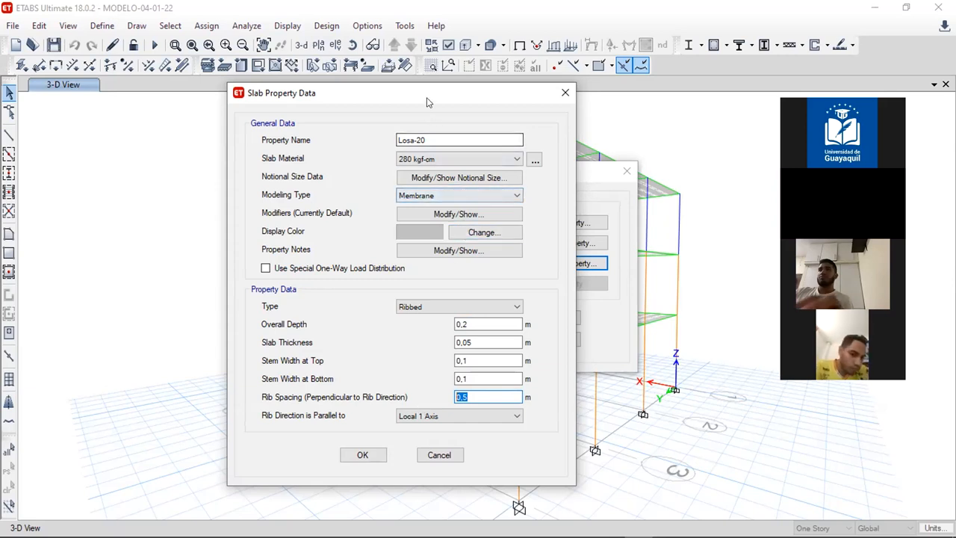
{"action": "left_click_drag", "start_coordinate": [426, 97], "coordinate": [444, 87]}
{"action": "left_click", "coordinate": [500, 313]}
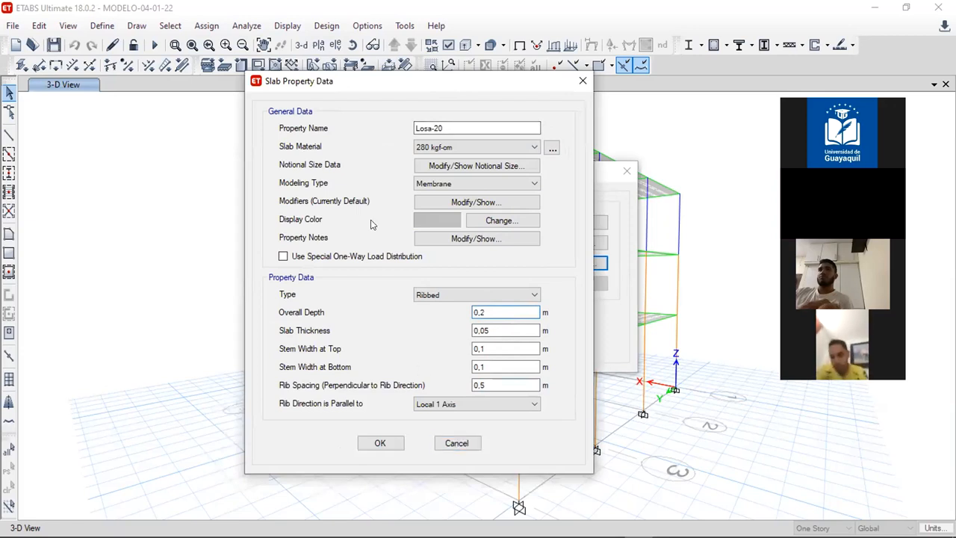
{"action": "left_click", "coordinate": [475, 296]}
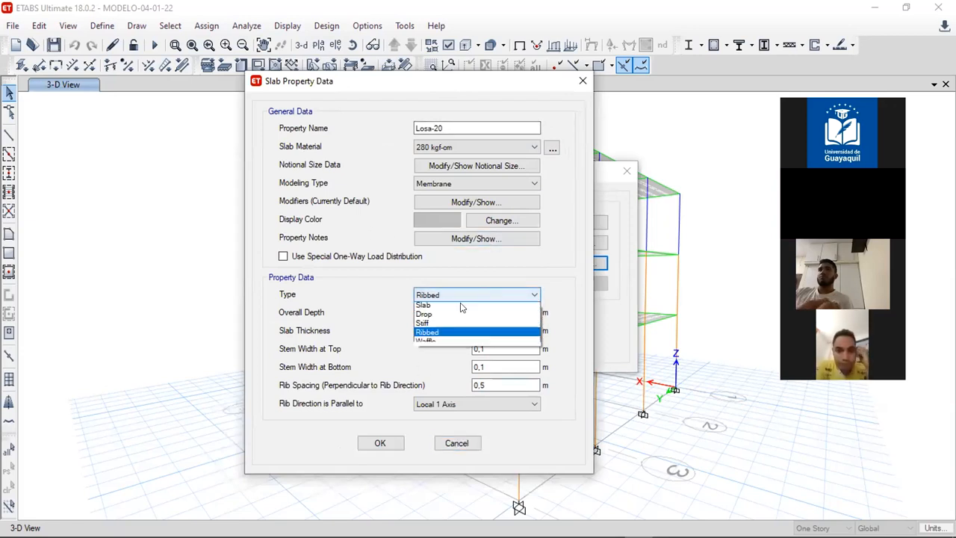
{"action": "left_click", "coordinate": [423, 335]}
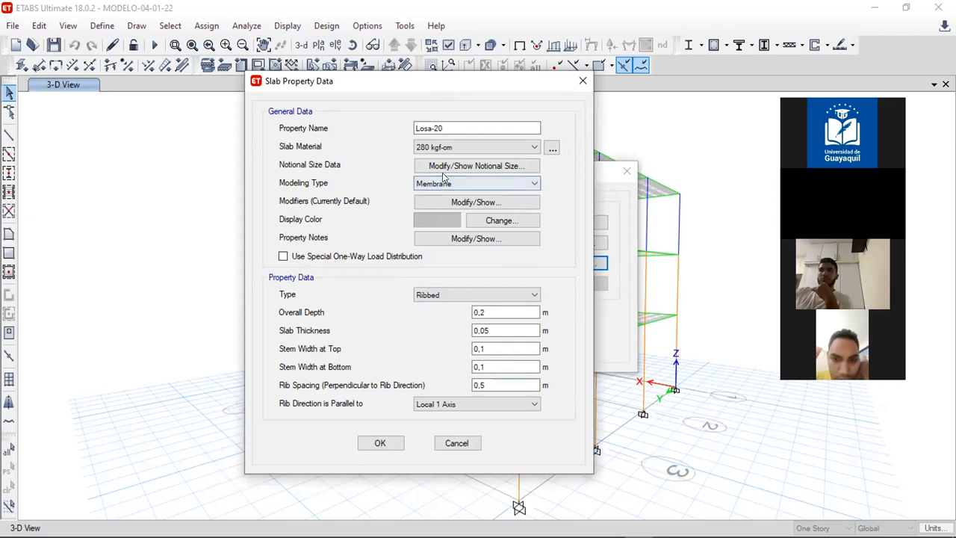
Check the Losa-20 overall depth, slab thickness, stem widths and rib spacing, and close the slab definitions
{"action": "double_click", "coordinate": [482, 313]}
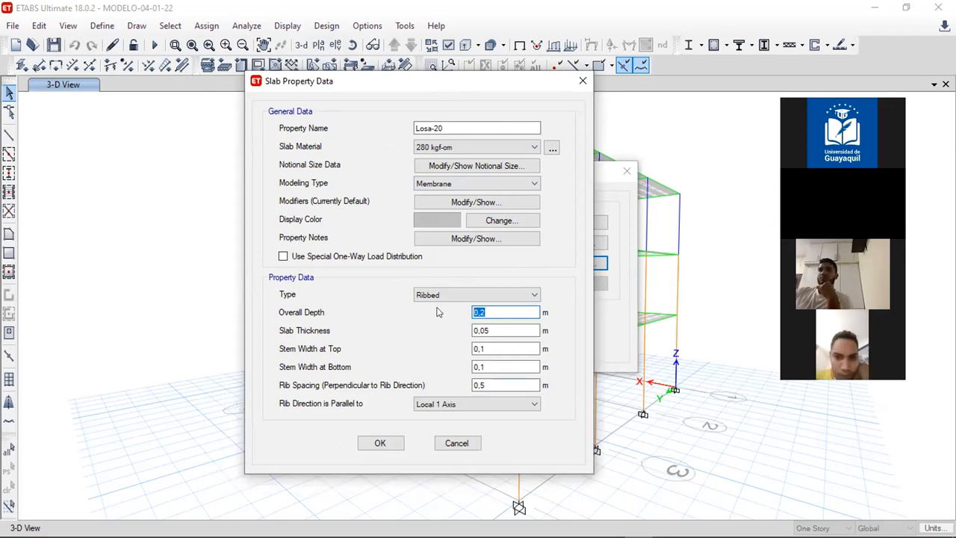
{"action": "left_click", "coordinate": [490, 330]}
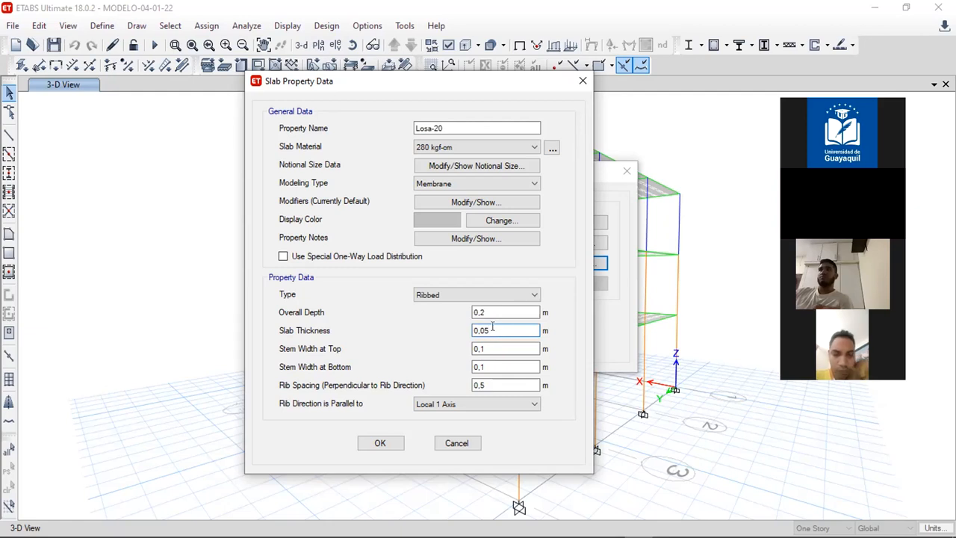
{"action": "left_click_drag", "start_coordinate": [493, 348], "coordinate": [463, 385]}
{"action": "left_click", "coordinate": [472, 364]}
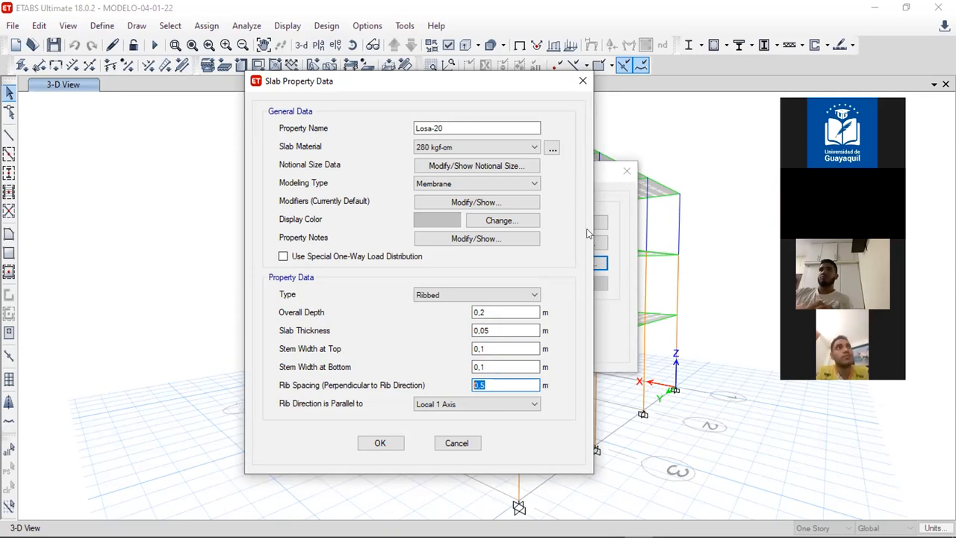
{"action": "left_click", "coordinate": [380, 444]}
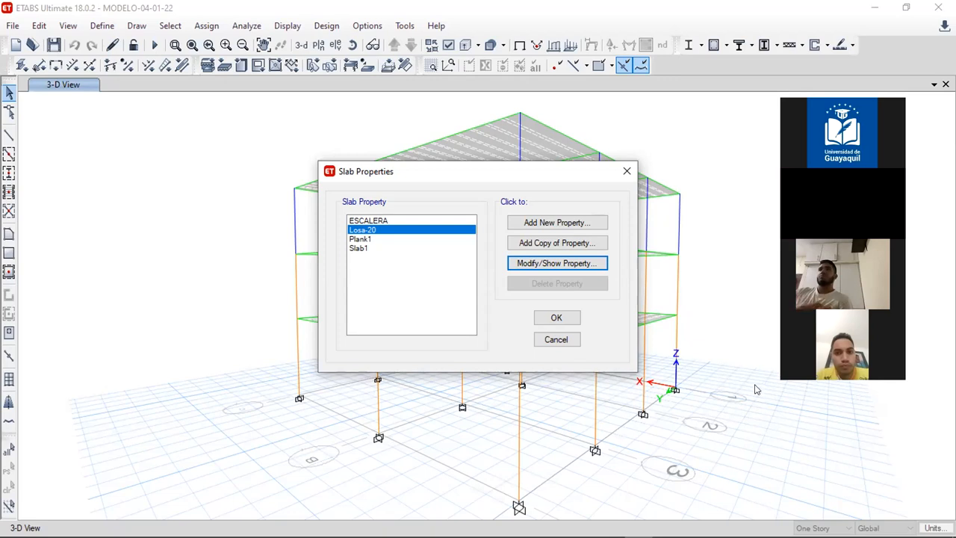
{"action": "left_click", "coordinate": [567, 340]}
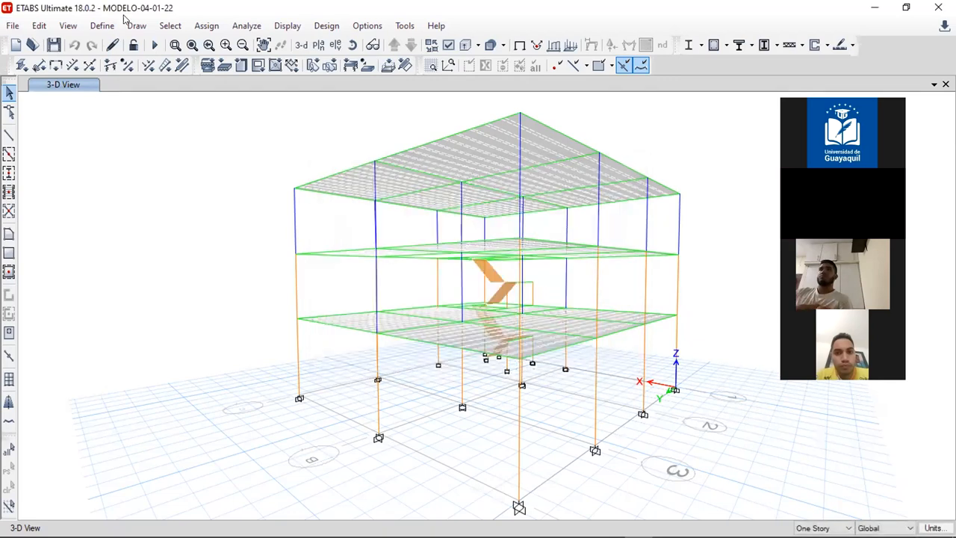
Open the definition of the STDR1 response spectrum function
{"action": "left_click", "coordinate": [102, 25]}
{"action": "mouse_move", "coordinate": [224, 238]}
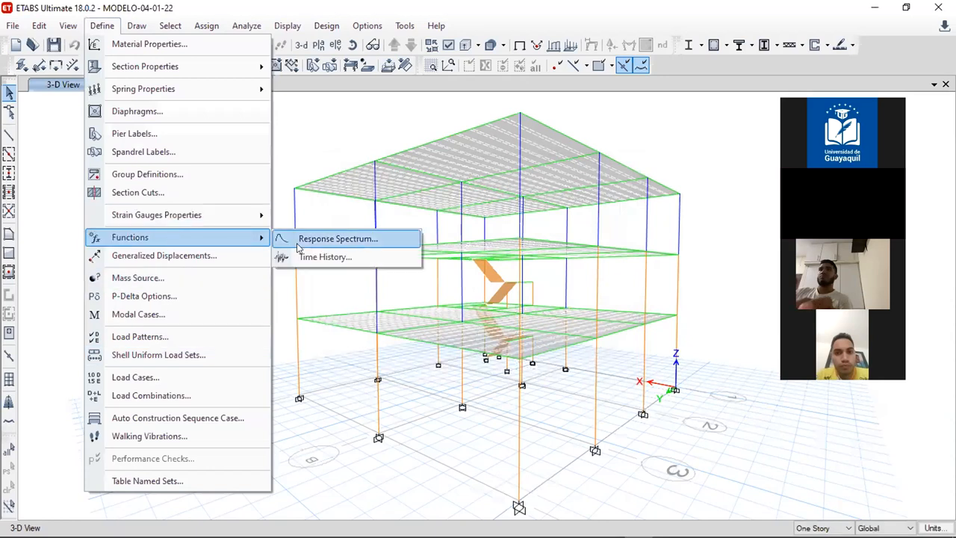
{"action": "left_click", "coordinate": [317, 239]}
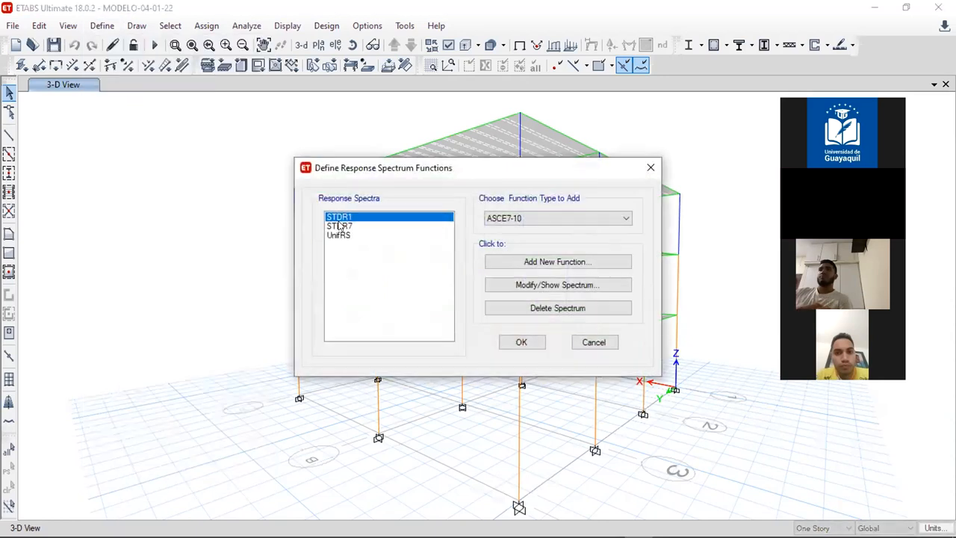
{"action": "left_click", "coordinate": [343, 225]}
{"action": "left_click", "coordinate": [345, 216]}
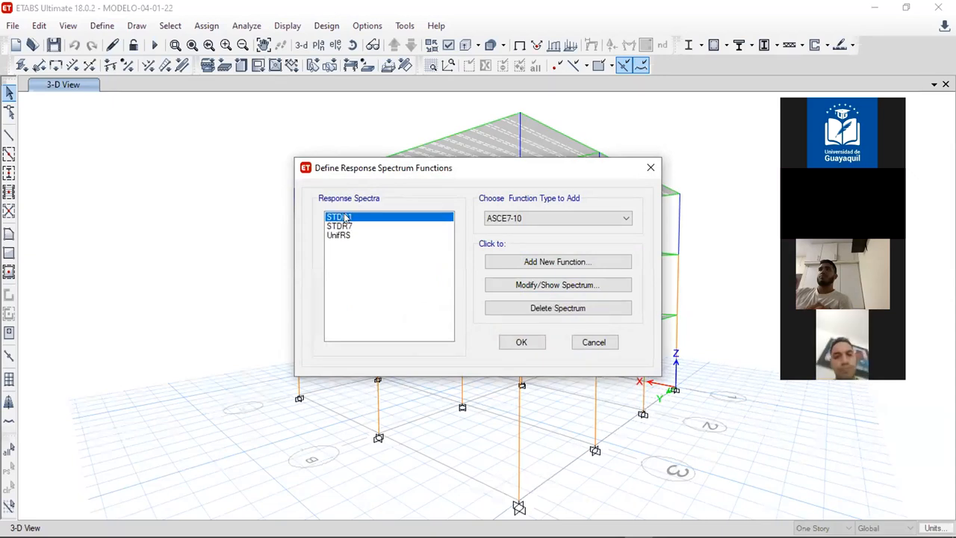
{"action": "left_click", "coordinate": [548, 284]}
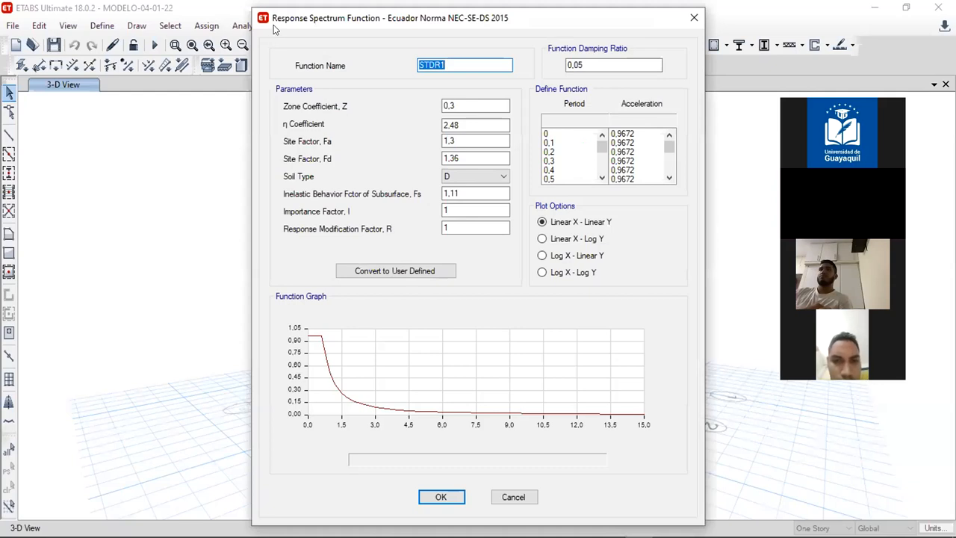
Review the STDR1 spectrum parameters: zone coefficient, η coefficient, site factors, subsurface behavior factor, importance factor and response modification factor
{"action": "left_click_drag", "start_coordinate": [275, 20], "coordinate": [143, 60]}
{"action": "left_click", "coordinate": [338, 145]}
{"action": "left_click_drag", "start_coordinate": [338, 145], "coordinate": [277, 150]}
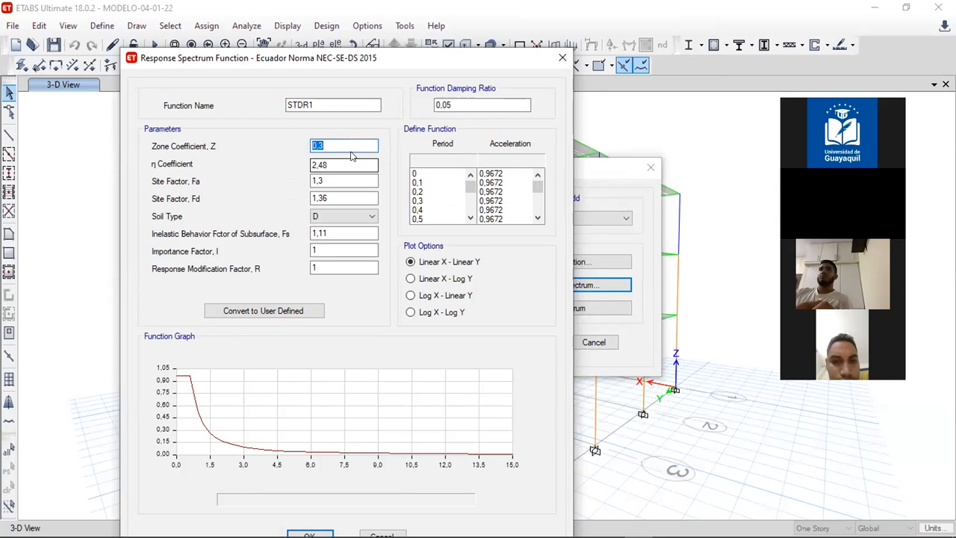
{"action": "left_click_drag", "start_coordinate": [334, 163], "coordinate": [264, 173]}
{"action": "left_click_drag", "start_coordinate": [341, 183], "coordinate": [311, 200]}
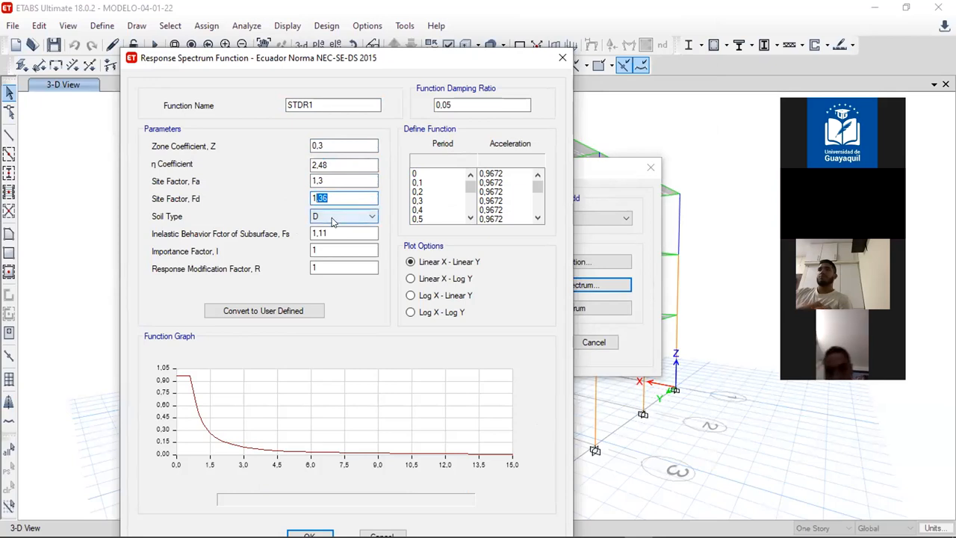
{"action": "left_click_drag", "start_coordinate": [342, 234], "coordinate": [313, 268]}
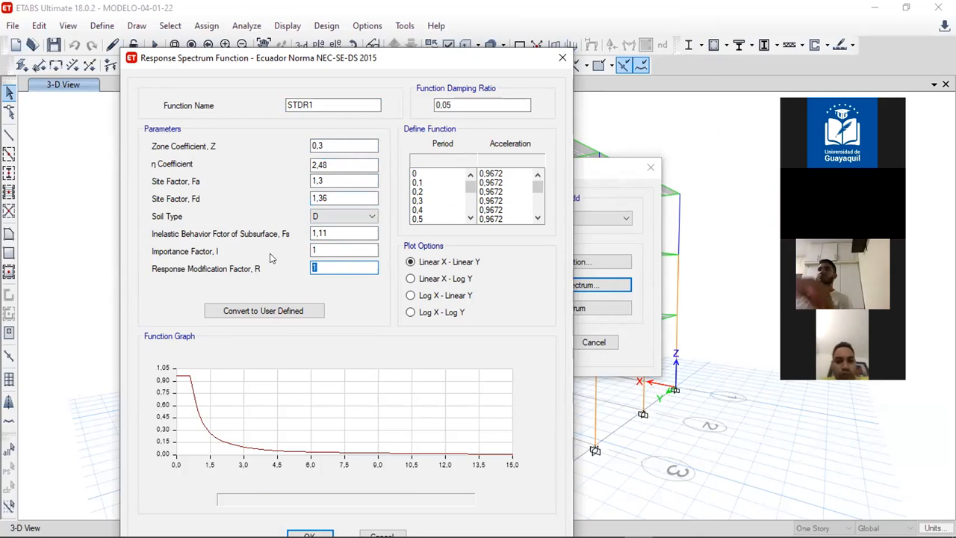
Check the damping ratio of the STDR1 function and close the response spectrum definitions
{"action": "left_click", "coordinate": [465, 103]}
{"action": "left_click_drag", "start_coordinate": [465, 103], "coordinate": [435, 105]}
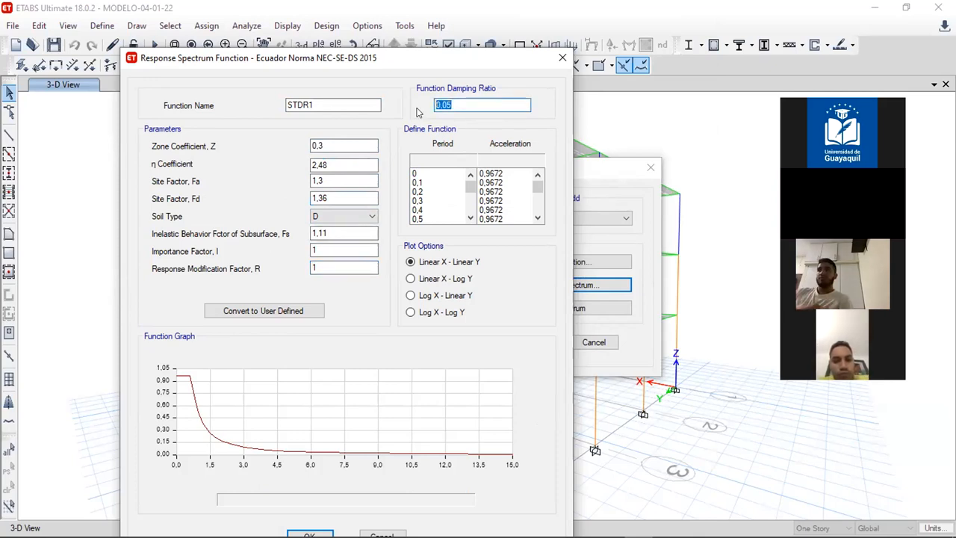
{"action": "mouse_move", "coordinate": [172, 407]}
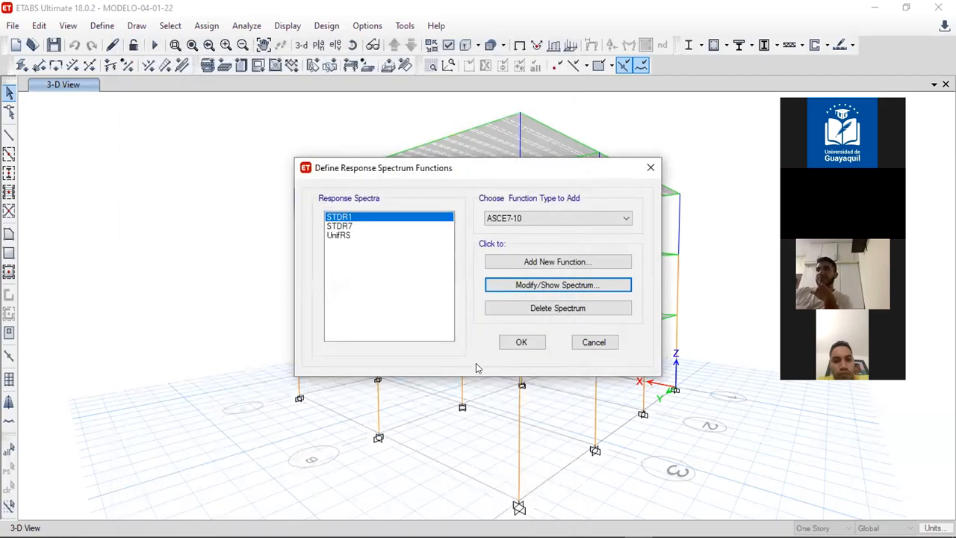
{"action": "left_click", "coordinate": [522, 342]}
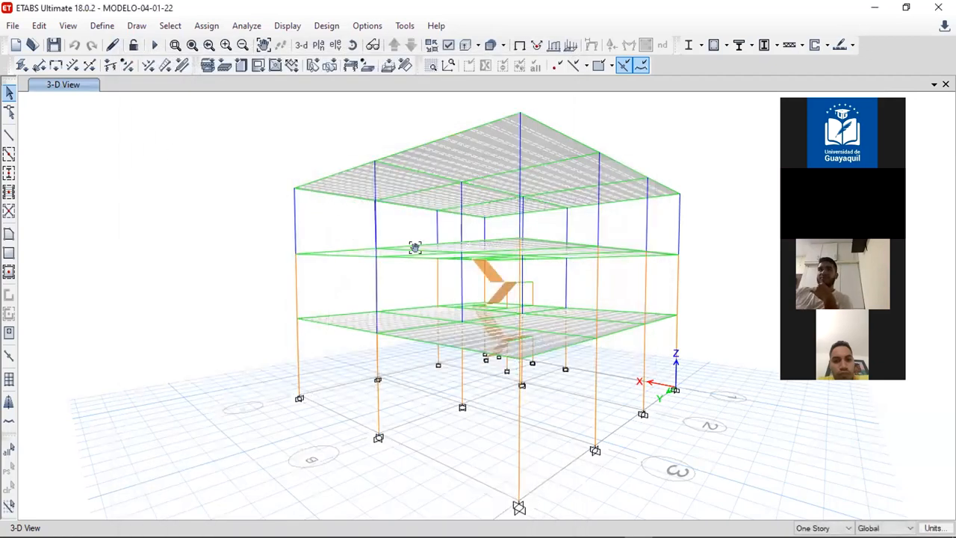
{"action": "mouse_move", "coordinate": [415, 247]}
{"action": "middle_mouse_down"}
{"action": "mouse_move", "coordinate": [328, 250]}
{"action": "mouse_move", "coordinate": [333, 257]}
{"action": "middle_mouse_up"}
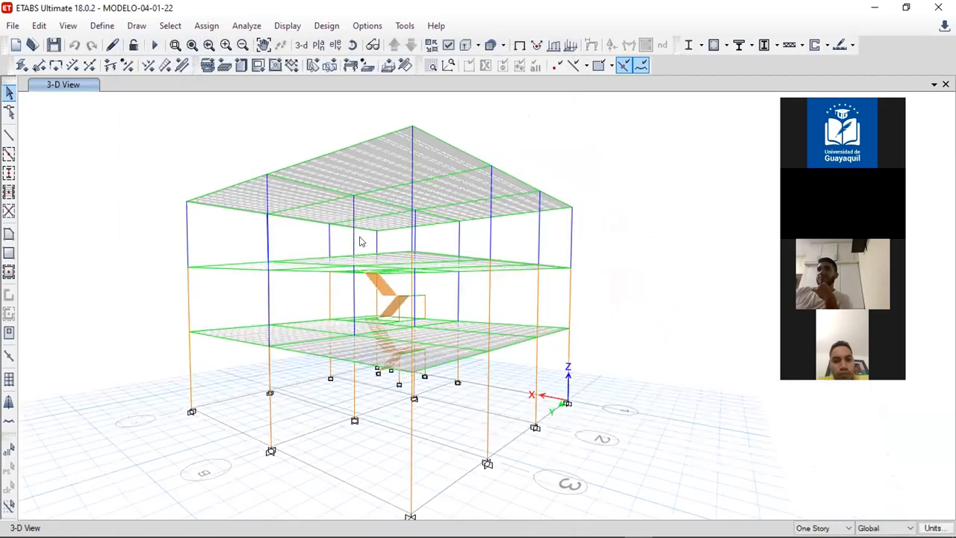
Review the list of load combinations Comb1 to Comb8 and close it without changes
{"action": "left_click", "coordinate": [105, 25]}
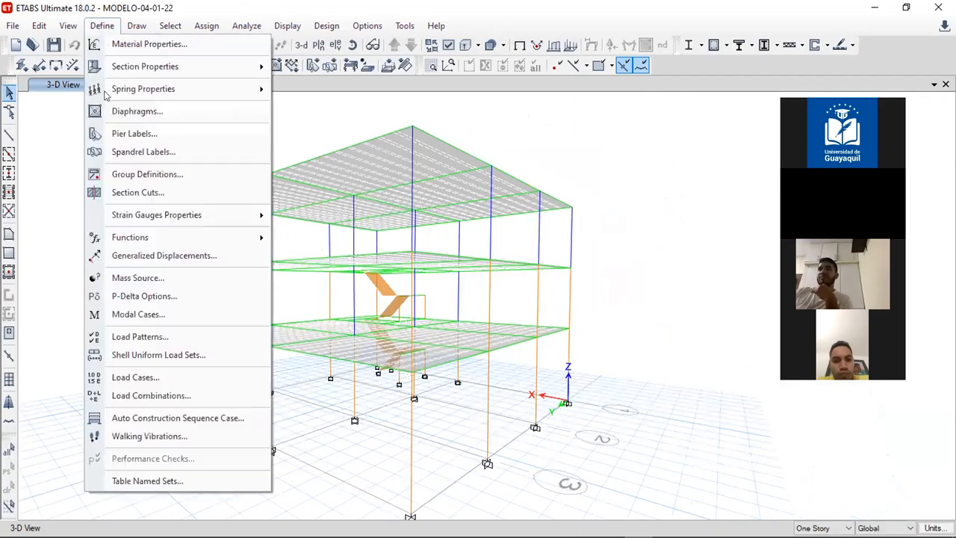
{"action": "left_click", "coordinate": [146, 395]}
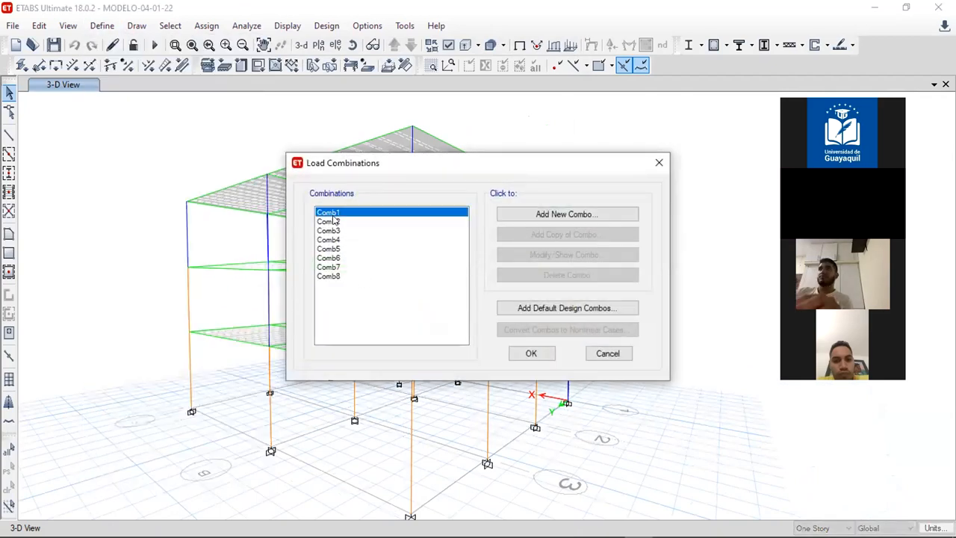
{"action": "left_click", "coordinate": [338, 231]}
{"action": "left_click", "coordinate": [333, 249]}
{"action": "left_click", "coordinate": [331, 268]}
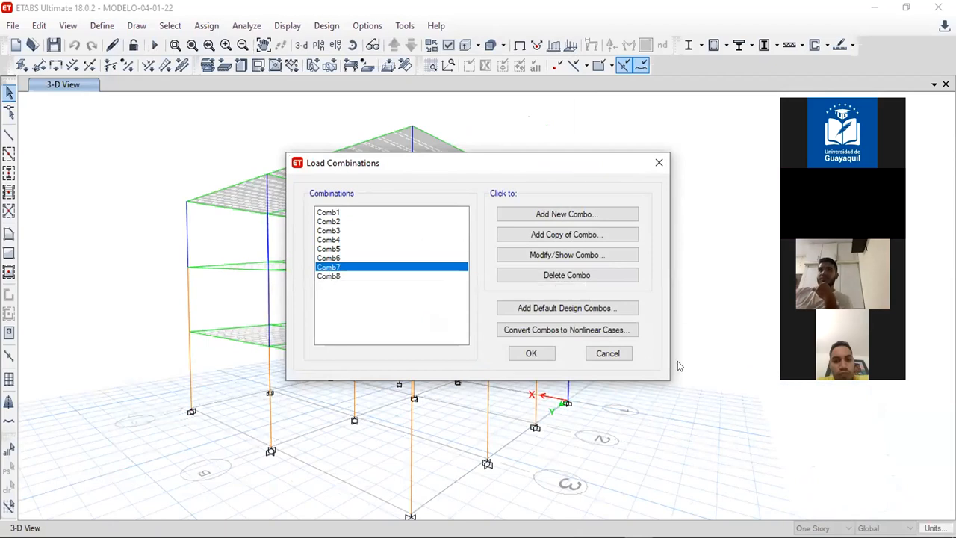
{"action": "left_click", "coordinate": [621, 356]}
Open the definition of the SX response spectrum load case
{"action": "left_click", "coordinate": [103, 26]}
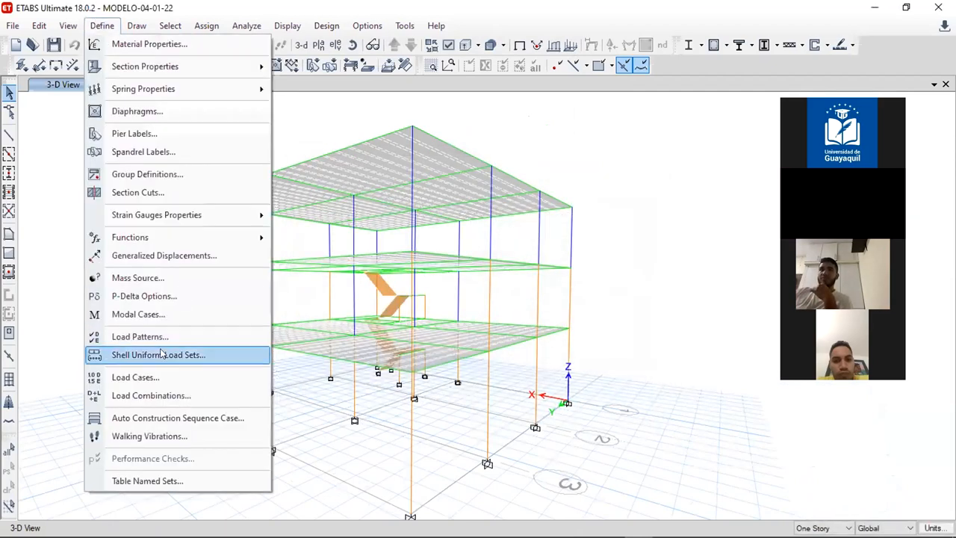
{"action": "left_click", "coordinate": [141, 379]}
{"action": "left_click", "coordinate": [290, 252]}
{"action": "left_click", "coordinate": [284, 266]}
{"action": "left_click", "coordinate": [358, 281]}
{"action": "left_click", "coordinate": [342, 267]}
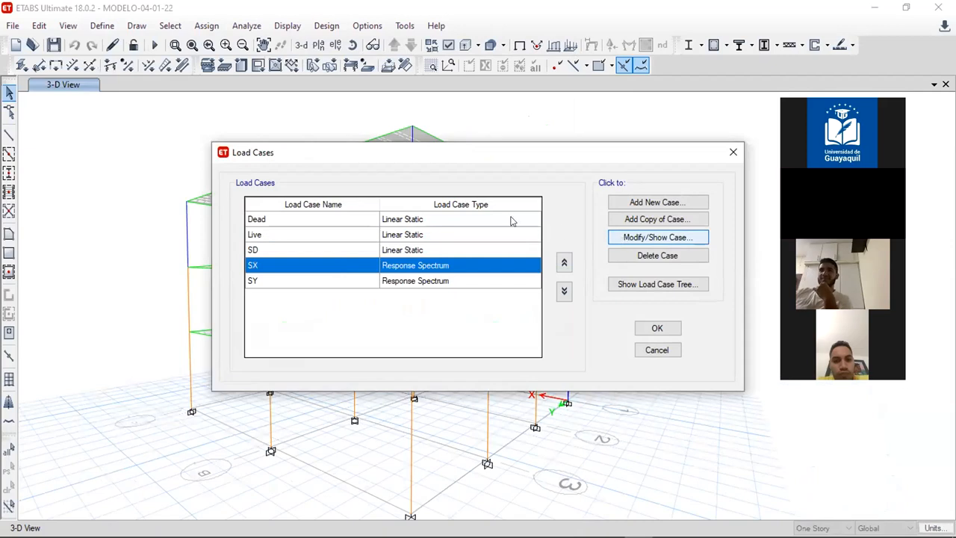
{"action": "left_click", "coordinate": [676, 235]}
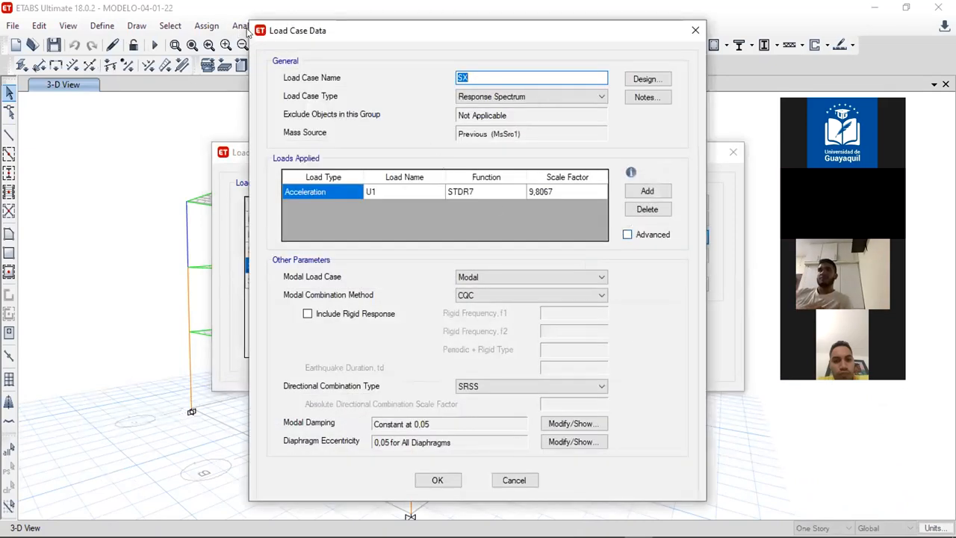
Check the load direction, spectrum function, scale factor, modal damping and diaphragm eccentricity of the SX case, and close its definition
{"action": "left_click_drag", "start_coordinate": [265, 34], "coordinate": [261, 59]}
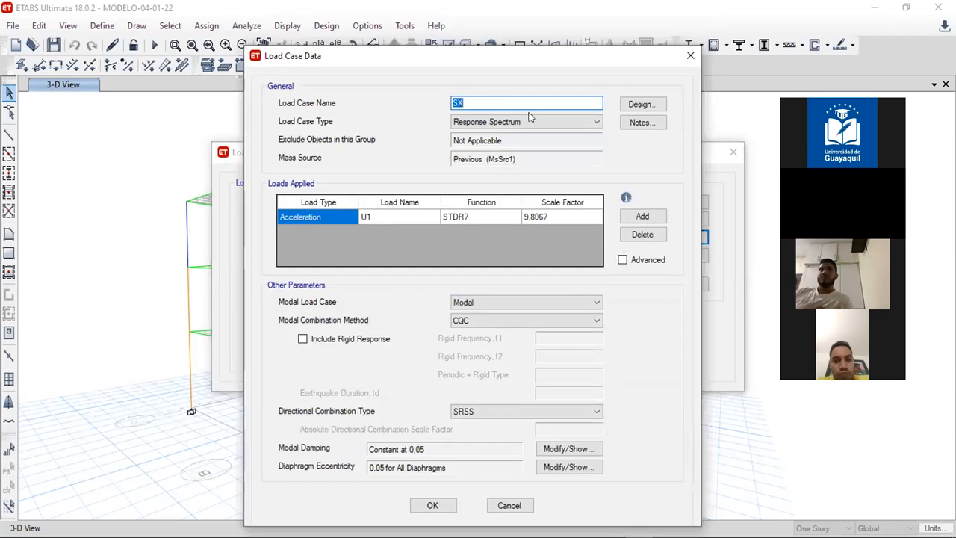
{"action": "left_click", "coordinate": [394, 218]}
{"action": "left_click", "coordinate": [470, 218]}
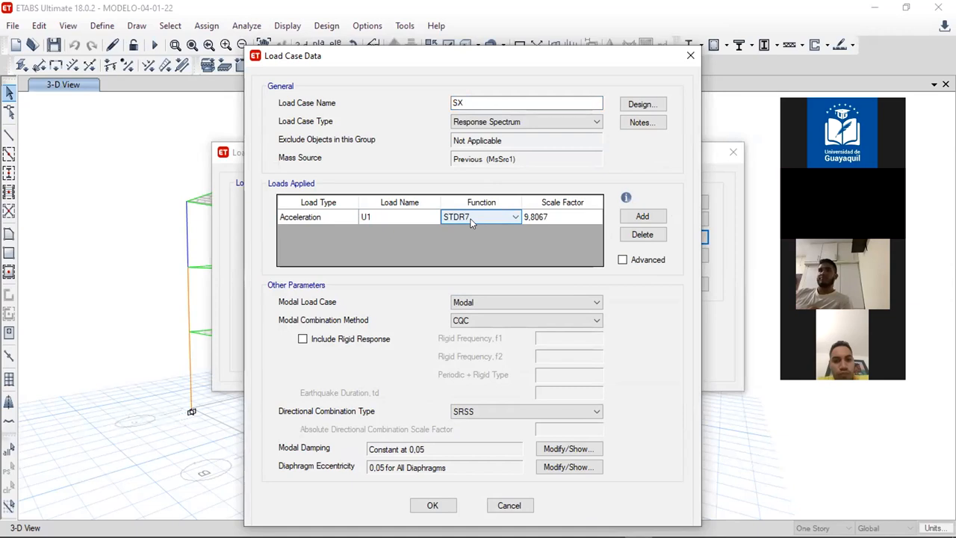
{"action": "left_click", "coordinate": [566, 218]}
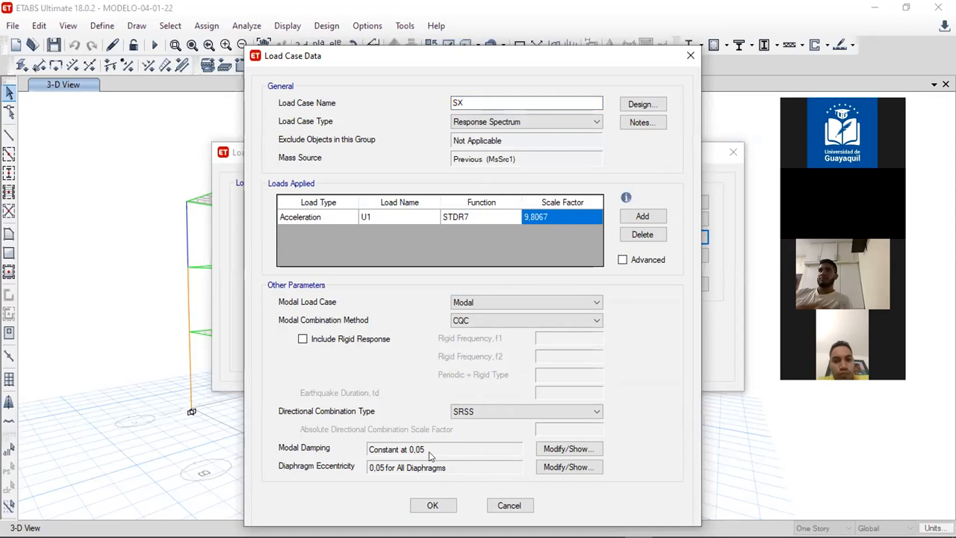
{"action": "left_click", "coordinate": [423, 508]}
Check the applied load direction of the SY load case, and save the model once the load cases are closed
{"action": "left_click", "coordinate": [306, 281]}
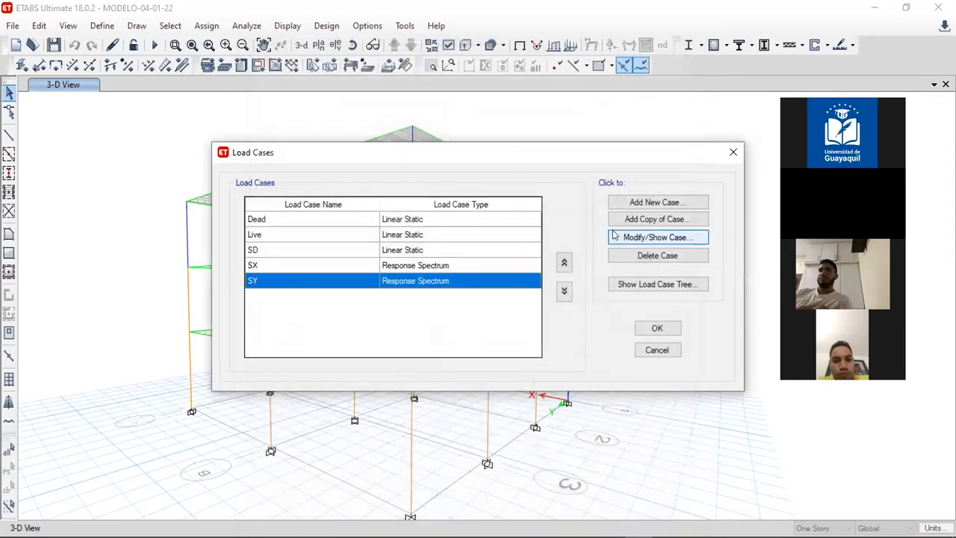
{"action": "left_click", "coordinate": [616, 237]}
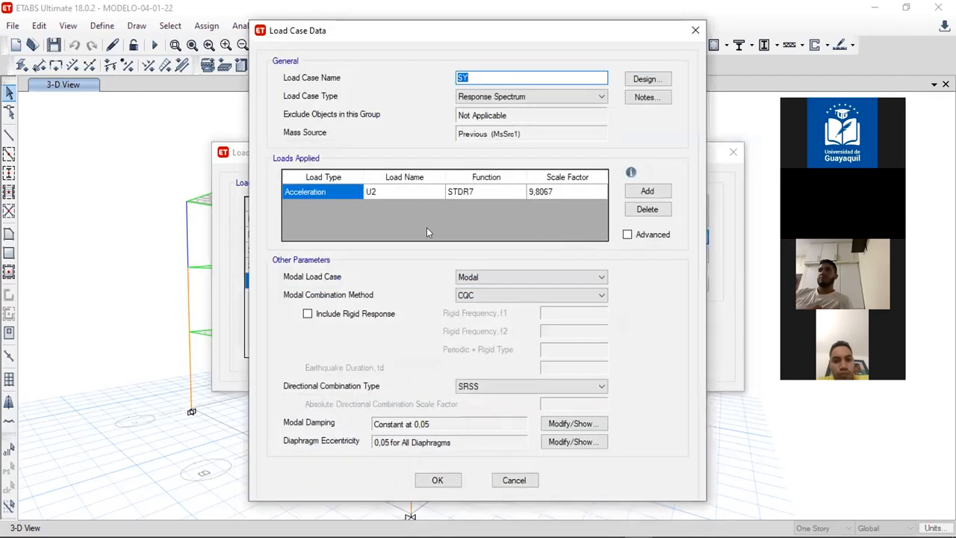
{"action": "left_click", "coordinate": [389, 192]}
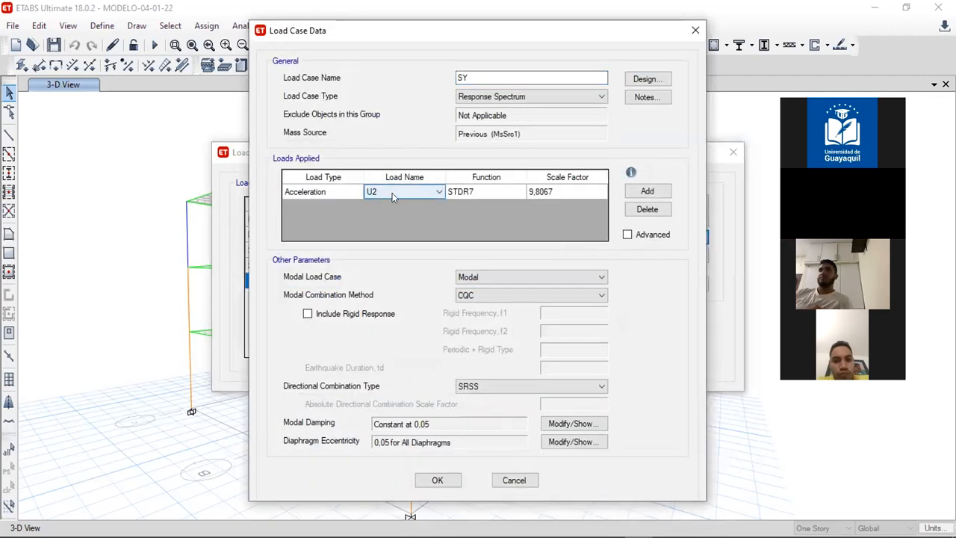
{"action": "left_click", "coordinate": [438, 481]}
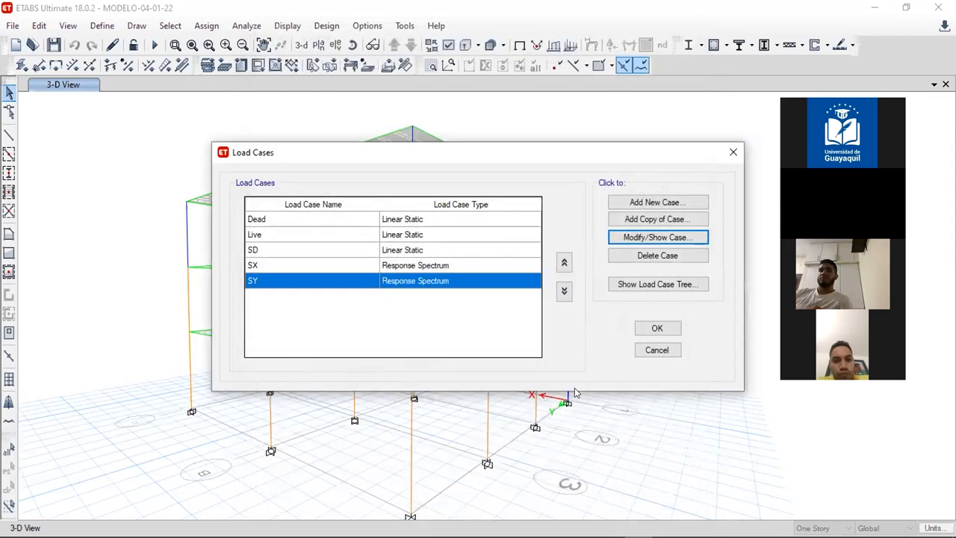
{"action": "left_click", "coordinate": [657, 328]}
{"action": "left_click", "coordinate": [53, 45]}
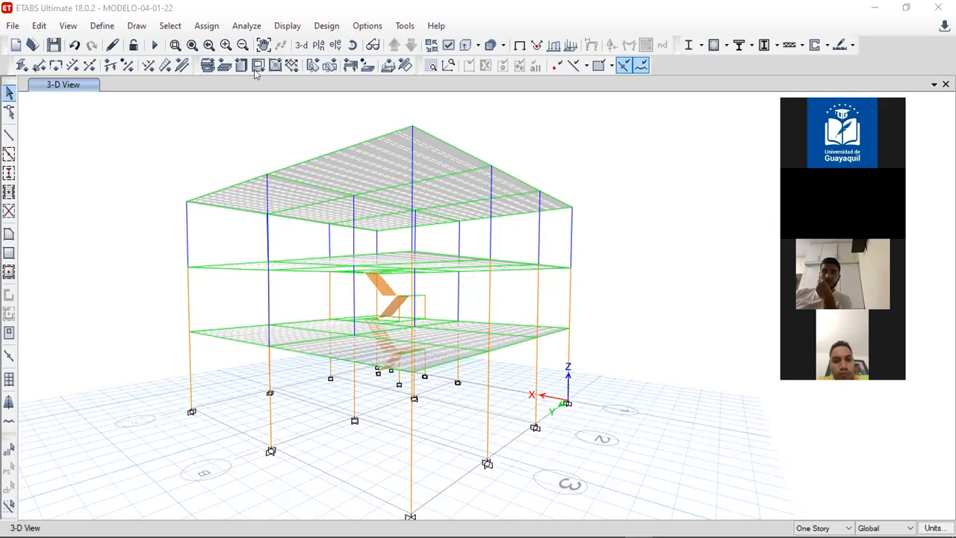
Review Comb1 to Comb6 as the strength combinations for concrete frame design and accept the selection
{"action": "middle_click_drag", "start_coordinate": [314, 144], "coordinate": [305, 203]}
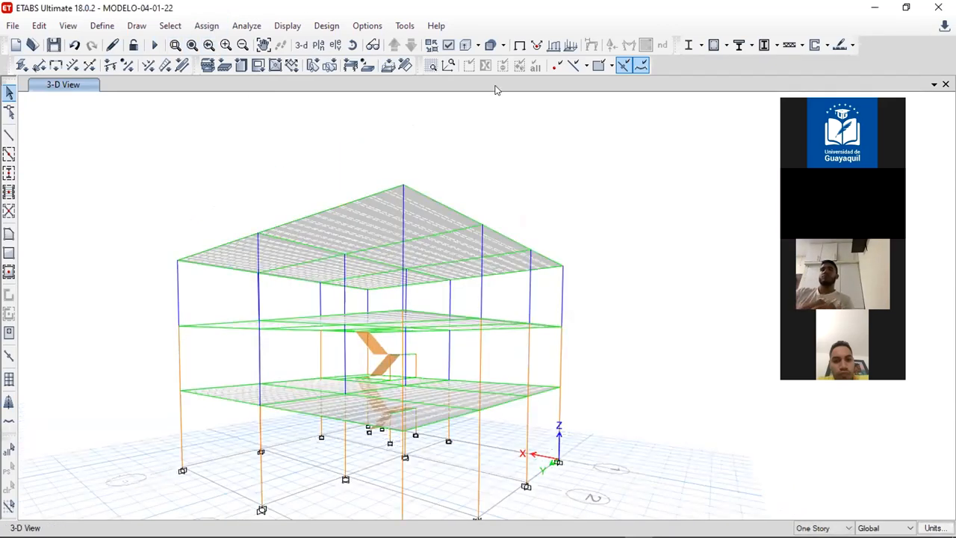
{"action": "left_click", "coordinate": [726, 45]}
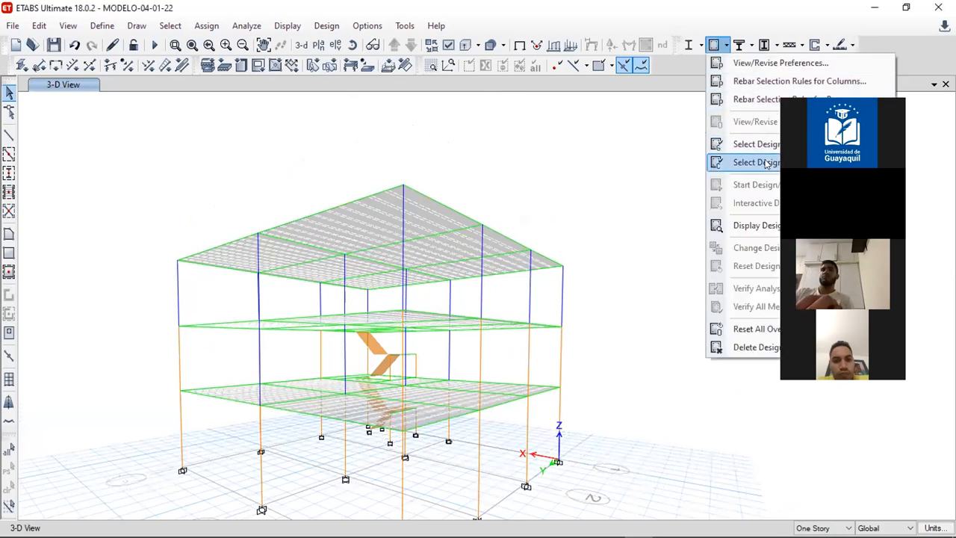
{"action": "left_click", "coordinate": [742, 162]}
{"action": "left_click_drag", "start_coordinate": [553, 217], "coordinate": [545, 271]}
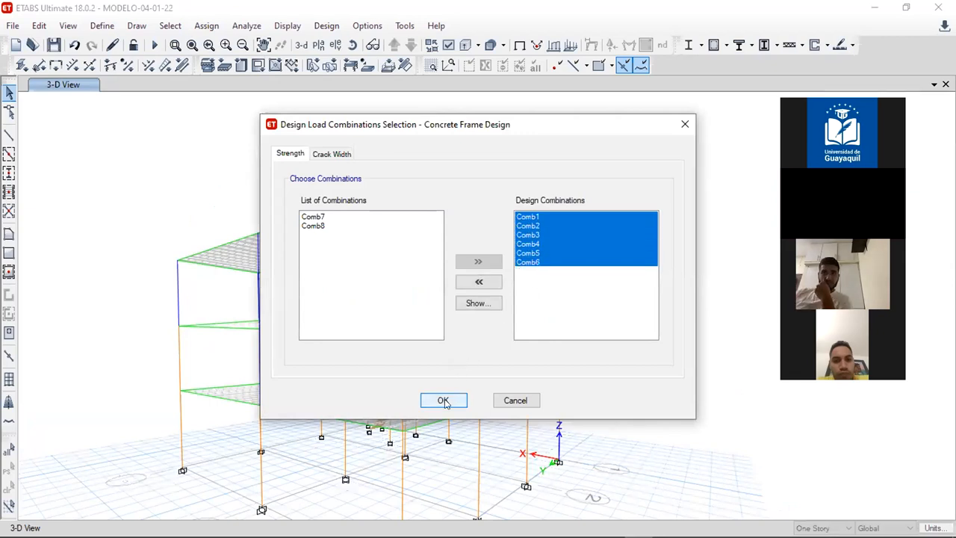
{"action": "left_click", "coordinate": [443, 400]}
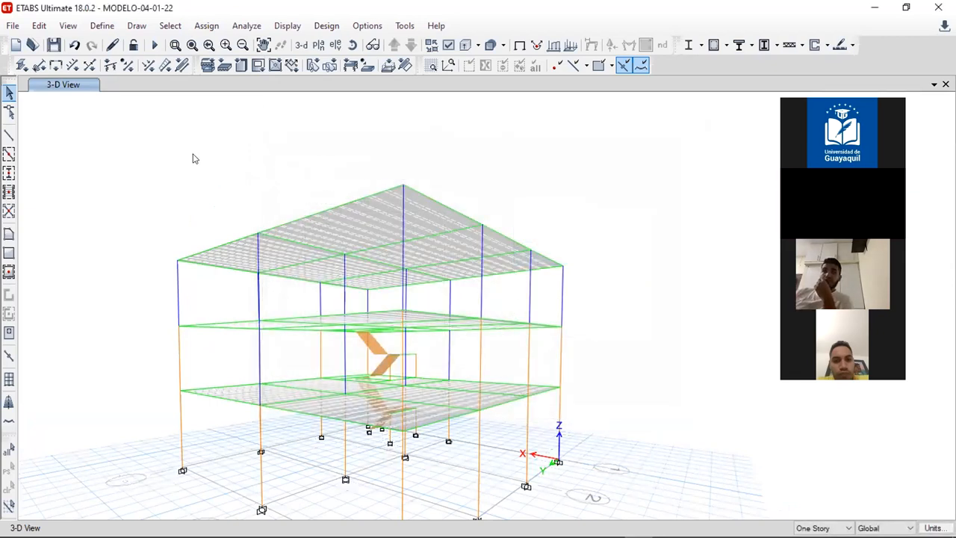
Run the analysis and display the plan view of PISO 3
{"action": "left_click", "coordinate": [154, 45]}
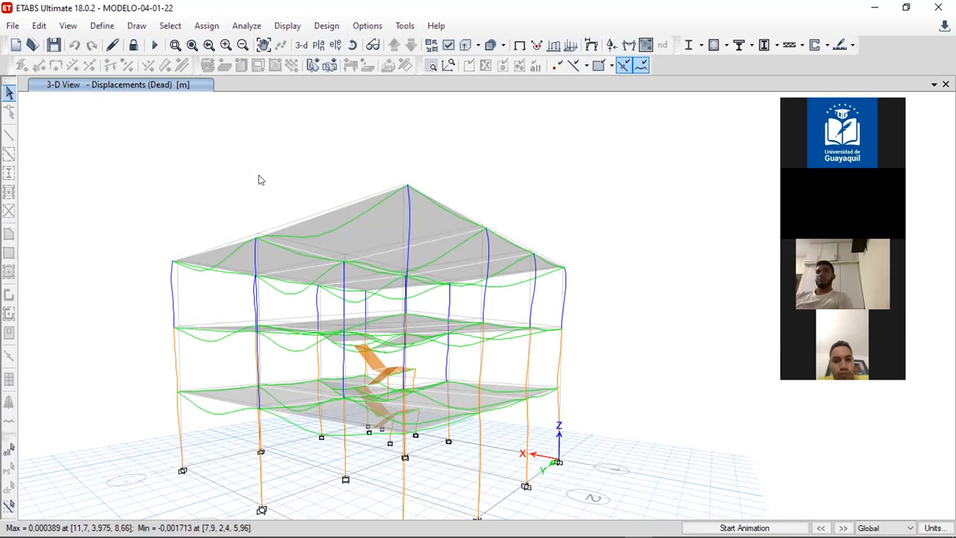
{"action": "left_click", "coordinate": [318, 45]}
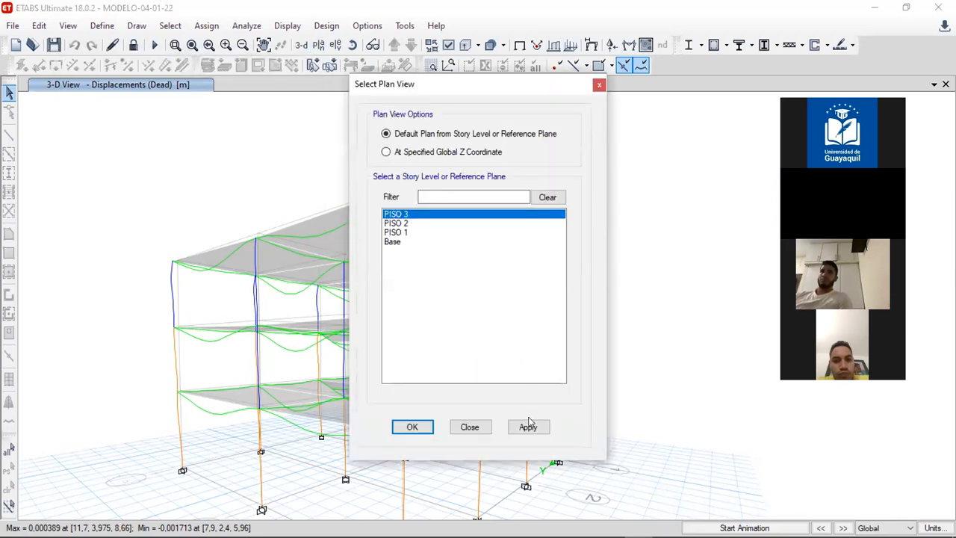
{"action": "left_click", "coordinate": [528, 427]}
{"action": "left_click", "coordinate": [470, 427]}
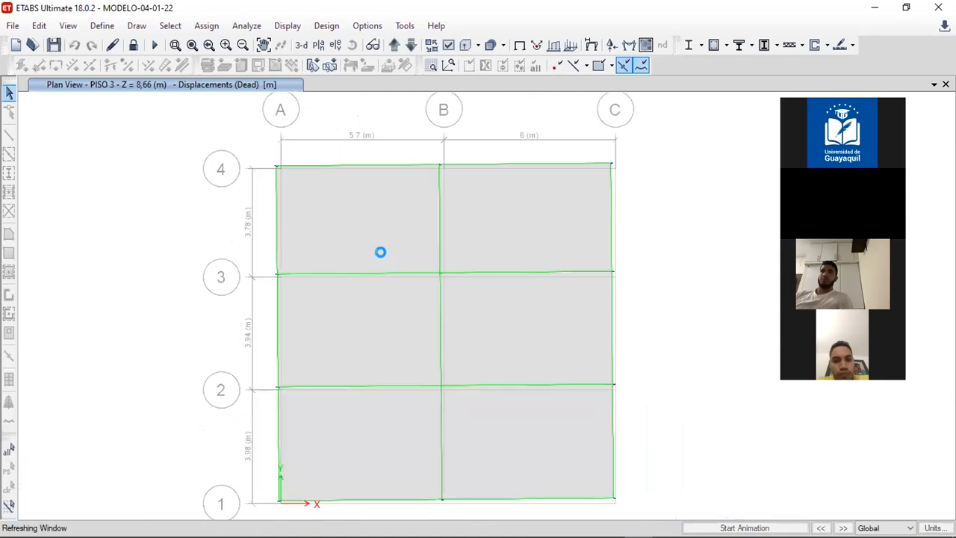
Display the deformed shape of modal Mode 1 on the PISO 3 plan
{"action": "left_click", "coordinate": [591, 45]}
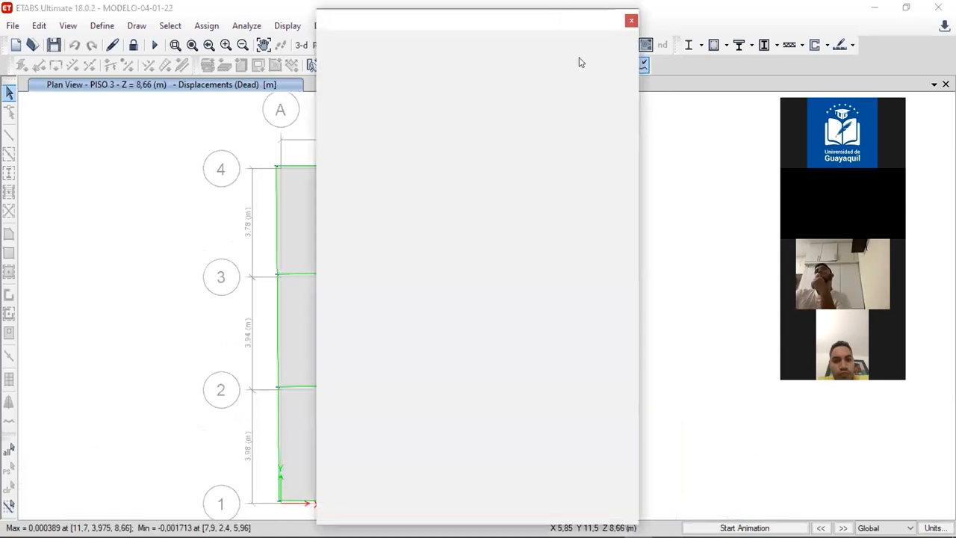
{"action": "left_click", "coordinate": [633, 24]}
{"action": "left_click", "coordinate": [278, 27]}
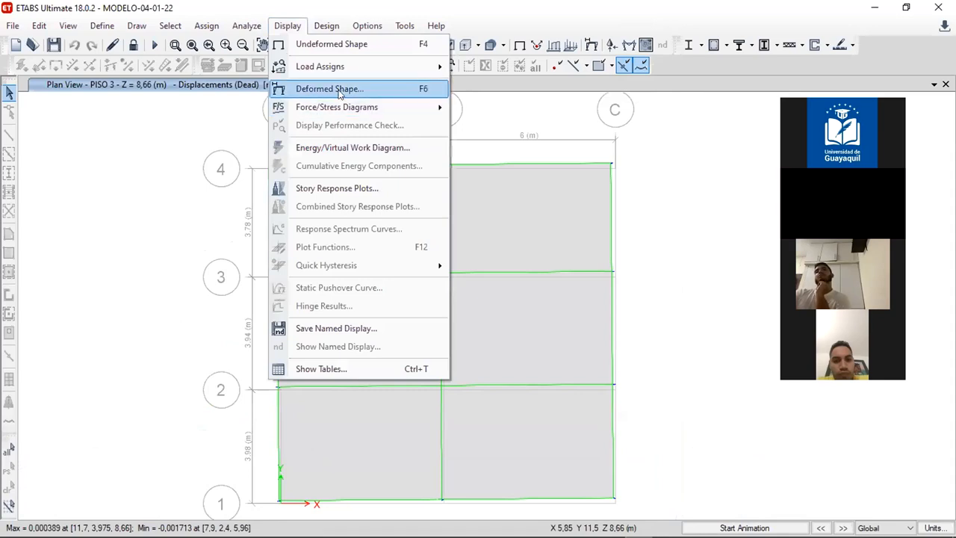
{"action": "left_click", "coordinate": [340, 89]}
{"action": "left_click", "coordinate": [530, 68]}
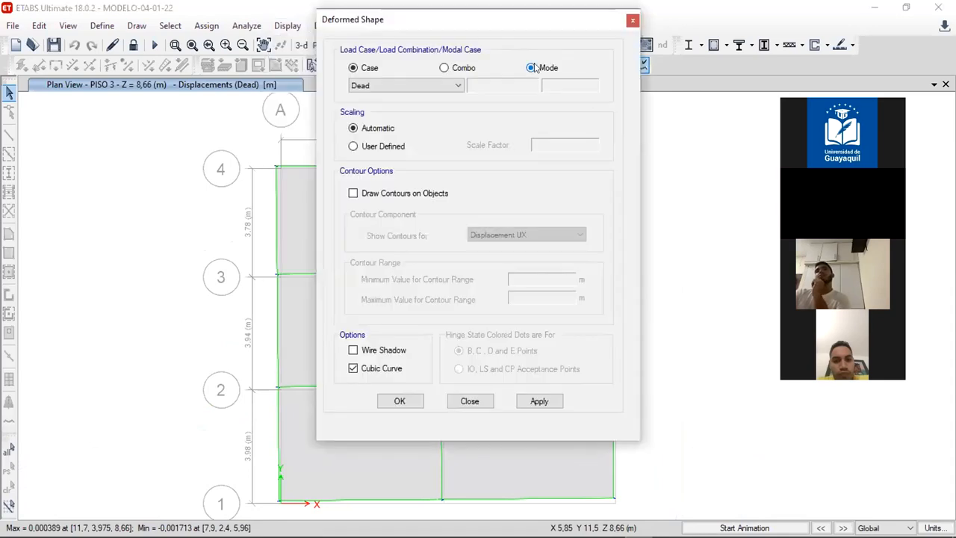
{"action": "left_click", "coordinate": [540, 401]}
{"action": "left_click", "coordinate": [470, 401]}
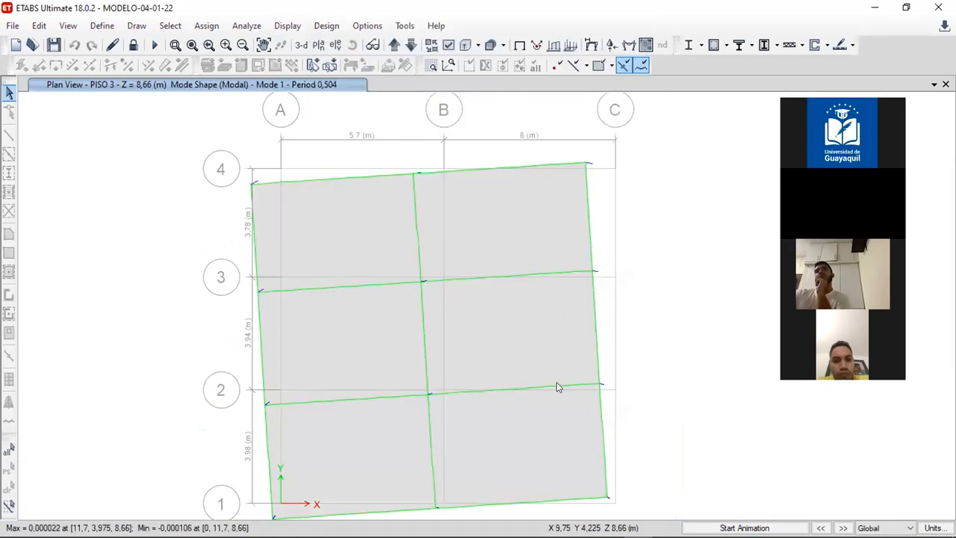
Animate the Mode 1 shape in plan to examine its movement, and stop the animation
{"action": "scroll", "coordinate": [556, 391], "scroll_direction": "down", "scroll_amount": 4}
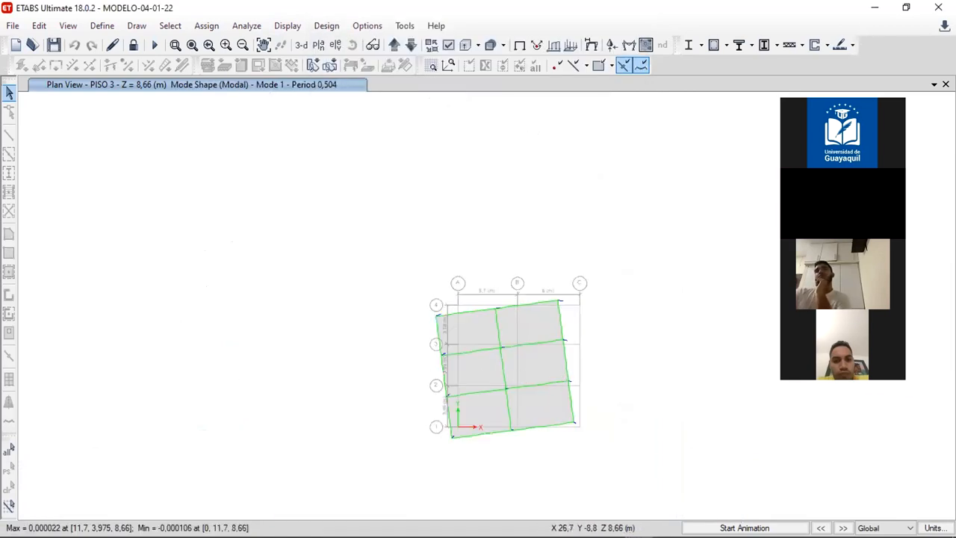
{"action": "left_click", "coordinate": [745, 527]}
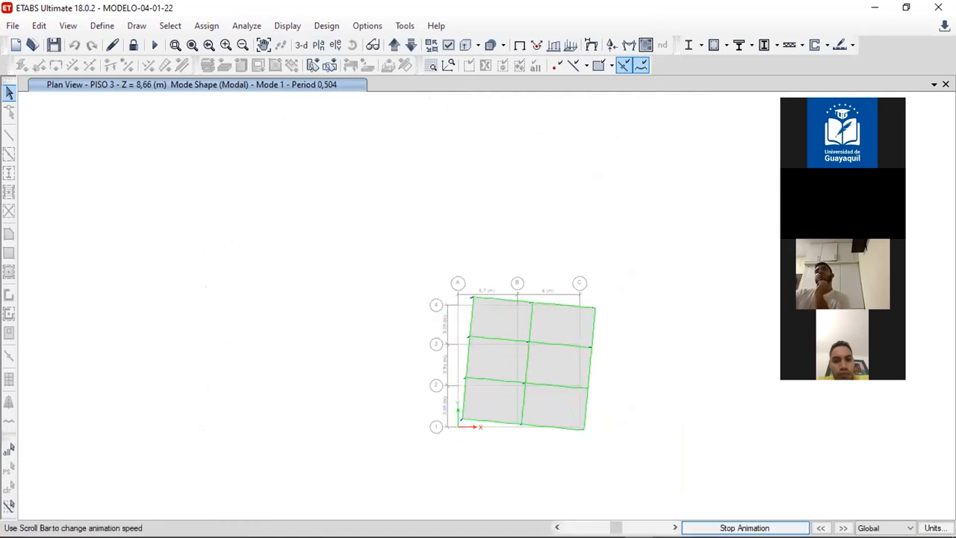
{"action": "key", "text": "XF86AudioMute"}
{"action": "left_click", "coordinate": [738, 528]}
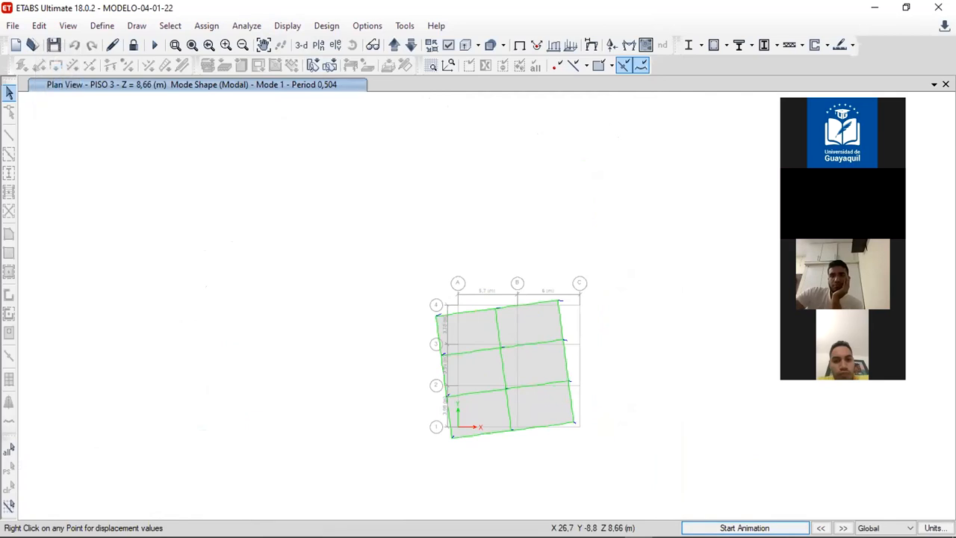
Switch the plan to the Mode 2 shape and start its animation
{"action": "left_click", "coordinate": [843, 528]}
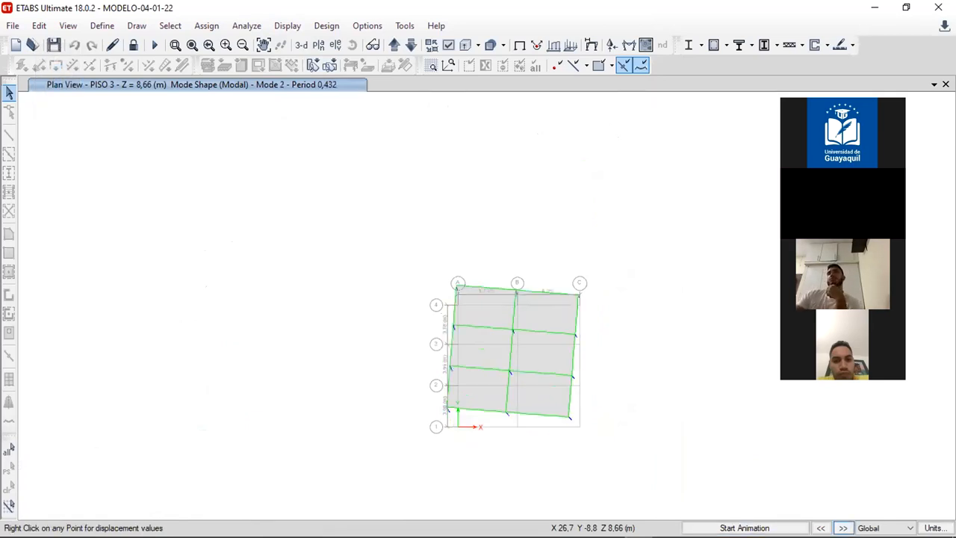
{"action": "key", "text": "XF86AudioRaiseVolume"}
{"action": "left_click", "coordinate": [756, 527]}
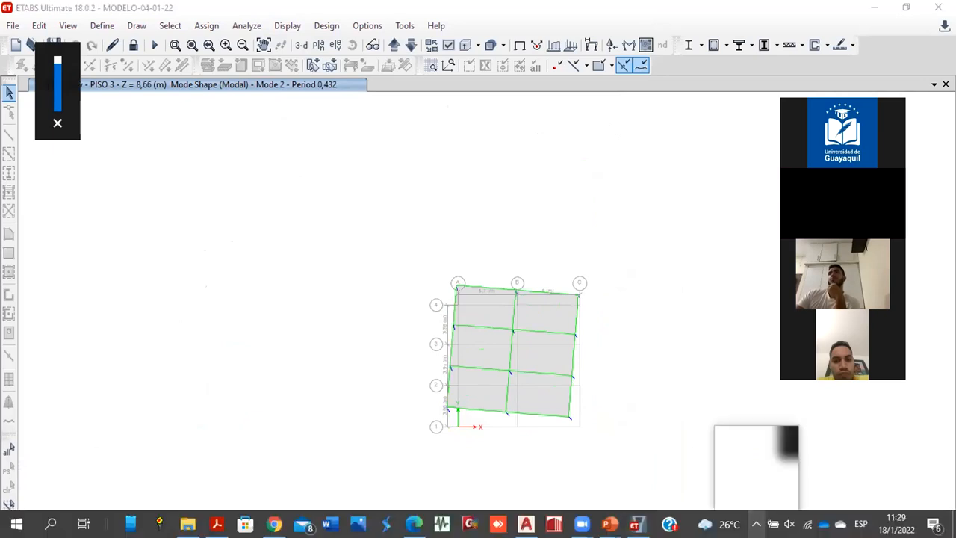
{"action": "left_click", "coordinate": [742, 479]}
{"action": "left_click", "coordinate": [745, 528]}
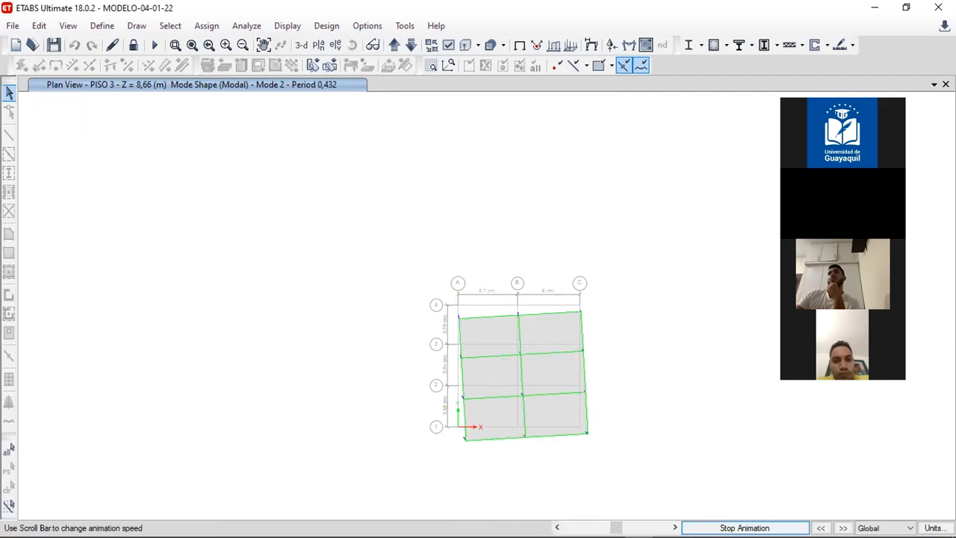
Stop the Mode 2 animation on the PISO 3 plan and look closer at the floor
{"action": "left_click", "coordinate": [745, 528]}
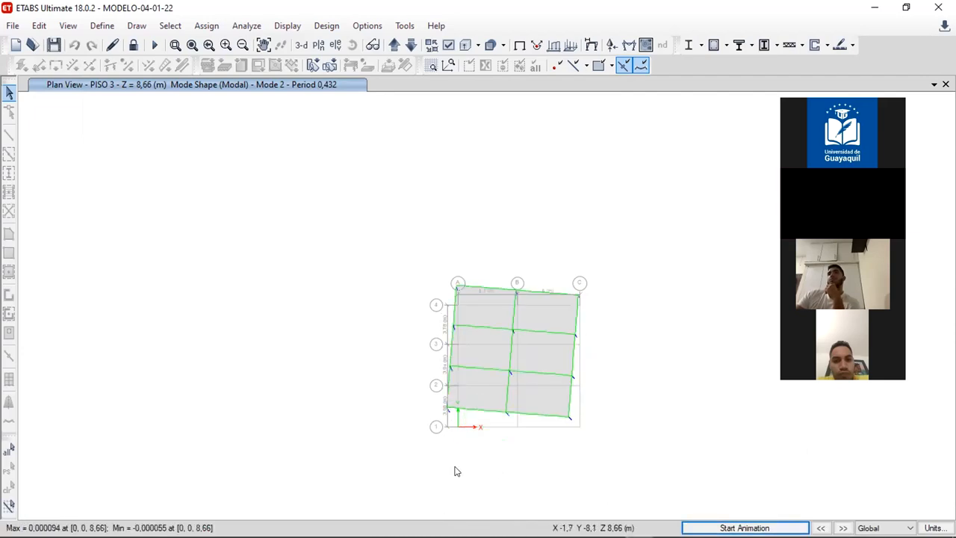
{"action": "key", "text": "XF86AudioRaiseVolume"}
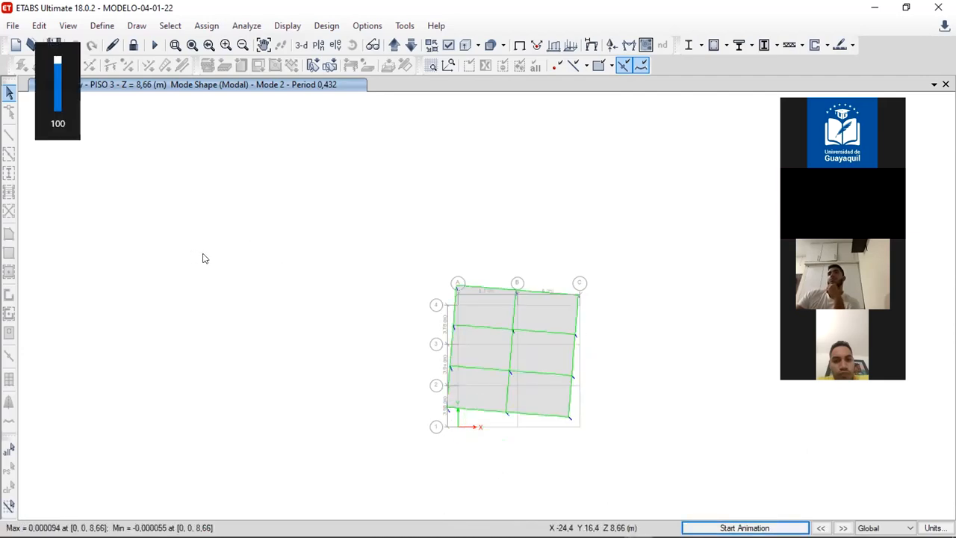
{"action": "middle_click_drag", "start_coordinate": [493, 333], "coordinate": [391, 291]}
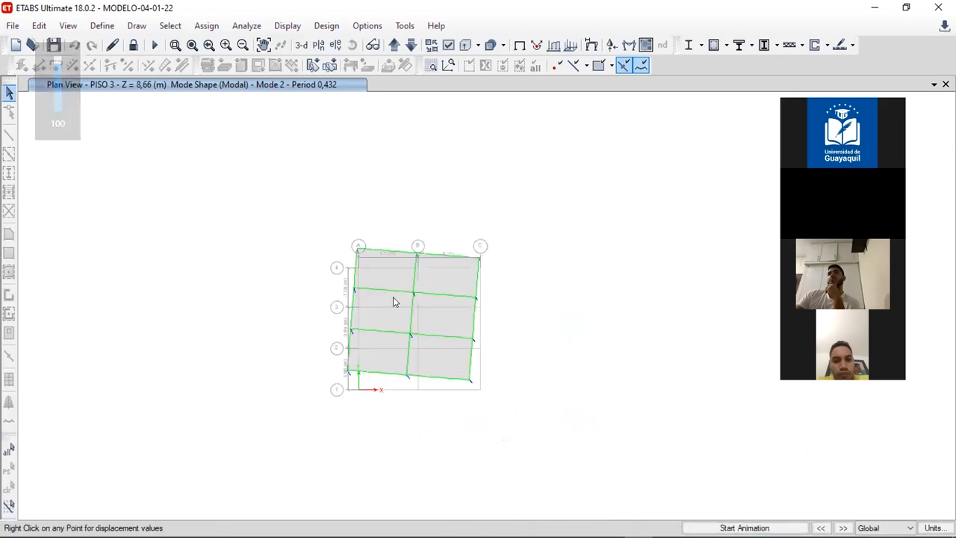
{"action": "scroll", "coordinate": [393, 296], "scroll_direction": "up", "scroll_amount": 3}
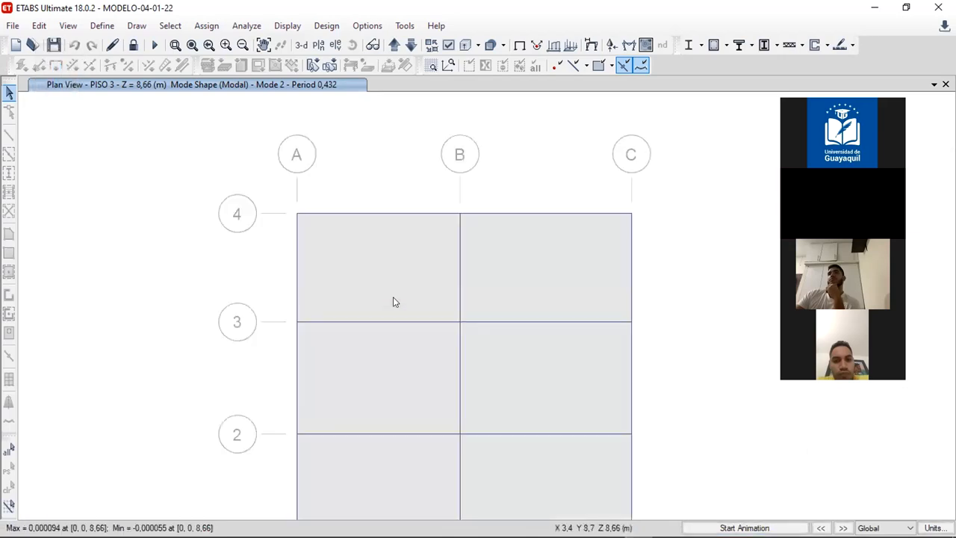
Display the Mode 2 shape in the 3-D view and examine the building's deformation from different sides
{"action": "left_click", "coordinate": [301, 44]}
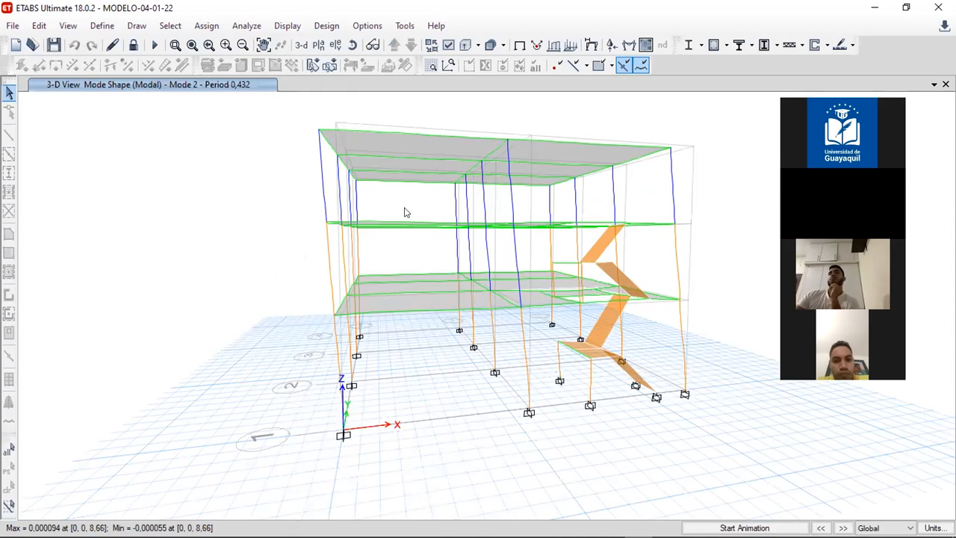
{"action": "left_click", "coordinate": [353, 45]}
{"action": "left_click_drag", "start_coordinate": [478, 321], "coordinate": [717, 306]}
{"action": "left_click", "coordinate": [354, 46]}
{"action": "left_click_drag", "start_coordinate": [568, 313], "coordinate": [329, 336]}
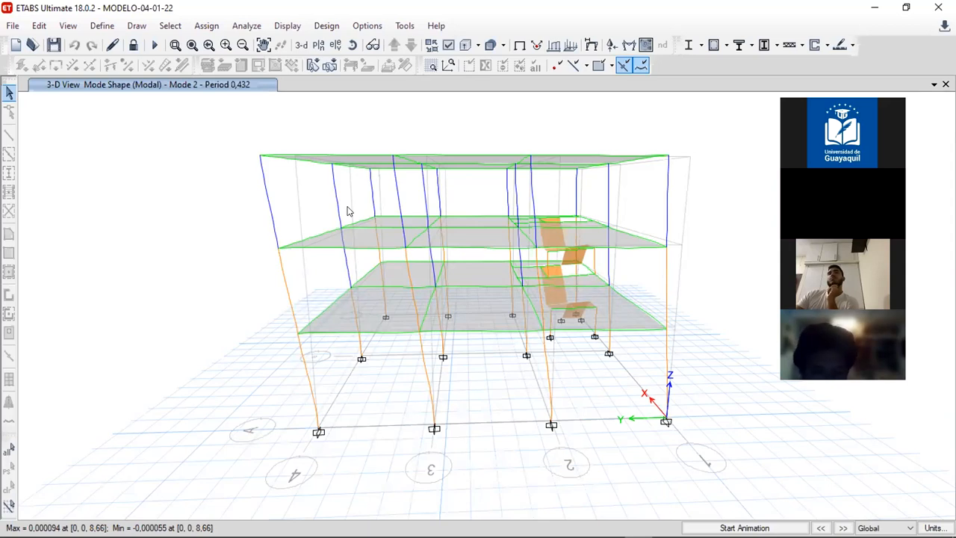
Save a copy of the model in the same folder as MODELO-04-01-22-2
{"action": "left_click", "coordinate": [13, 25]}
{"action": "left_click", "coordinate": [81, 121]}
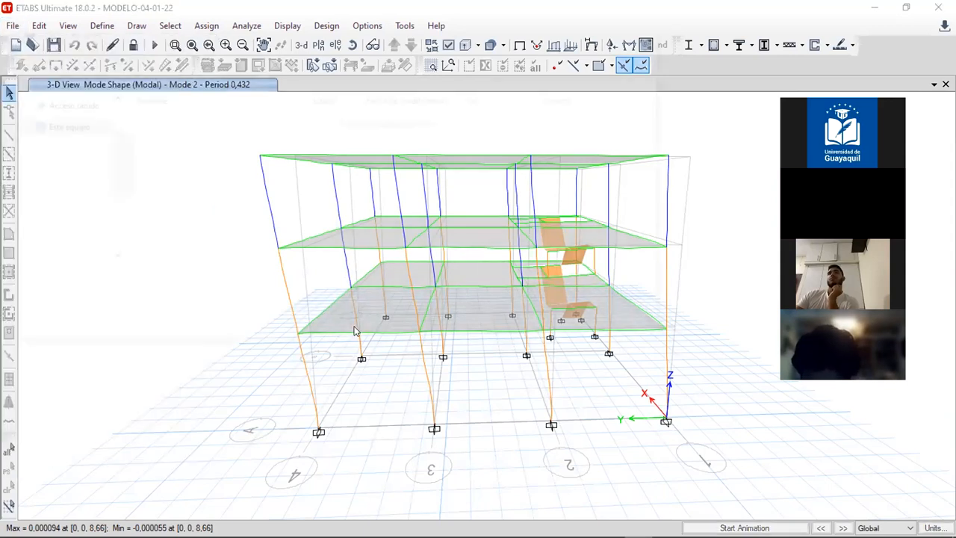
{"action": "left_click", "coordinate": [423, 280]}
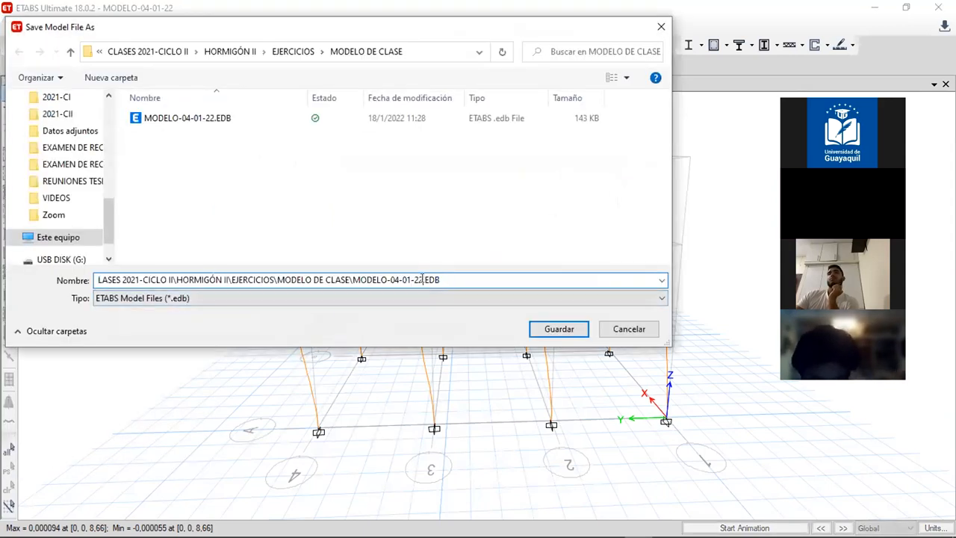
{"action": "type", "text": "-2"}
{"action": "key", "text": "Return"}
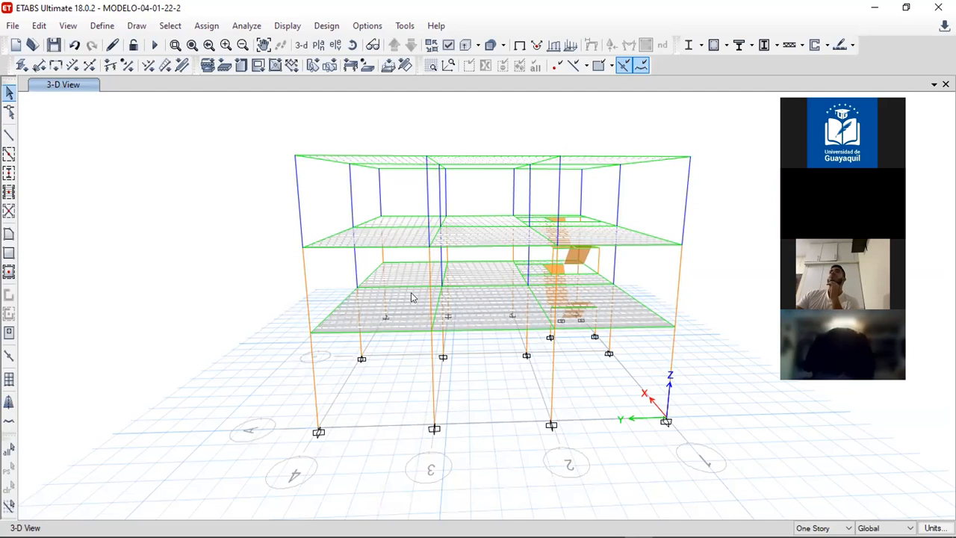
Delete the staircase slabs, landings and their supporting frames on both stair levels
{"action": "middle_click_drag", "start_coordinate": [421, 366], "coordinate": [568, 370], "text": "shift"}
{"action": "scroll", "coordinate": [567, 371], "scroll_direction": "up", "scroll_amount": 4}
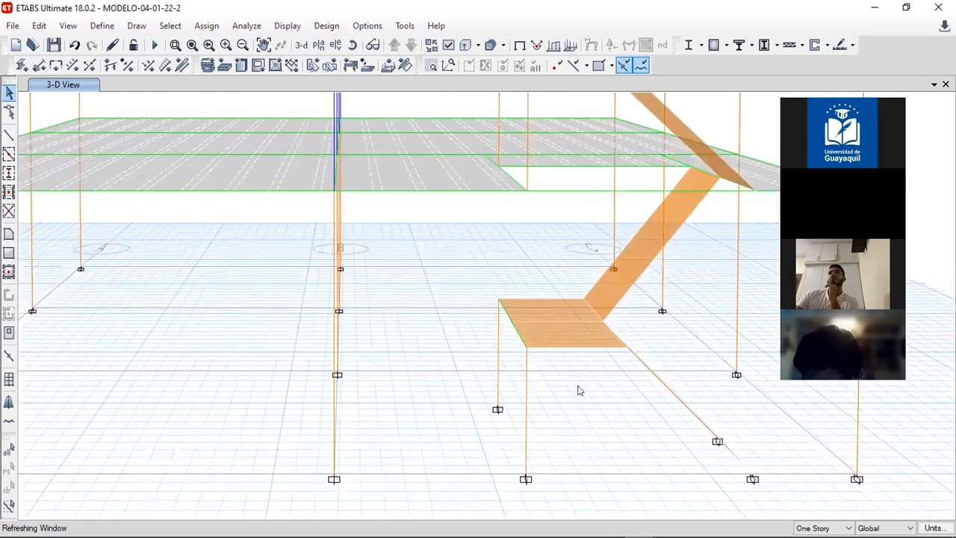
{"action": "left_click_drag", "start_coordinate": [575, 419], "coordinate": [467, 274]}
{"action": "key", "text": "Delete"}
{"action": "key", "text": "ctrl+z"}
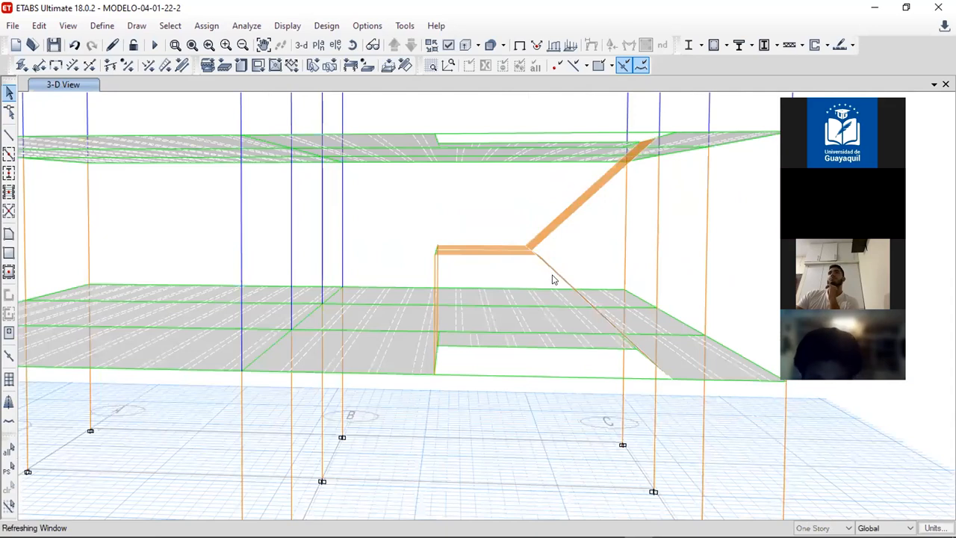
{"action": "left_click_drag", "start_coordinate": [560, 268], "coordinate": [406, 222]}
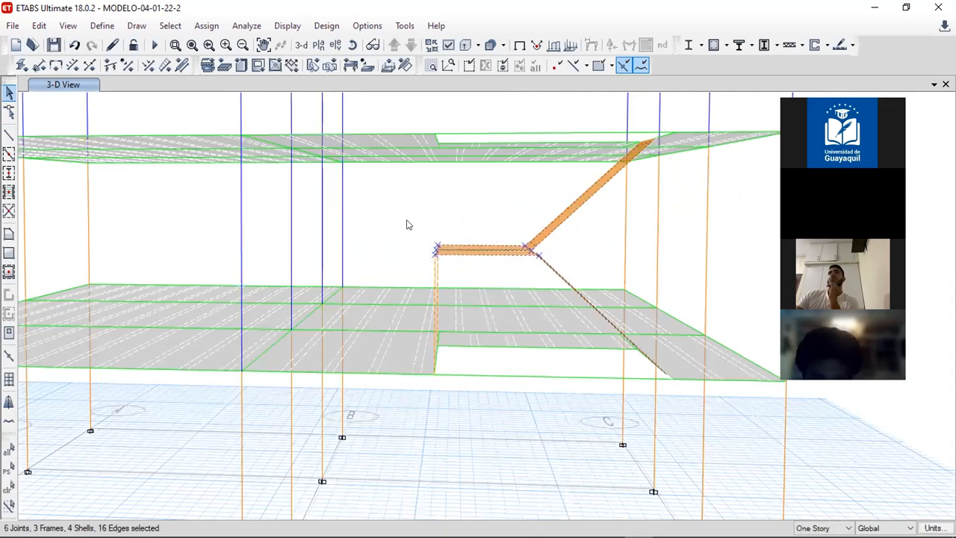
{"action": "key", "text": "Delete"}
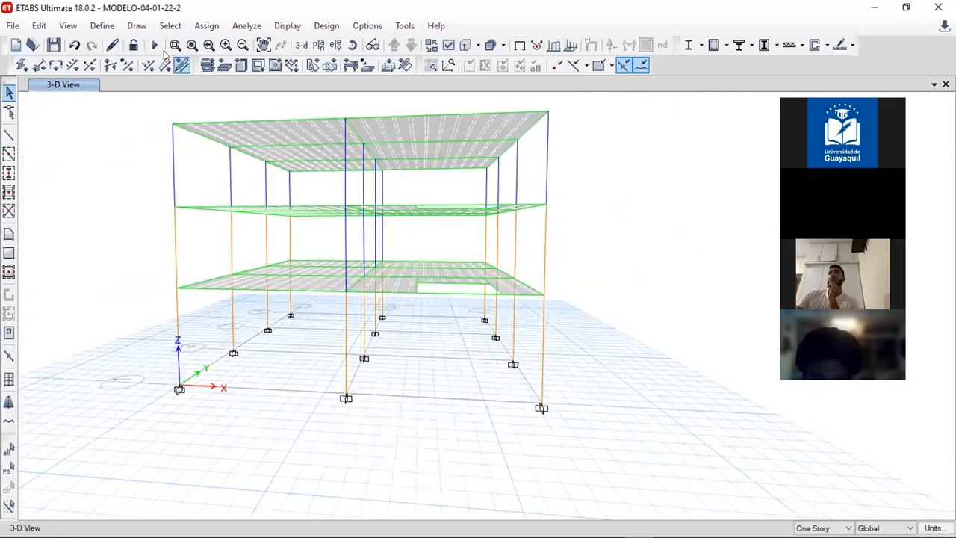
Run the analysis of the model without stairs and display the PISO 3 plan view
{"action": "left_click", "coordinate": [154, 45]}
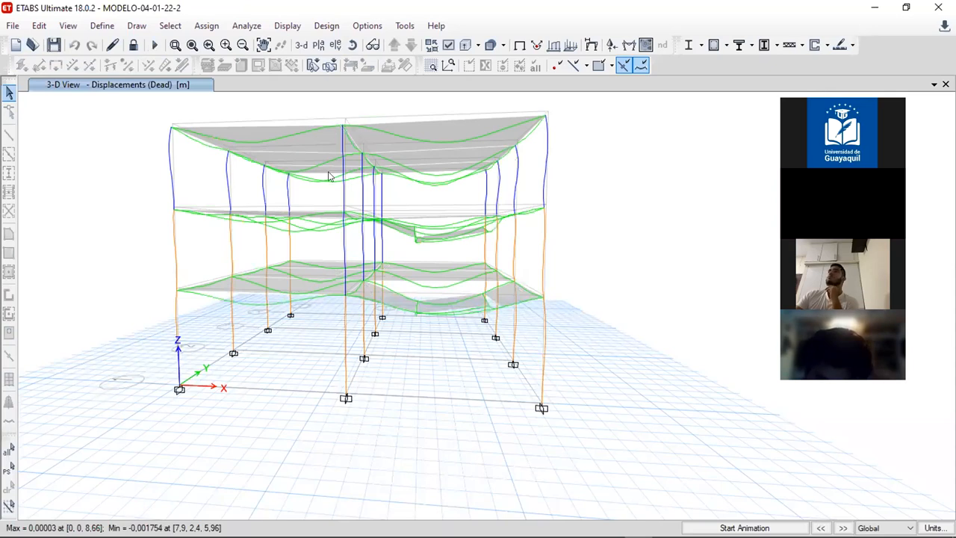
{"action": "left_click", "coordinate": [318, 45]}
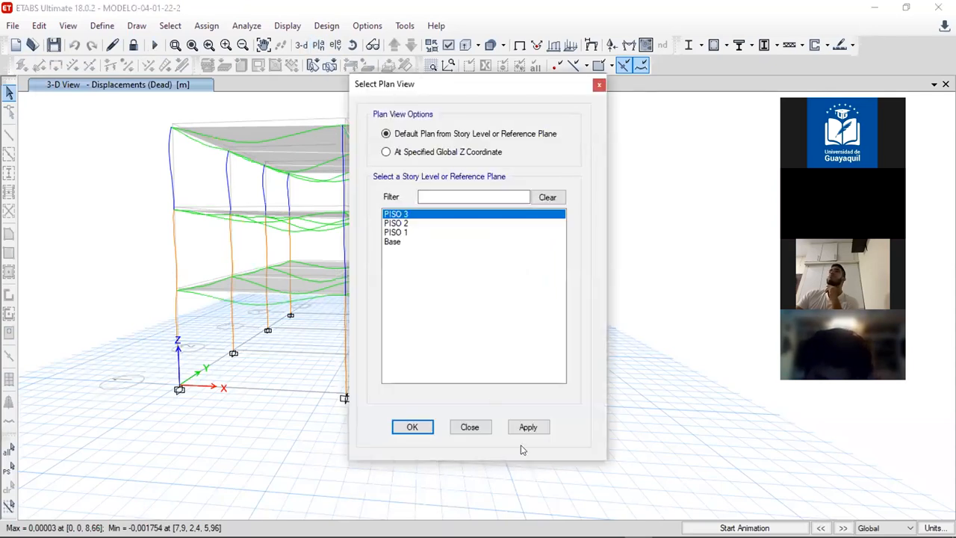
{"action": "left_click", "coordinate": [525, 427]}
{"action": "left_click", "coordinate": [470, 426]}
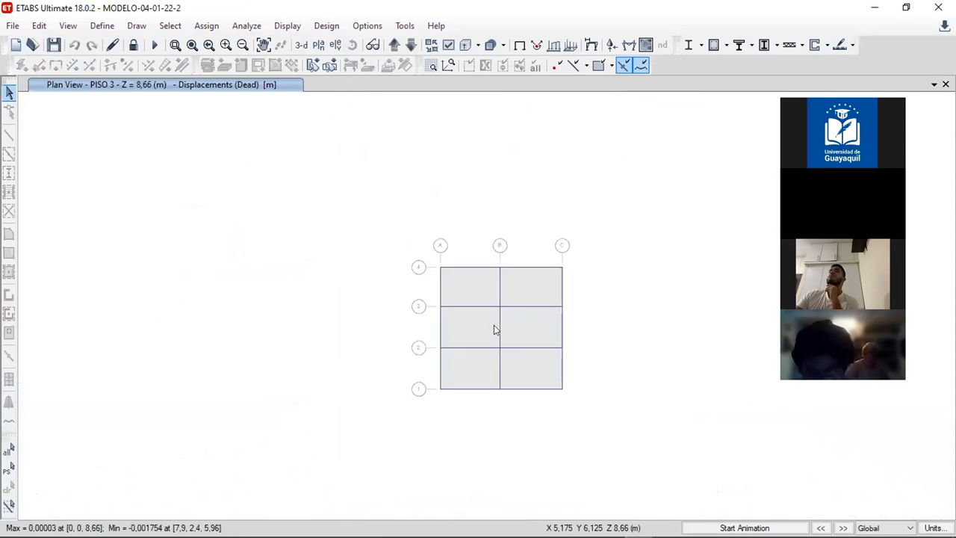
Display the modal Mode 1 deformed shape on the PISO 3 plan and start its animation
{"action": "left_click", "coordinate": [591, 46]}
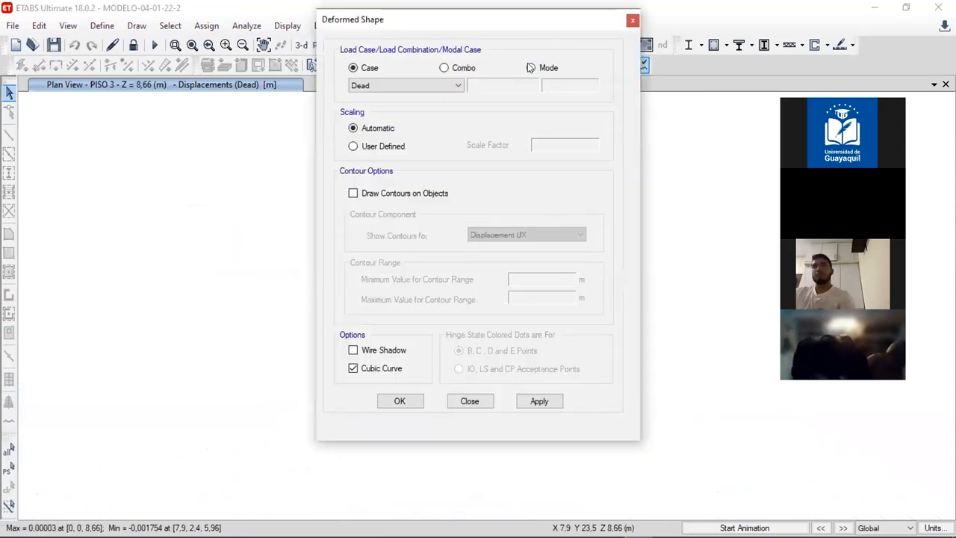
{"action": "left_click", "coordinate": [529, 68]}
{"action": "left_click", "coordinate": [535, 400]}
{"action": "key", "text": "Escape"}
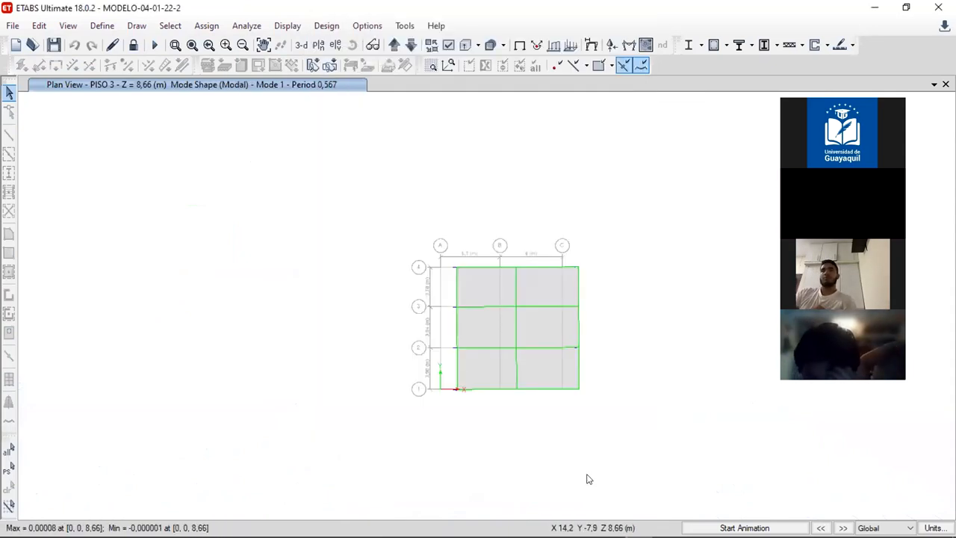
{"action": "left_click", "coordinate": [744, 528]}
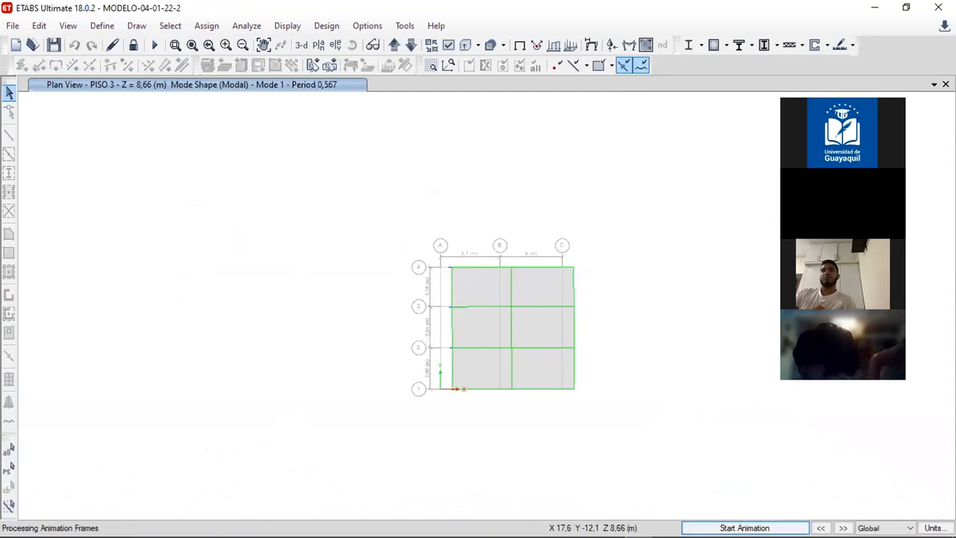
{"action": "key", "text": "XF86AudioMute"}
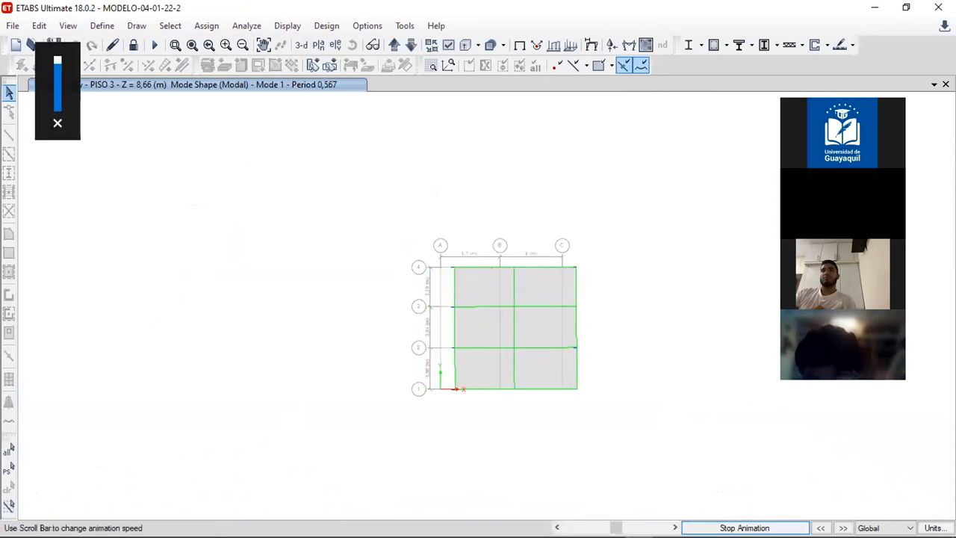
{"action": "key", "text": "XF86AudioMute"}
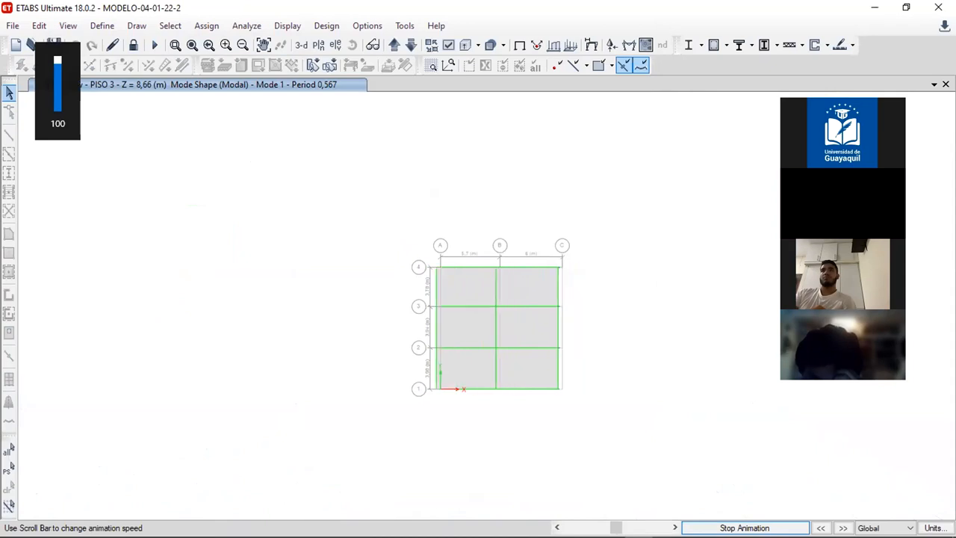
{"action": "key", "text": "XF86AudioLowerVolume"}
{"action": "key", "text": "XF86AudioLowerVolume"}
{"action": "key", "text": "XF86AudioLowerVolume"}
{"action": "key", "text": "XF86AudioLowerVolume"}
{"action": "key", "text": "XF86AudioLowerVolume"}
{"action": "key", "text": "XF86AudioLowerVolume"}
{"action": "key", "text": "XF86AudioLowerVolume"}
{"action": "key", "text": "XF86AudioLowerVolume"}
{"action": "key", "text": "XF86AudioLowerVolume"}
{"action": "key", "text": "XF86AudioLowerVolume"}
{"action": "key", "text": "XF86AudioMute"}
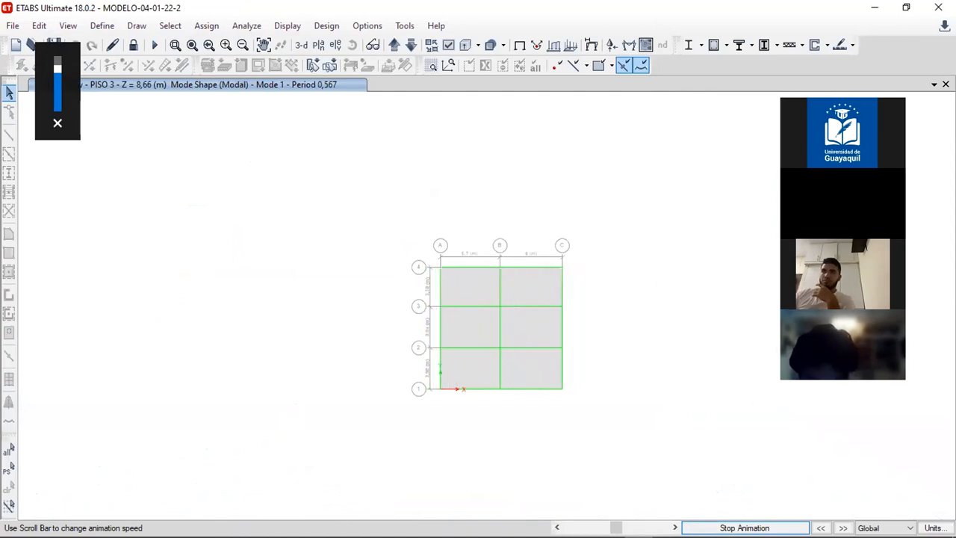
{"action": "key", "text": "XF86AudioMute"}
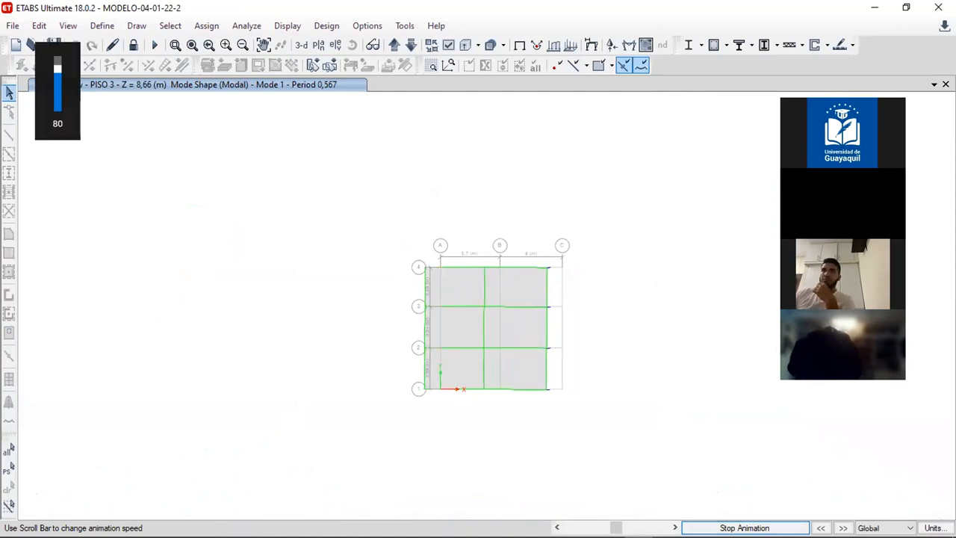
Stop the Mode 1 animation and examine the animated Mode 2 shape on the PISO 3 plan
{"action": "left_click", "coordinate": [745, 528]}
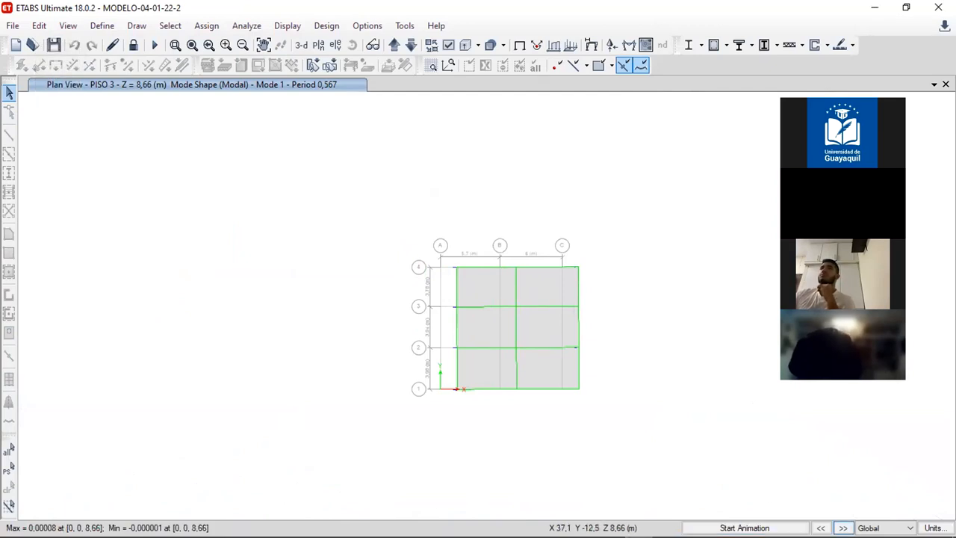
{"action": "left_click", "coordinate": [843, 529]}
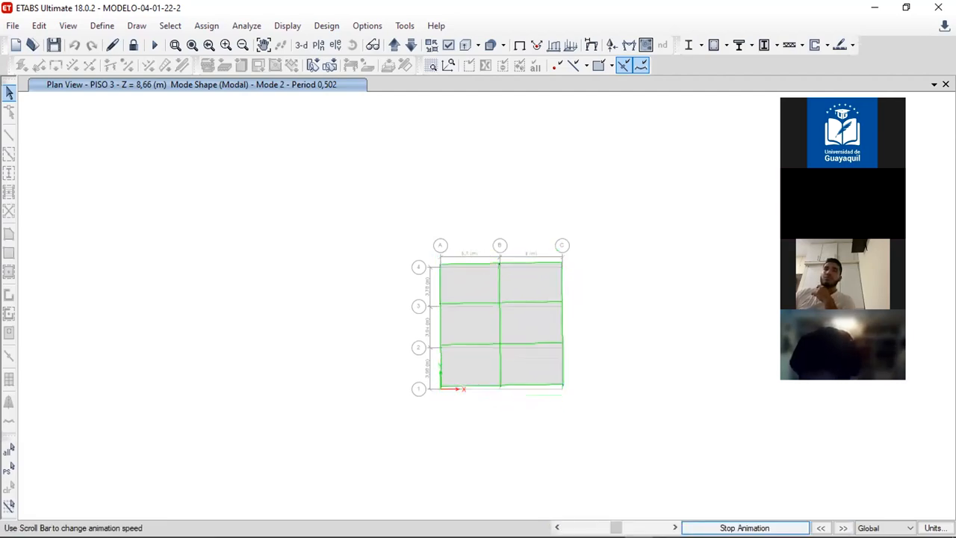
{"action": "left_click", "coordinate": [745, 528]}
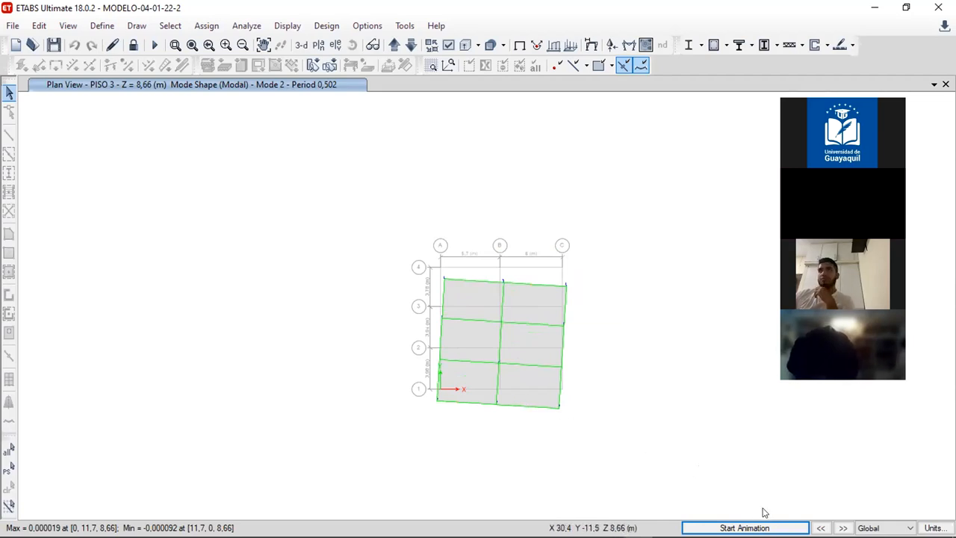
Switch the plan to the Mode 3 shape, animate it to examine its movement, and stop the animation
{"action": "left_click", "coordinate": [842, 527]}
{"action": "left_click", "coordinate": [745, 527]}
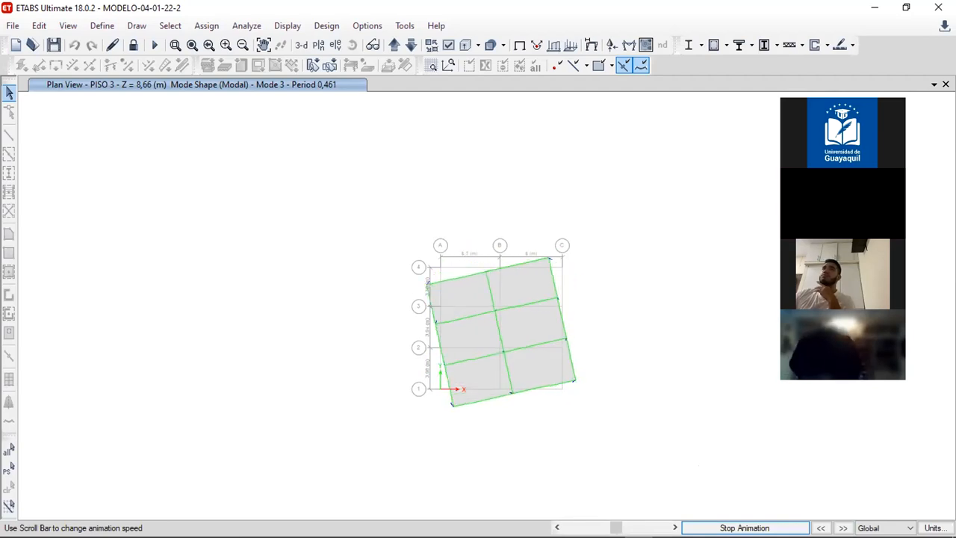
{"action": "left_click", "coordinate": [745, 527]}
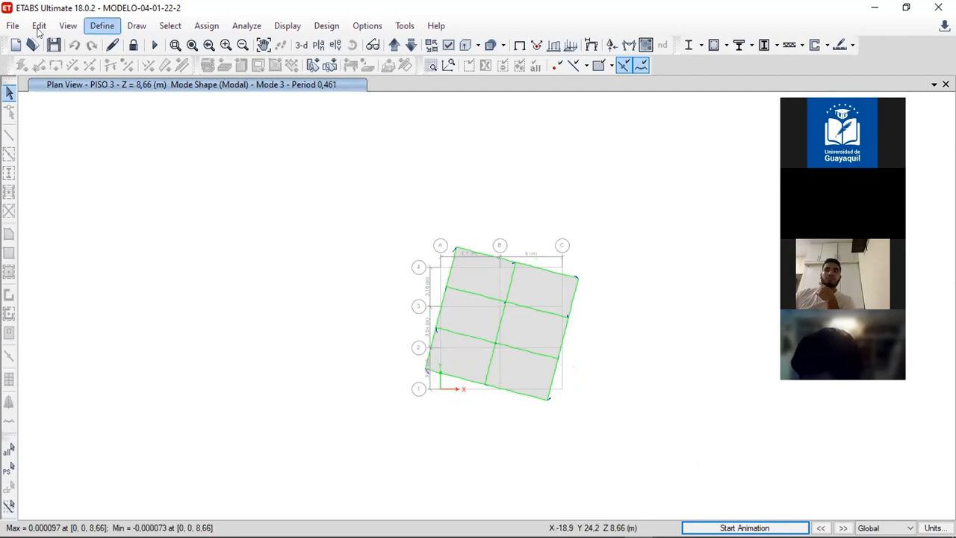
Open the model file MODELO-04-01-22-2.EDB from the MODELO DE CLASE folder
{"action": "left_click", "coordinate": [32, 45]}
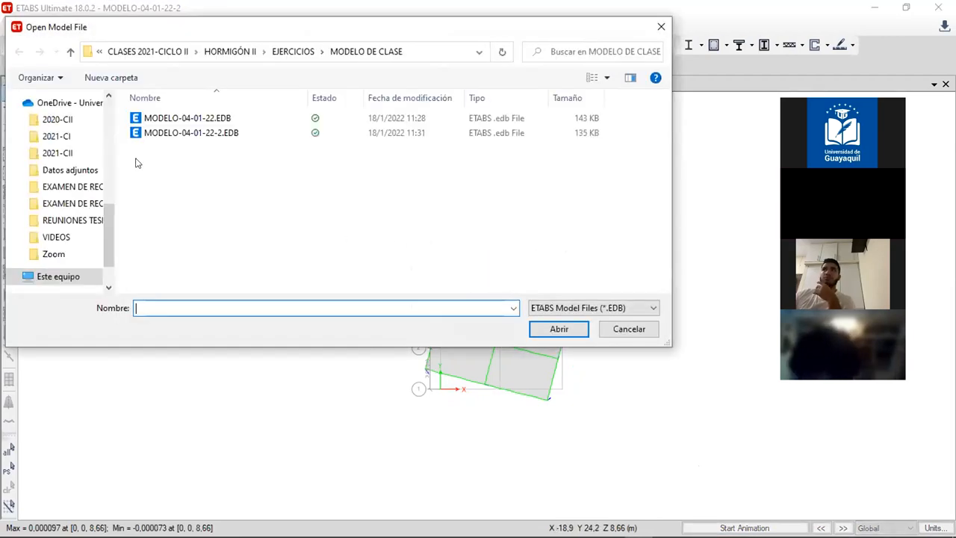
{"action": "left_click", "coordinate": [192, 132]}
{"action": "left_click", "coordinate": [552, 328]}
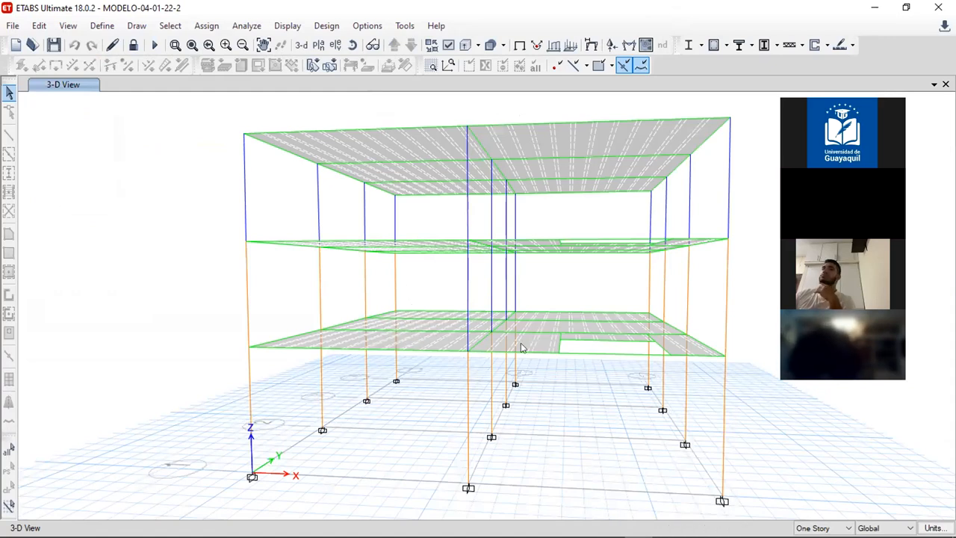
{"action": "middle_click_drag", "start_coordinate": [518, 346], "coordinate": [427, 345], "text": "shift"}
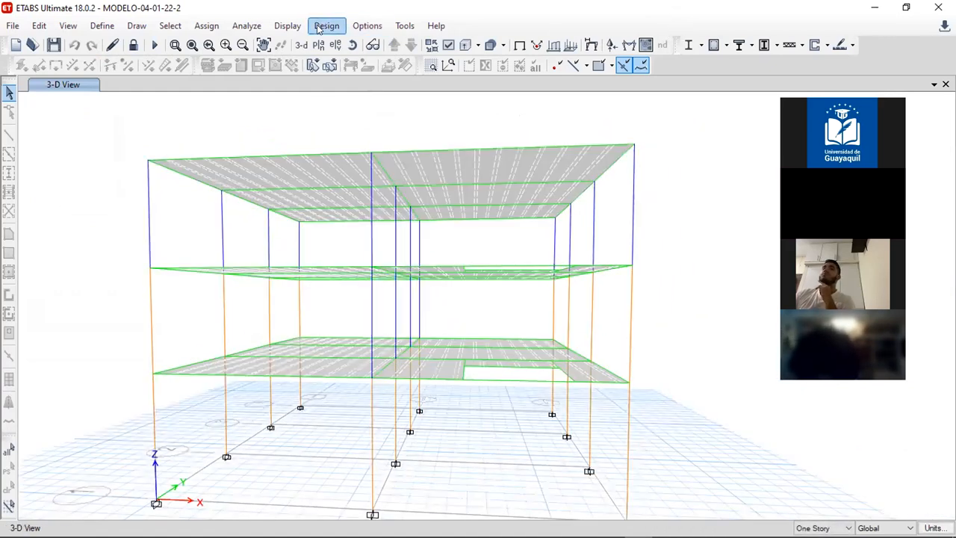
Run the concrete frame design check on the model
{"action": "left_click", "coordinate": [327, 25]}
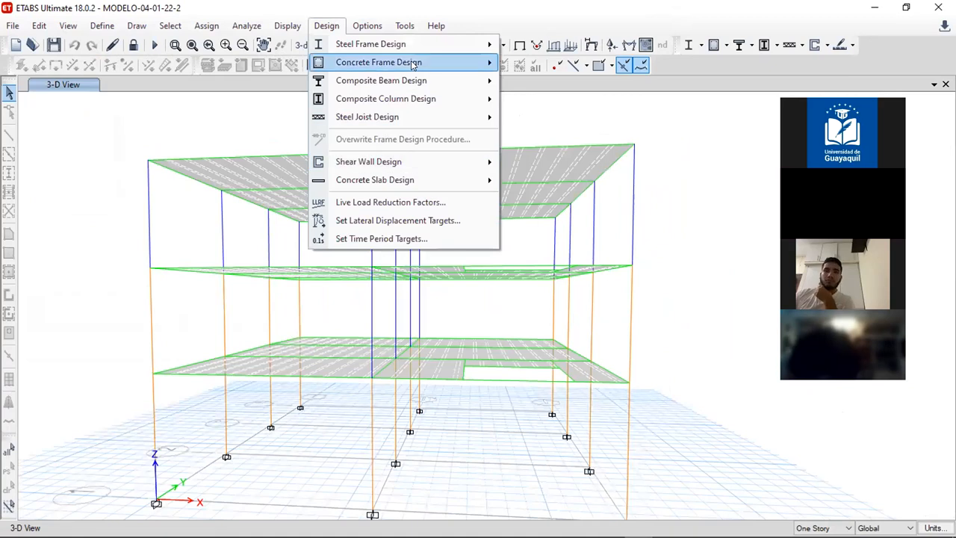
{"action": "mouse_move", "coordinate": [414, 65]}
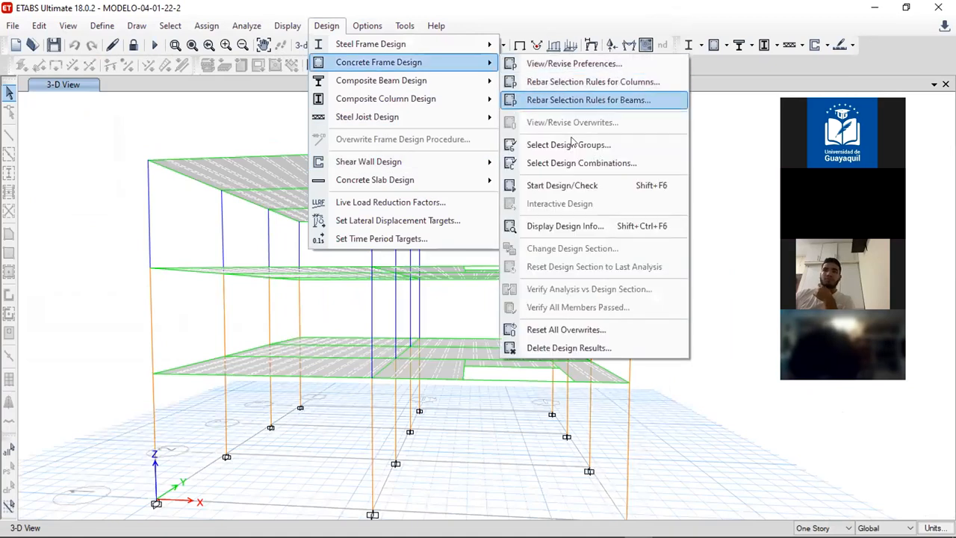
{"action": "left_click", "coordinate": [544, 189]}
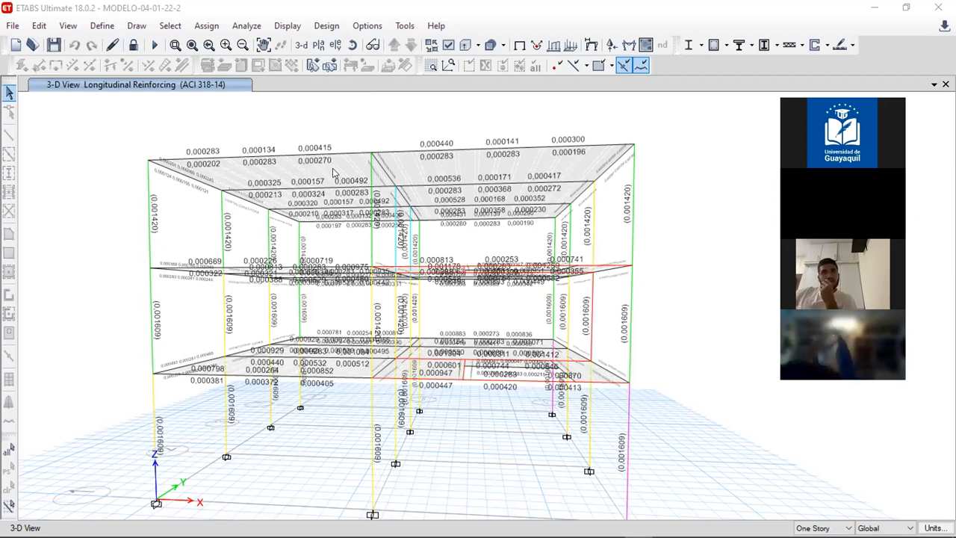
Display the PISO 1 plan with its longitudinal reinforcing and fit the floor grid to the view
{"action": "left_click", "coordinate": [319, 45]}
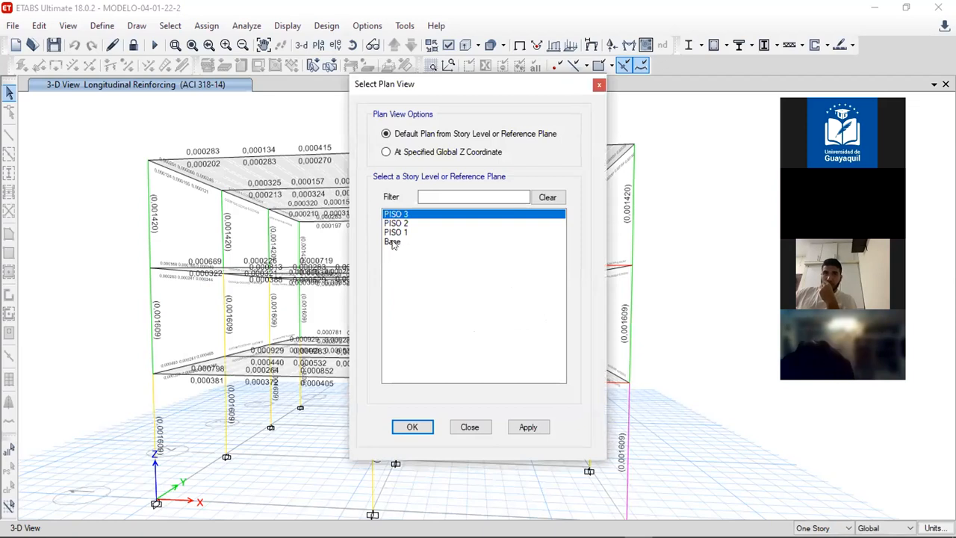
{"action": "left_click", "coordinate": [410, 232]}
{"action": "left_click", "coordinate": [526, 426]}
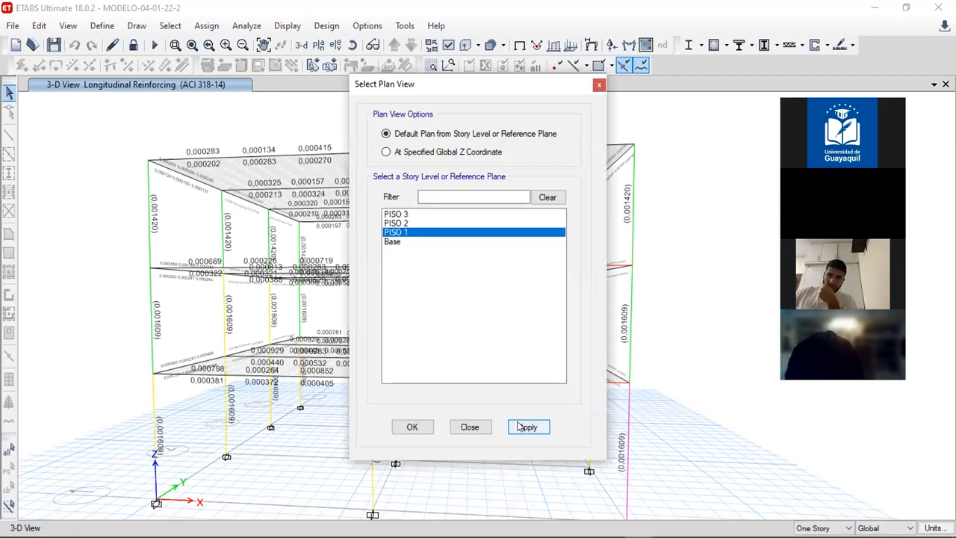
{"action": "left_click", "coordinate": [469, 427]}
{"action": "scroll", "coordinate": [337, 282], "scroll_direction": "down", "scroll_amount": 3}
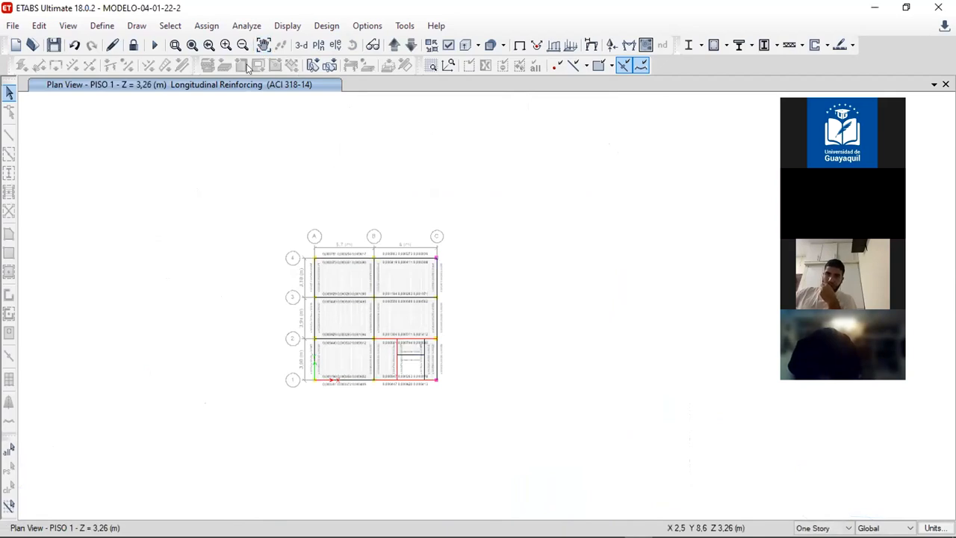
{"action": "left_click", "coordinate": [175, 45]}
{"action": "left_click_drag", "start_coordinate": [282, 224], "coordinate": [442, 392]}
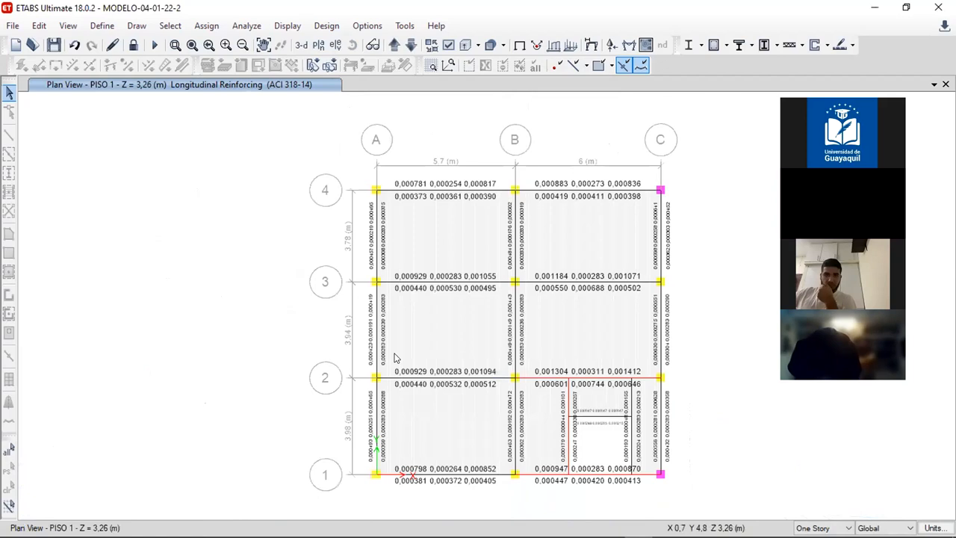
Examine the longitudinal reinforcement areas of the PISO 1 beams, including the grid 1 beam between A and B
{"action": "middle_click_drag", "start_coordinate": [479, 377], "coordinate": [356, 331]}
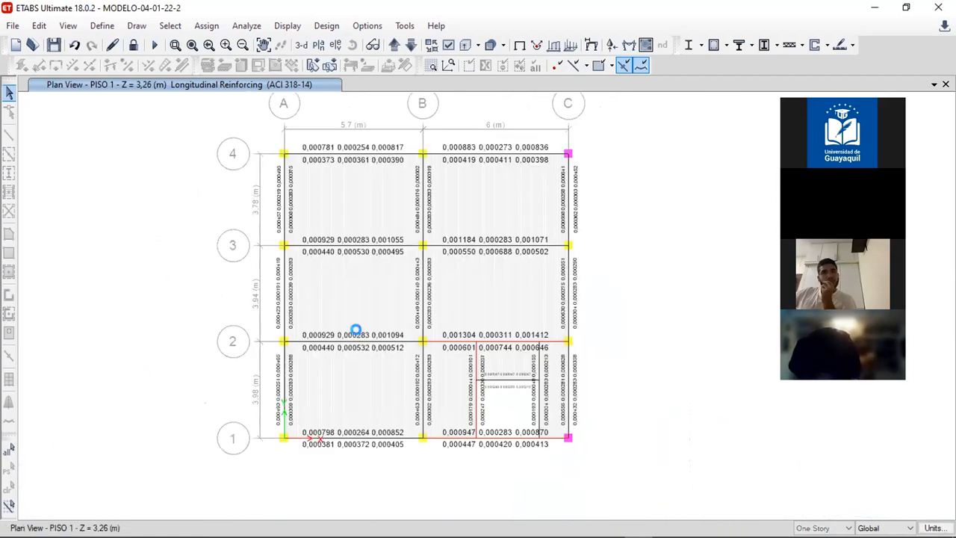
{"action": "mouse_move", "coordinate": [409, 444]}
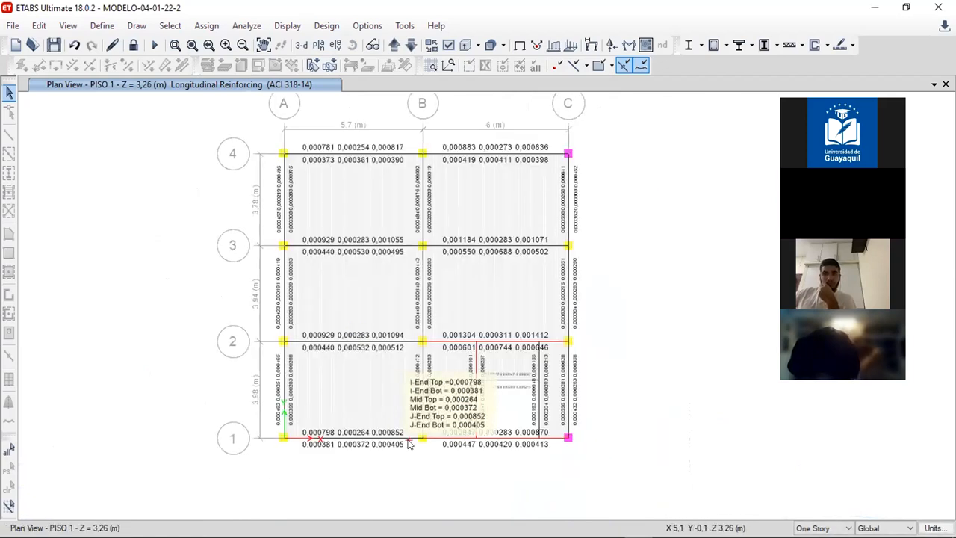
{"action": "scroll", "coordinate": [409, 442], "scroll_direction": "up", "scroll_amount": 3}
{"action": "scroll", "coordinate": [409, 443], "scroll_direction": "down", "scroll_amount": 3}
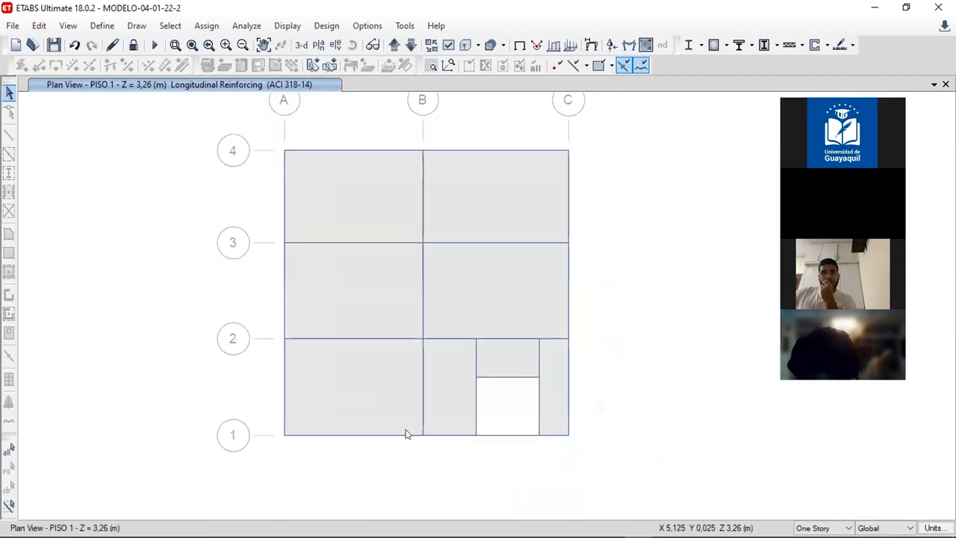
{"action": "middle_click_drag", "start_coordinate": [417, 371], "coordinate": [401, 404]}
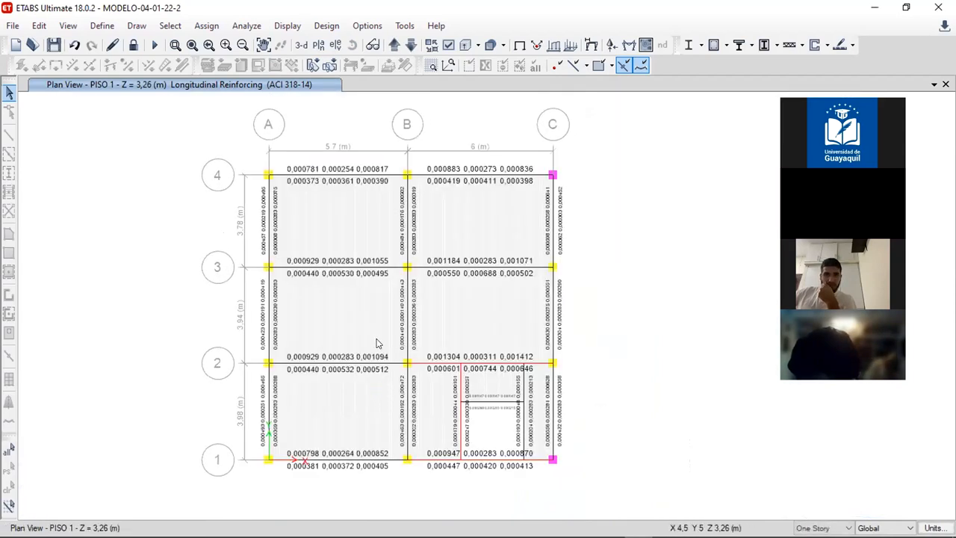
{"action": "middle_click_drag", "start_coordinate": [378, 341], "coordinate": [370, 358]}
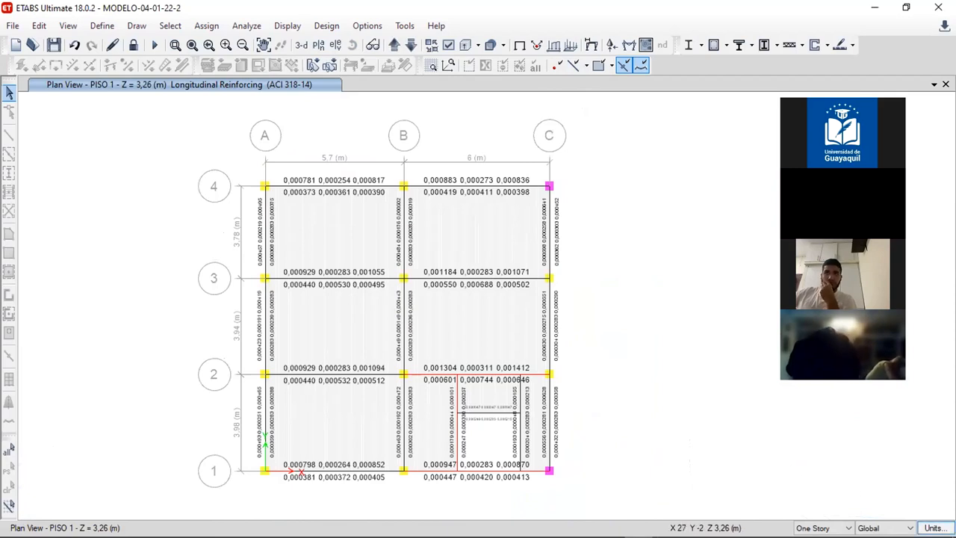
Set the model's display units to kgf-cm
{"action": "left_click", "coordinate": [934, 528]}
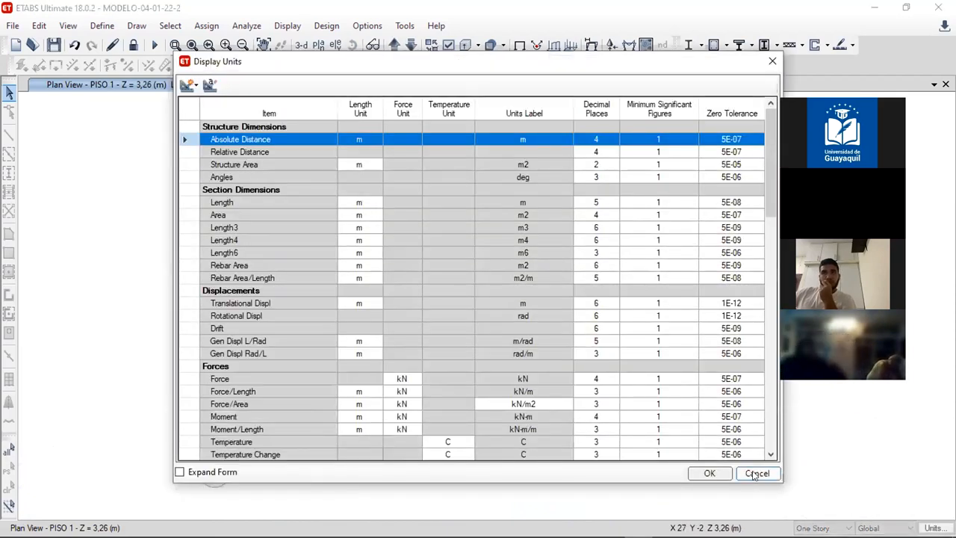
{"action": "left_click", "coordinate": [756, 473]}
{"action": "left_click", "coordinate": [934, 529]}
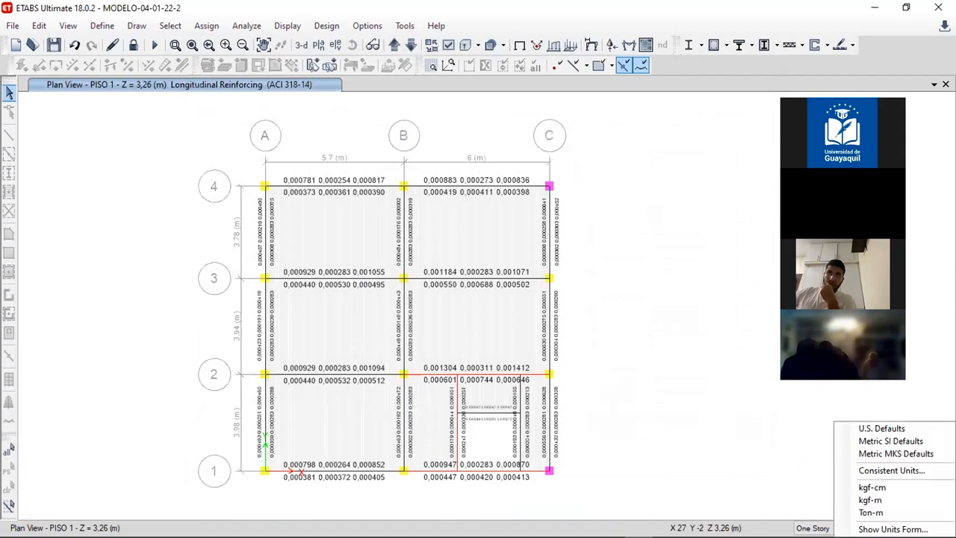
{"action": "left_click", "coordinate": [871, 488]}
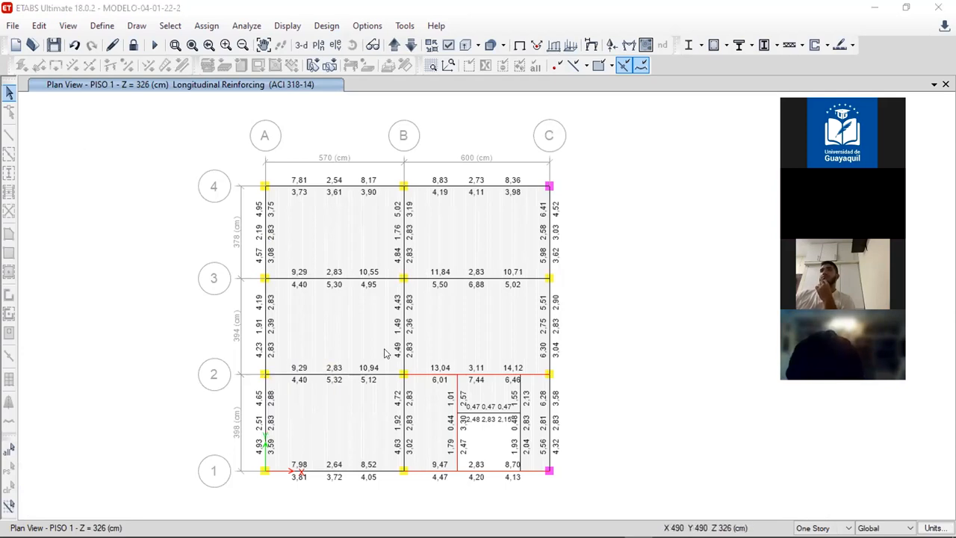
Examine the PISO 1 beam reinforcement around the staircase opening between grids B and C
{"action": "middle_click_drag", "start_coordinate": [318, 232], "coordinate": [315, 245]}
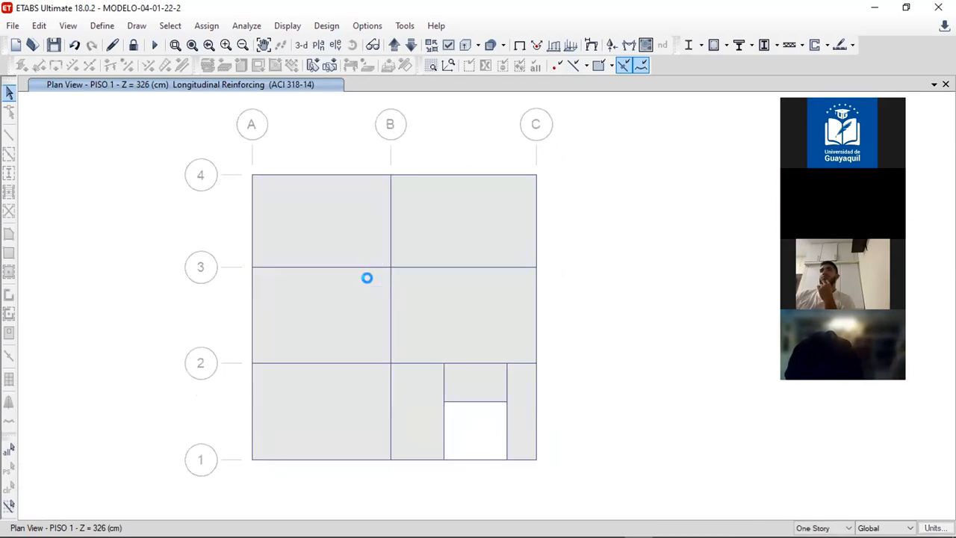
{"action": "scroll", "coordinate": [387, 281], "scroll_direction": "up", "scroll_amount": 4}
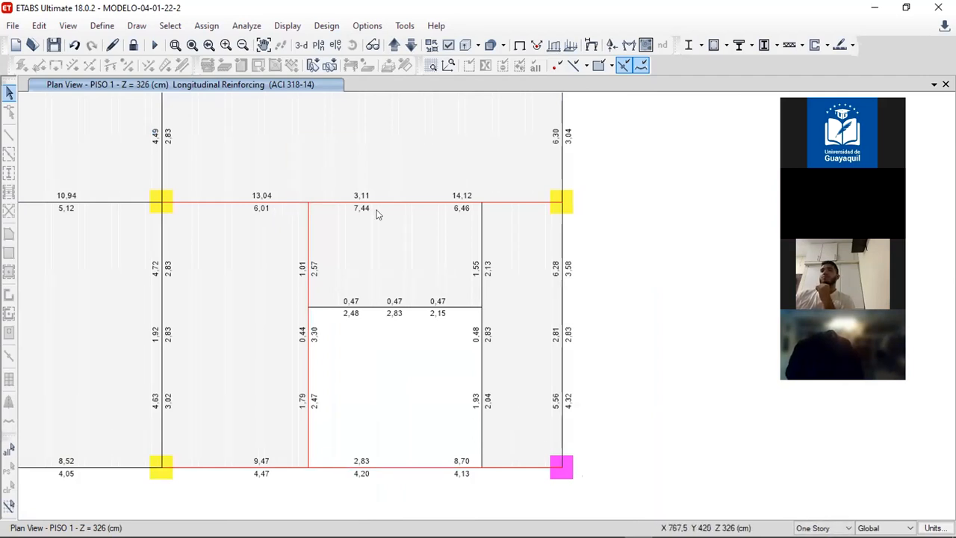
{"action": "mouse_move", "coordinate": [409, 199]}
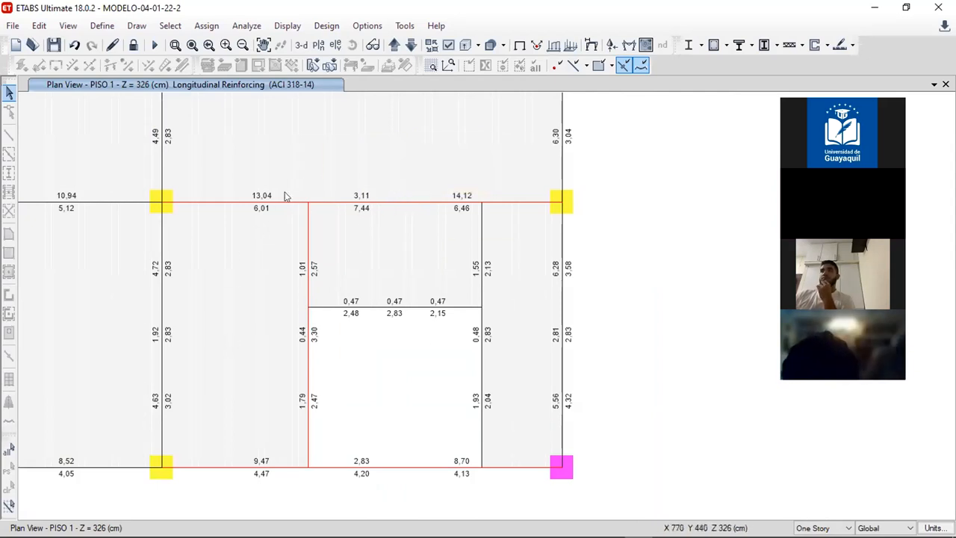
{"action": "scroll", "coordinate": [289, 197], "scroll_direction": "down", "scroll_amount": 4}
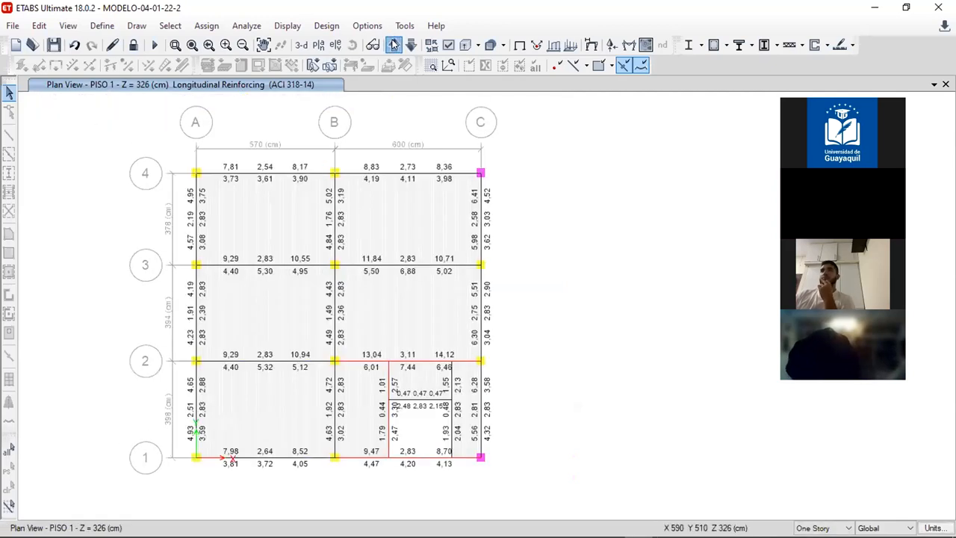
Move up through the PISO 2 and PISO 3 plans to examine their longitudinal beam reinforcement
{"action": "left_click", "coordinate": [394, 44]}
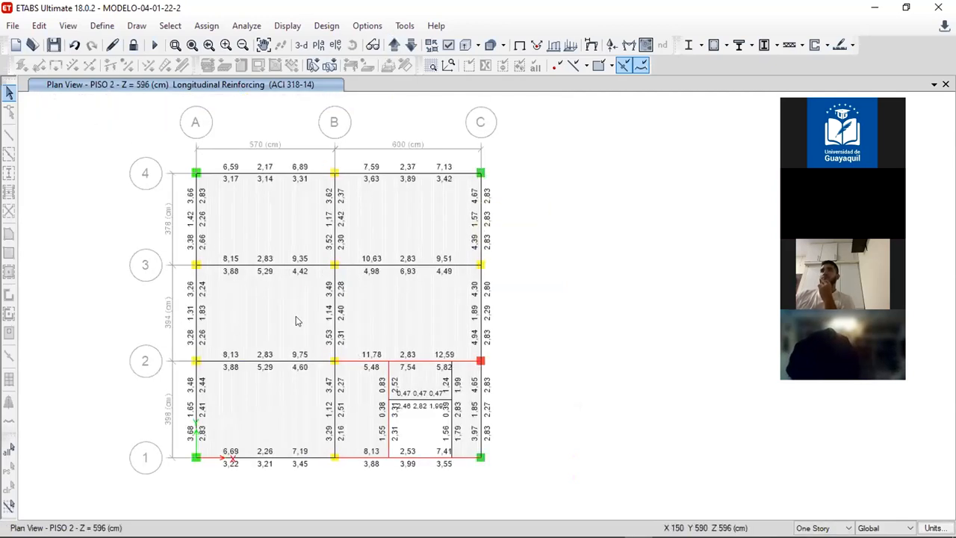
{"action": "scroll", "coordinate": [472, 360], "scroll_direction": "up", "scroll_amount": 1}
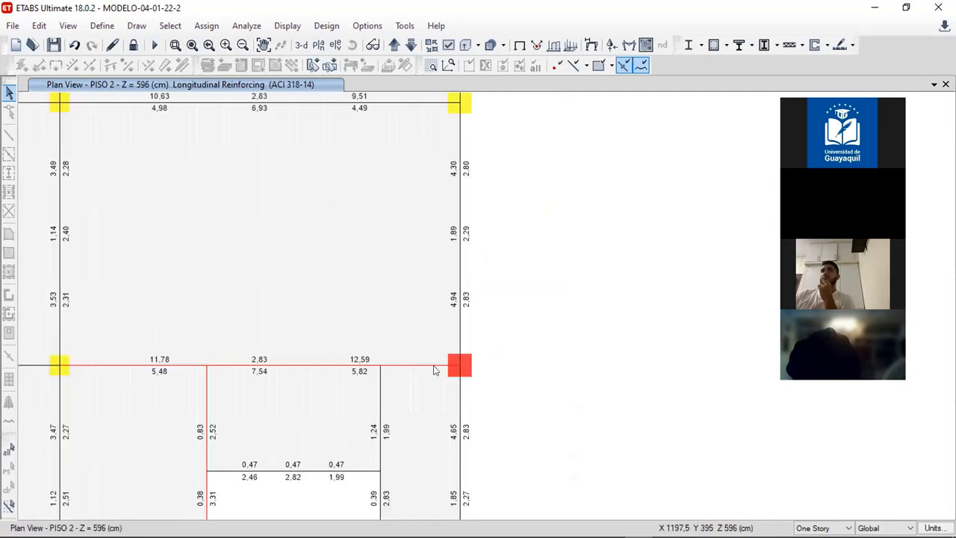
{"action": "scroll", "coordinate": [422, 345], "scroll_direction": "down", "scroll_amount": 1}
{"action": "middle_click_drag", "start_coordinate": [331, 299], "coordinate": [412, 311]}
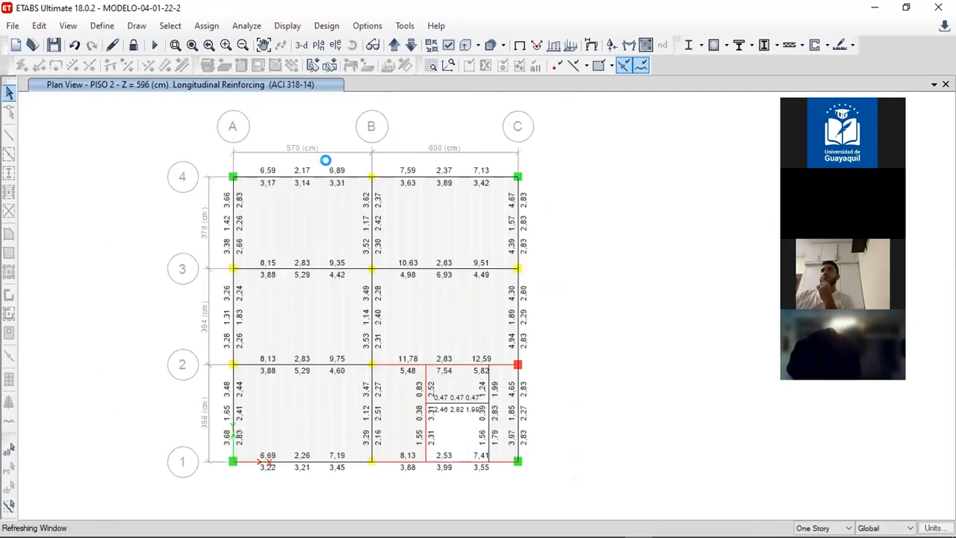
{"action": "left_click", "coordinate": [395, 45]}
{"action": "mouse_move", "coordinate": [441, 240]}
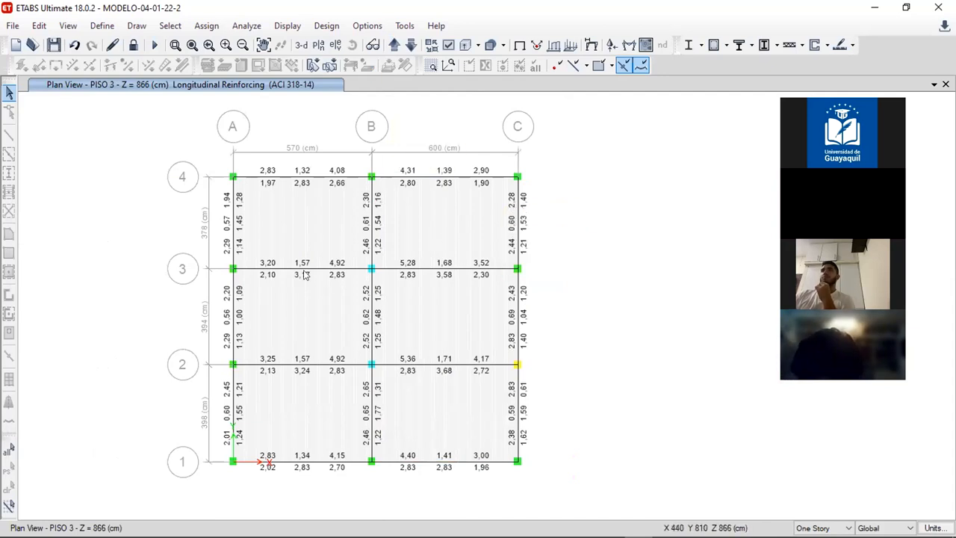
Return to the PISO 1 plan to check the grid 2 beam between B and C, and go back up to PISO 3
{"action": "left_click", "coordinate": [411, 45]}
{"action": "left_click", "coordinate": [411, 45]}
{"action": "mouse_move", "coordinate": [445, 370]}
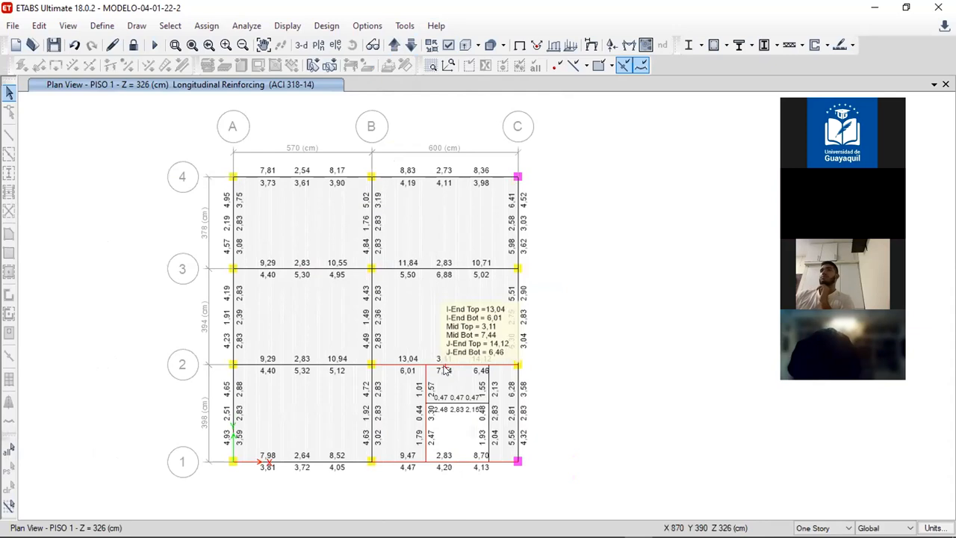
{"action": "left_click", "coordinate": [394, 45]}
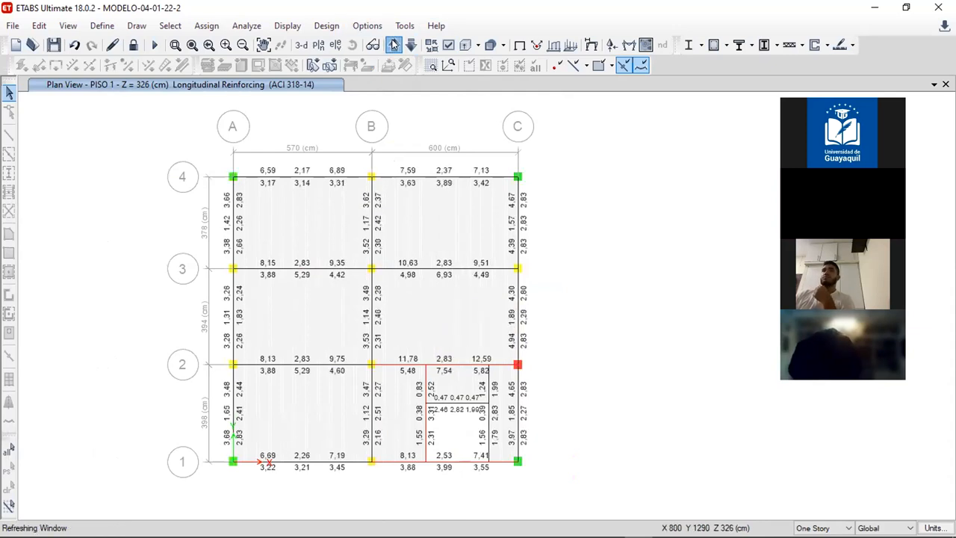
{"action": "left_click", "coordinate": [394, 44]}
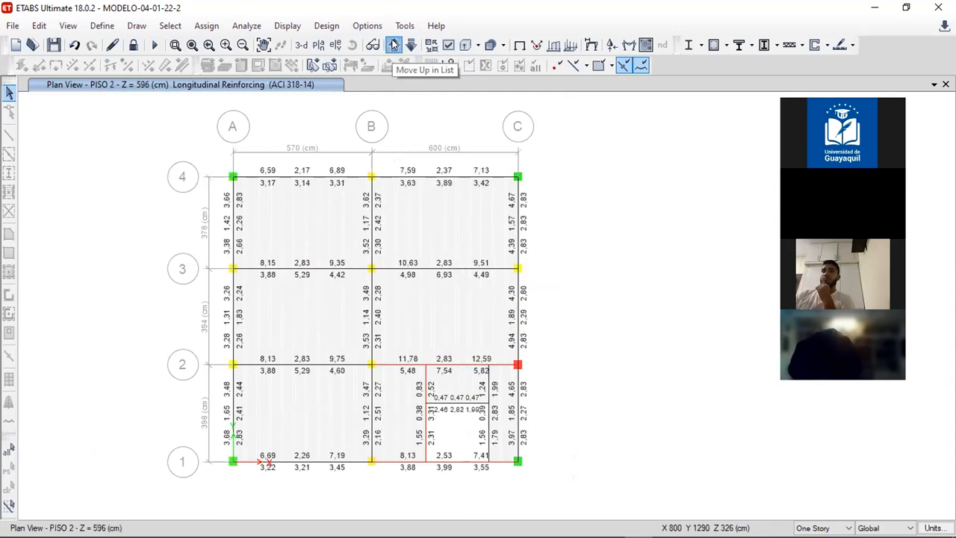
Show the default 3-D view briefly and display the elevation along grid A
{"action": "left_click", "coordinate": [301, 46]}
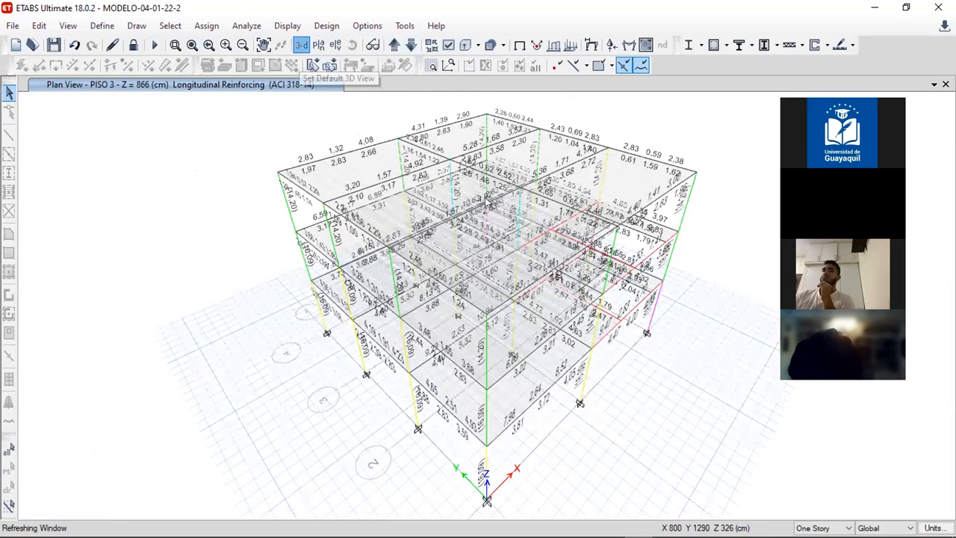
{"action": "left_click", "coordinate": [338, 47]}
{"action": "left_click", "coordinate": [548, 432]}
{"action": "left_click", "coordinate": [471, 433]}
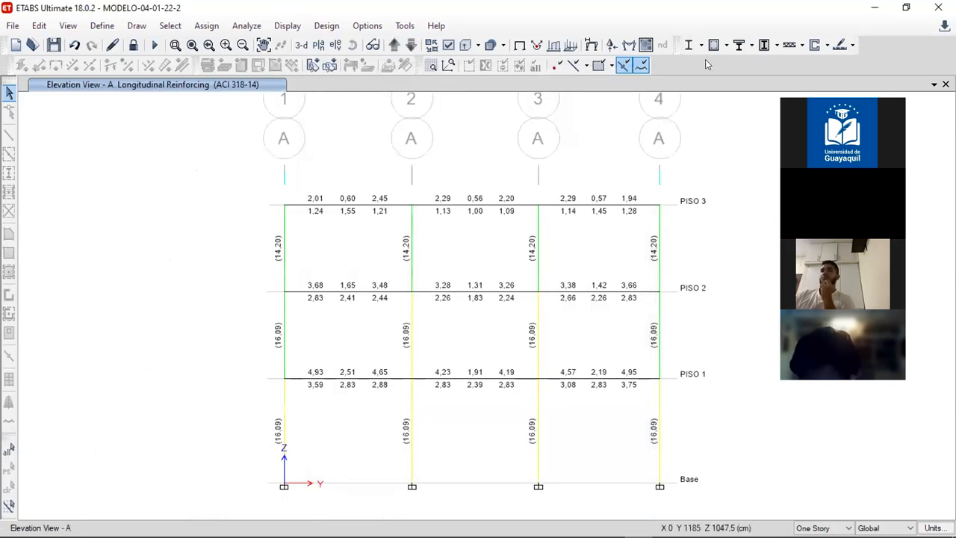
Display the Column P-M-M Interaction Ratios design output on elevation A
{"action": "left_click", "coordinate": [317, 24]}
{"action": "mouse_move", "coordinate": [448, 63]}
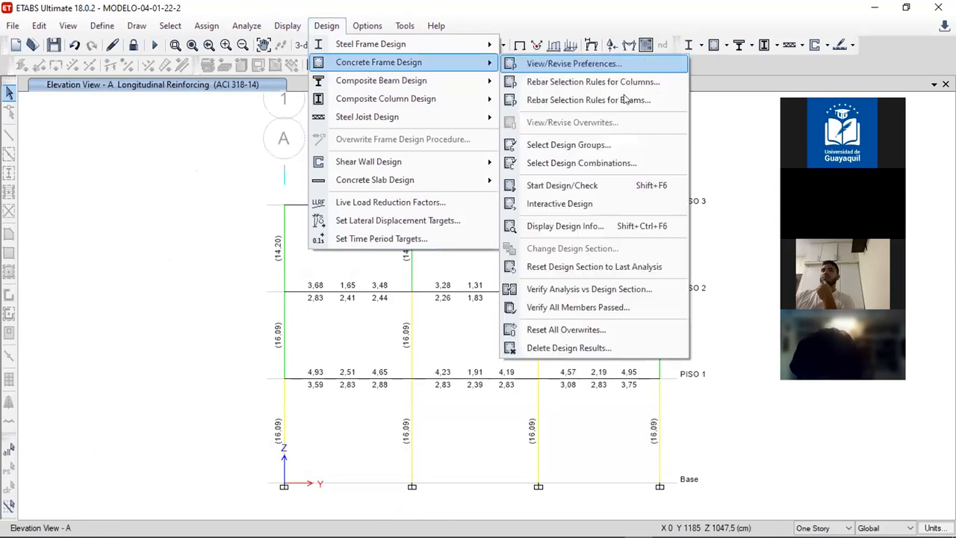
{"action": "left_click", "coordinate": [557, 227]}
{"action": "left_click", "coordinate": [476, 251]}
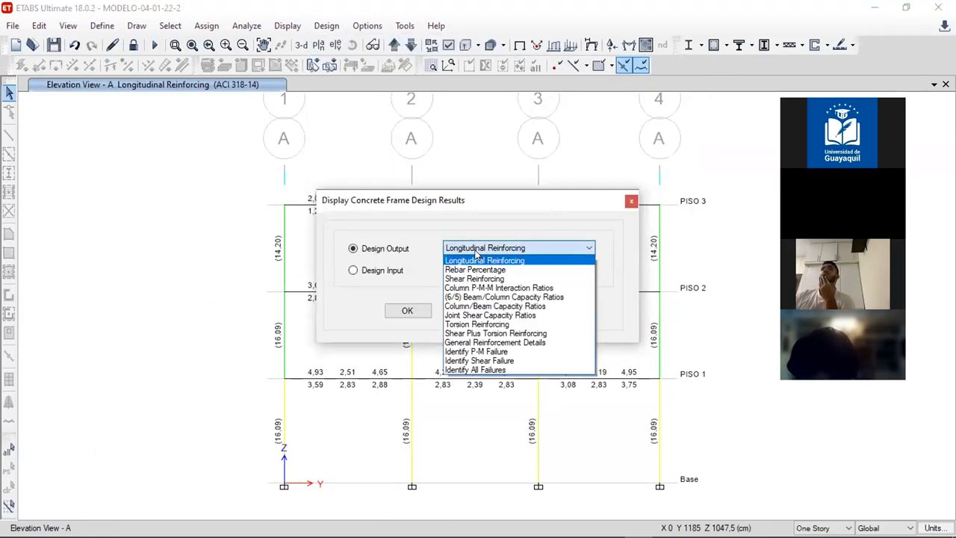
{"action": "left_click", "coordinate": [484, 288]}
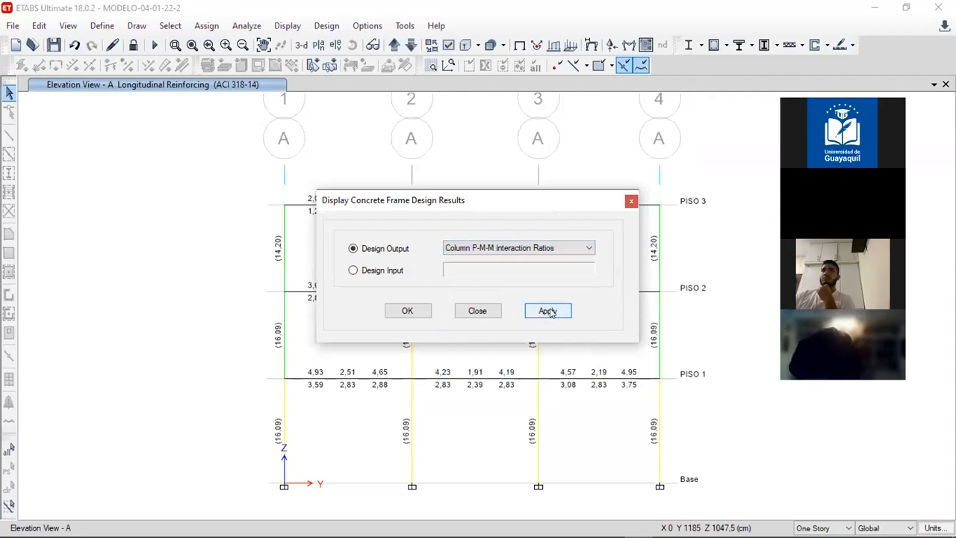
{"action": "left_click", "coordinate": [549, 313]}
{"action": "left_click", "coordinate": [479, 311]}
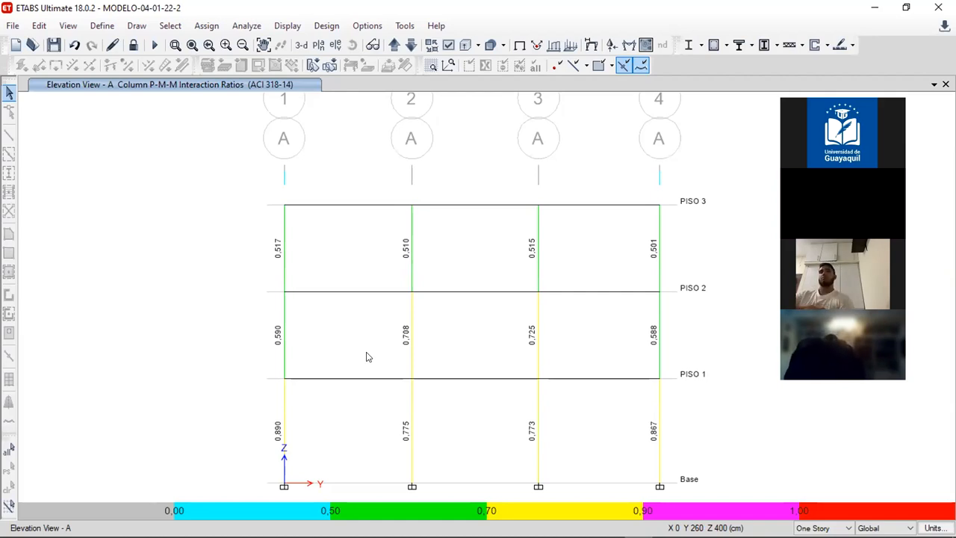
Examine the P-M-M interaction ratios of the columns along elevation A
{"action": "mouse_move", "coordinate": [414, 349]}
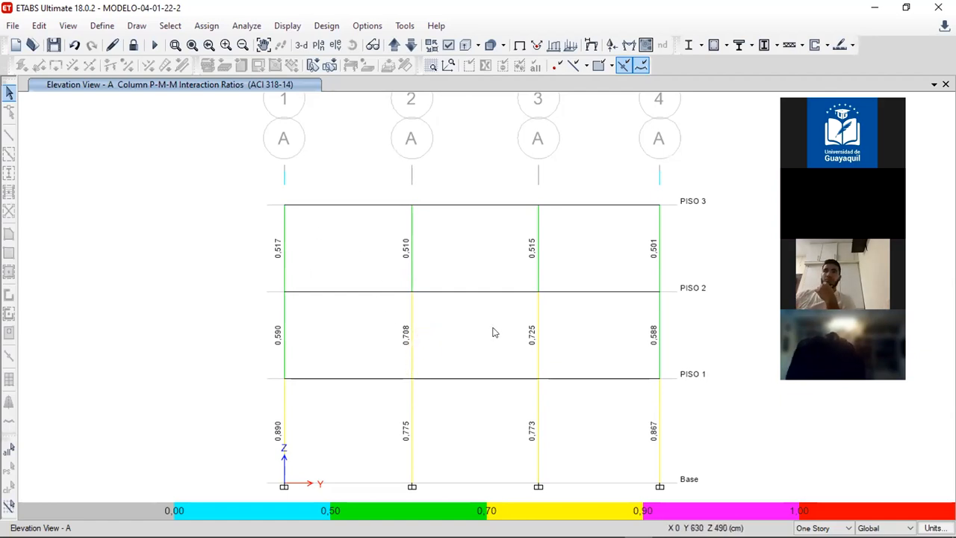
{"action": "middle_click_drag", "start_coordinate": [491, 328], "coordinate": [440, 318]}
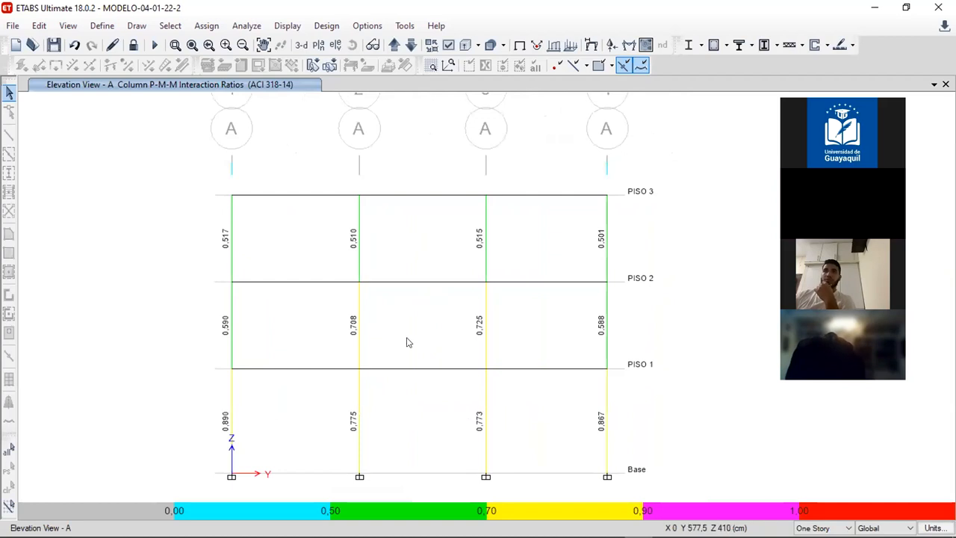
{"action": "mouse_move", "coordinate": [362, 430]}
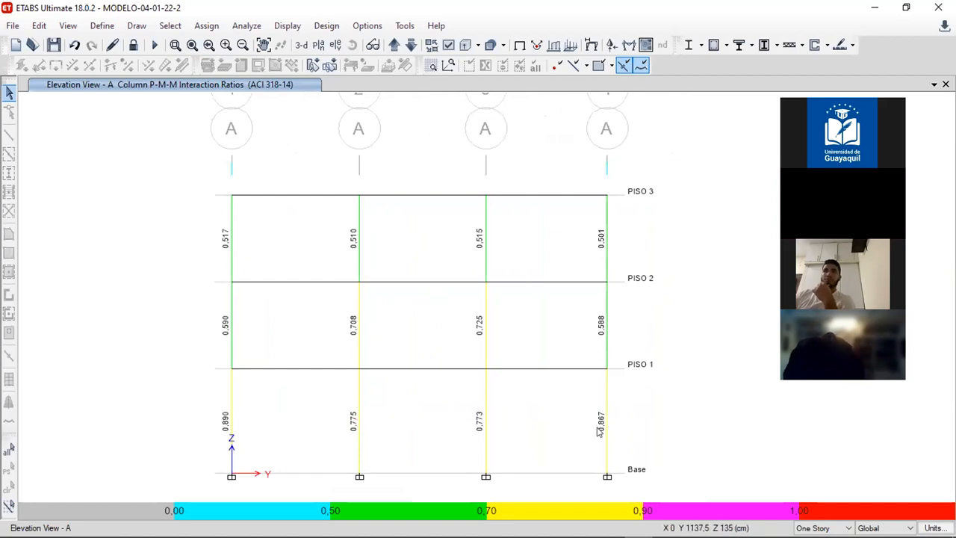
{"action": "mouse_move", "coordinate": [635, 535]}
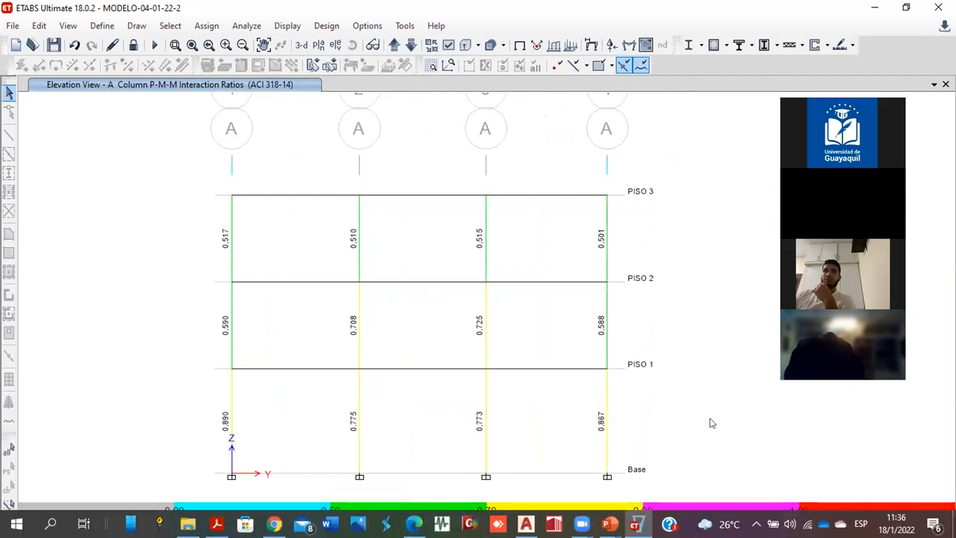
Switch to elevation B and examine its column P-M-M interaction ratios
{"action": "scroll", "coordinate": [647, 370], "scroll_direction": "down", "scroll_amount": 3}
{"action": "middle_click_drag", "start_coordinate": [647, 370], "coordinate": [538, 335]}
{"action": "scroll", "coordinate": [486, 261], "scroll_direction": "up", "scroll_amount": 5}
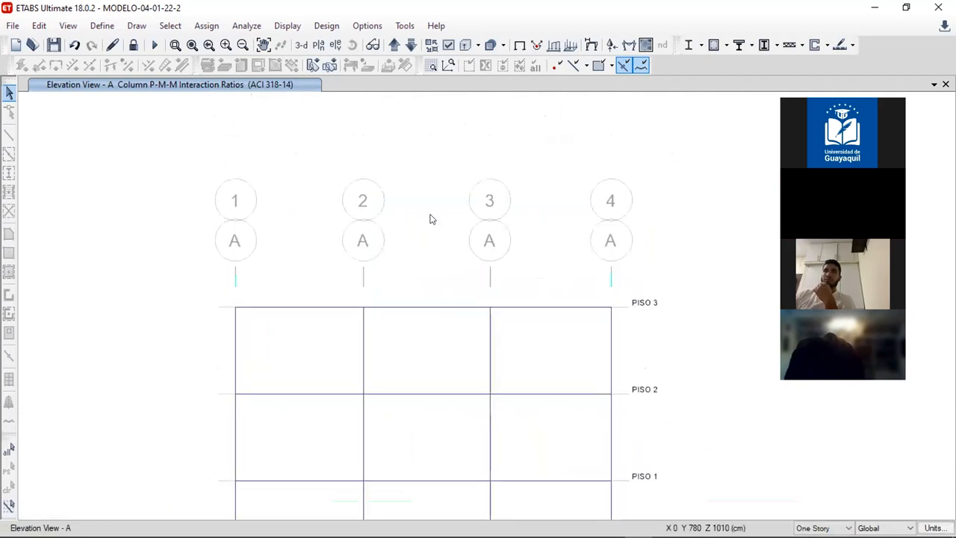
{"action": "left_click", "coordinate": [394, 45]}
{"action": "middle_click_drag", "start_coordinate": [494, 322], "coordinate": [480, 252]}
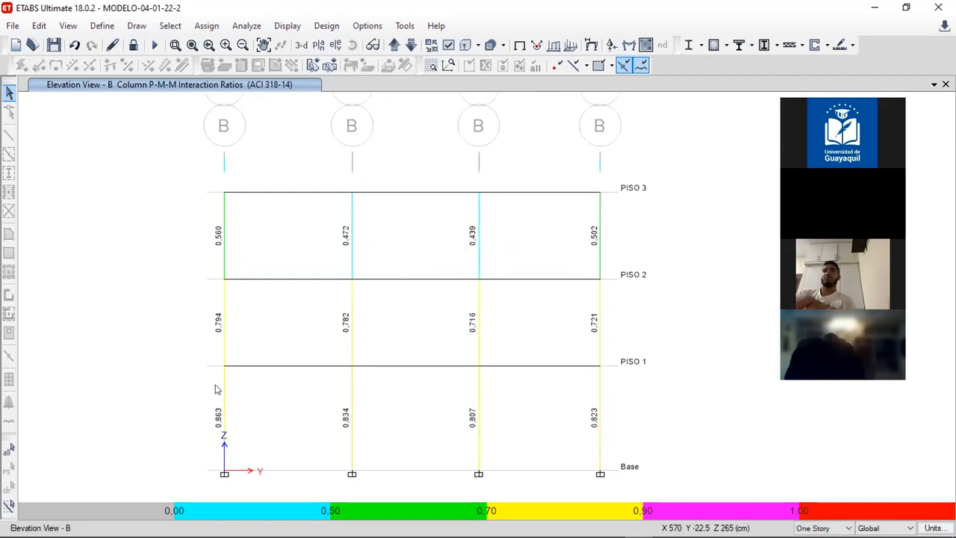
Switch to elevation C and inspect the concrete design information of the PISO 2 column on grid 2
{"action": "left_click", "coordinate": [394, 45]}
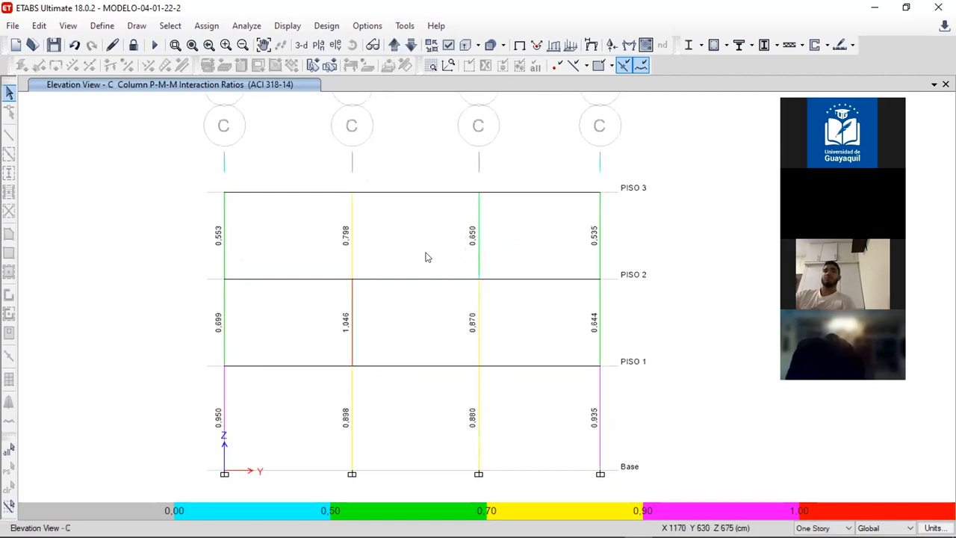
{"action": "mouse_move", "coordinate": [354, 341]}
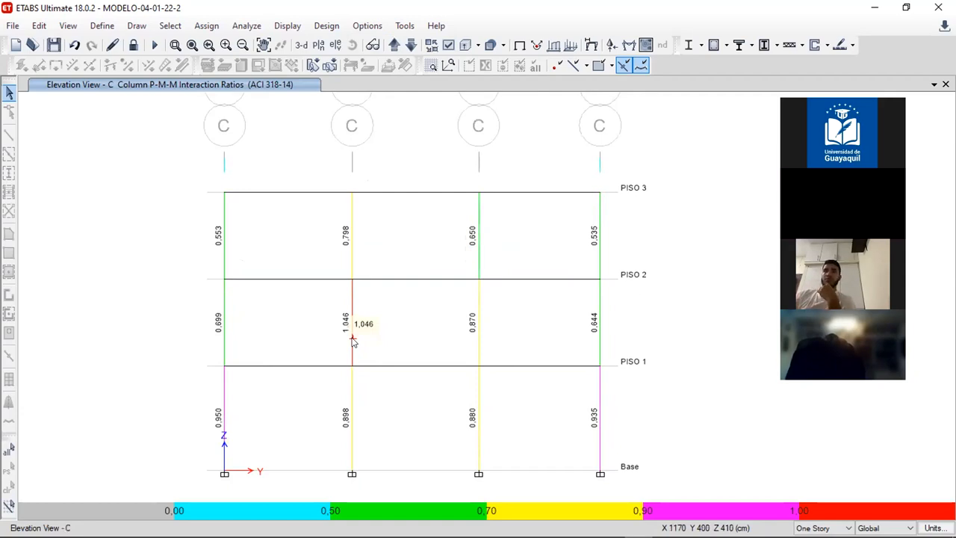
{"action": "left_click", "coordinate": [353, 340]}
{"action": "right_click", "coordinate": [353, 341]}
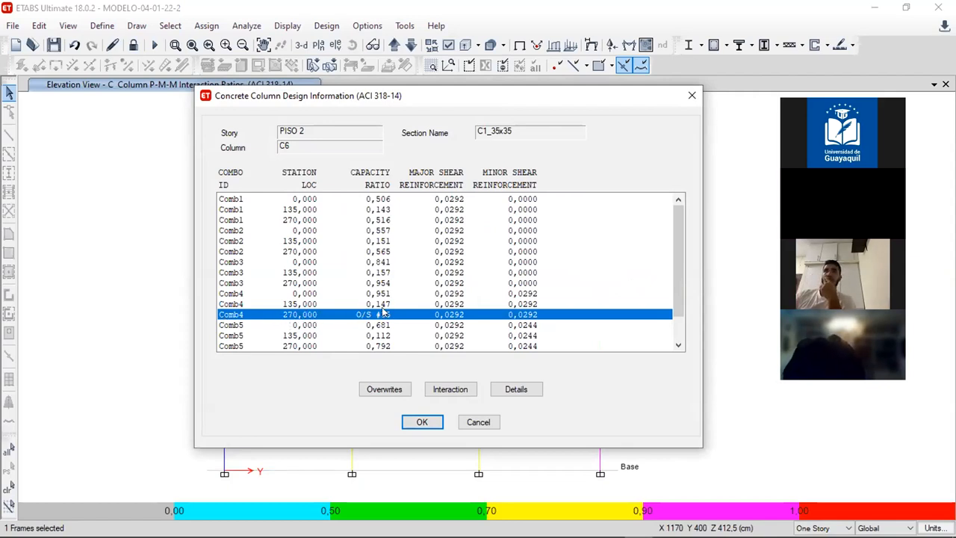
{"action": "left_click", "coordinate": [479, 424]}
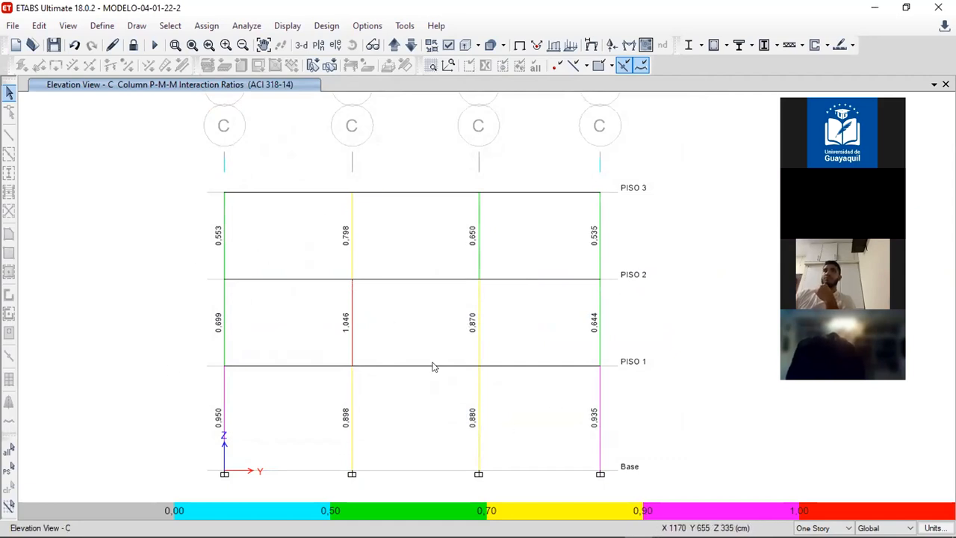
Display the Moment 3-3 force diagram for the Dead load case on elevation C
{"action": "scroll", "coordinate": [433, 366], "scroll_direction": "down", "scroll_amount": 4}
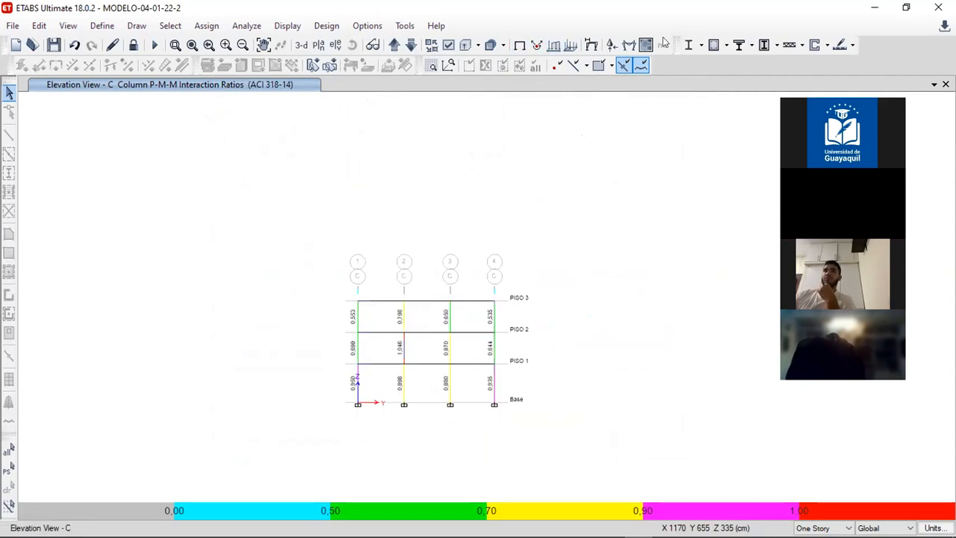
{"action": "left_click", "coordinate": [628, 45]}
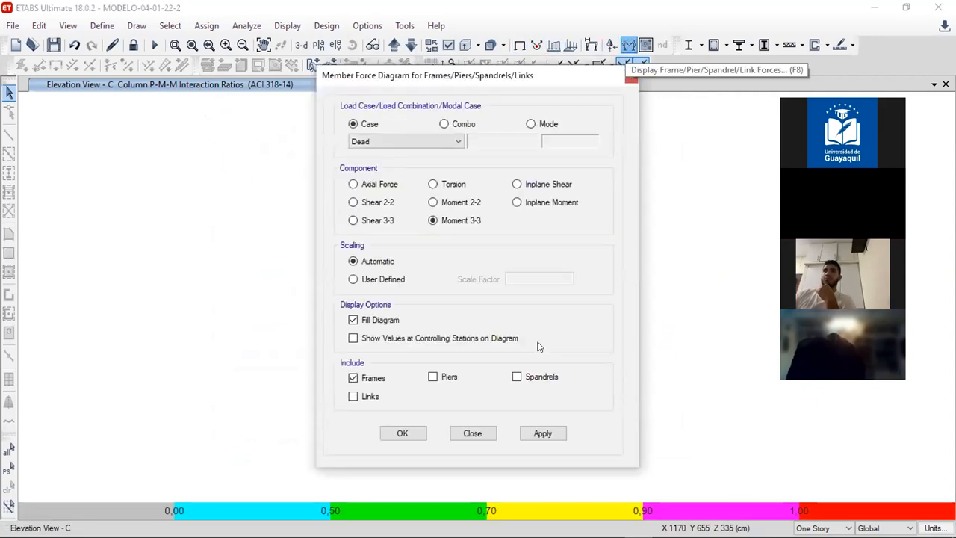
{"action": "left_click", "coordinate": [543, 433]}
{"action": "left_click", "coordinate": [472, 433]}
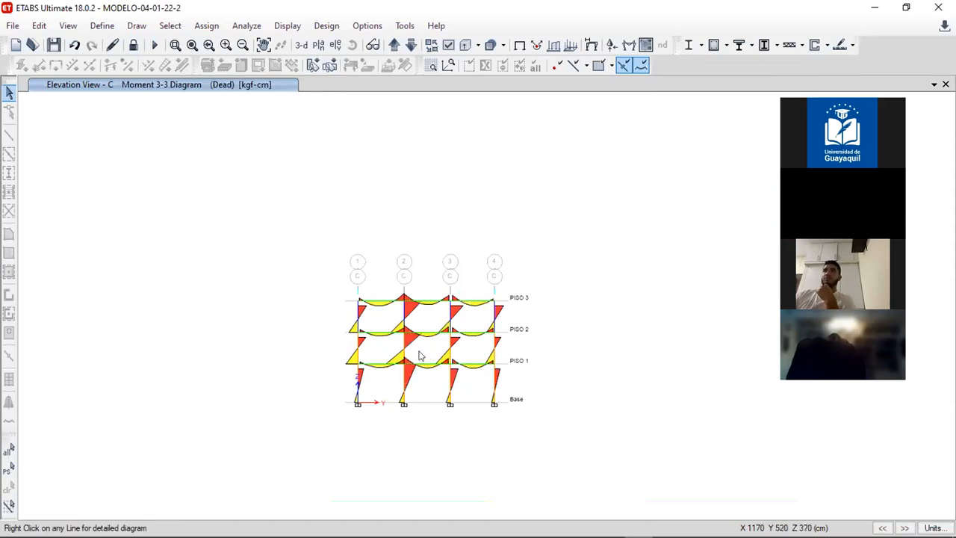
Inspect the detailed shear and moment diagrams of the grid 2 column at PISO 2
{"action": "right_click", "coordinate": [404, 350]}
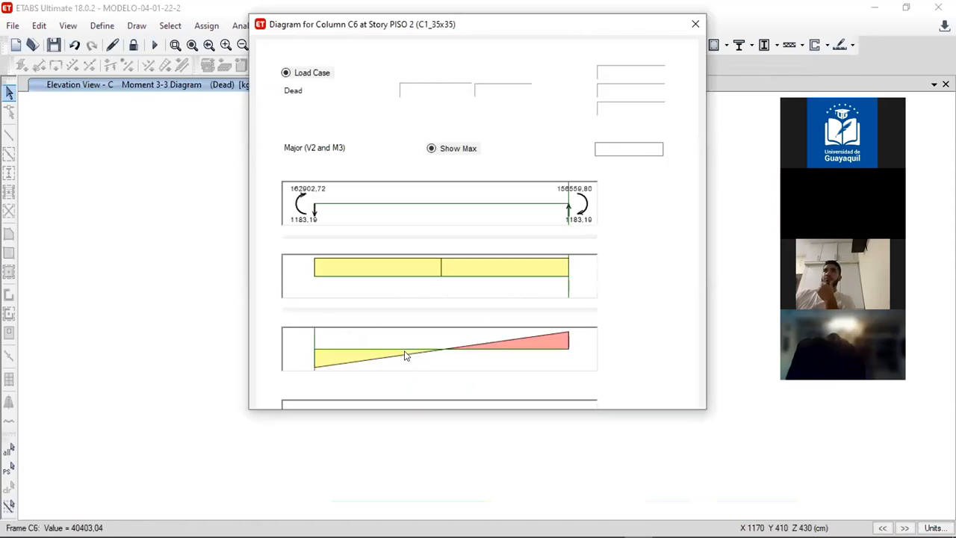
{"action": "left_click_drag", "start_coordinate": [473, 27], "coordinate": [390, 130]}
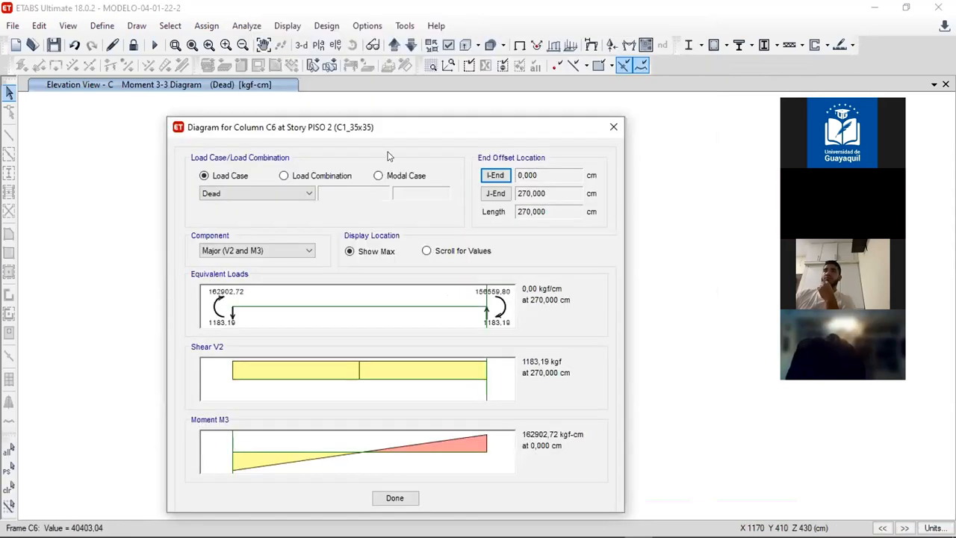
{"action": "left_click", "coordinate": [396, 499]}
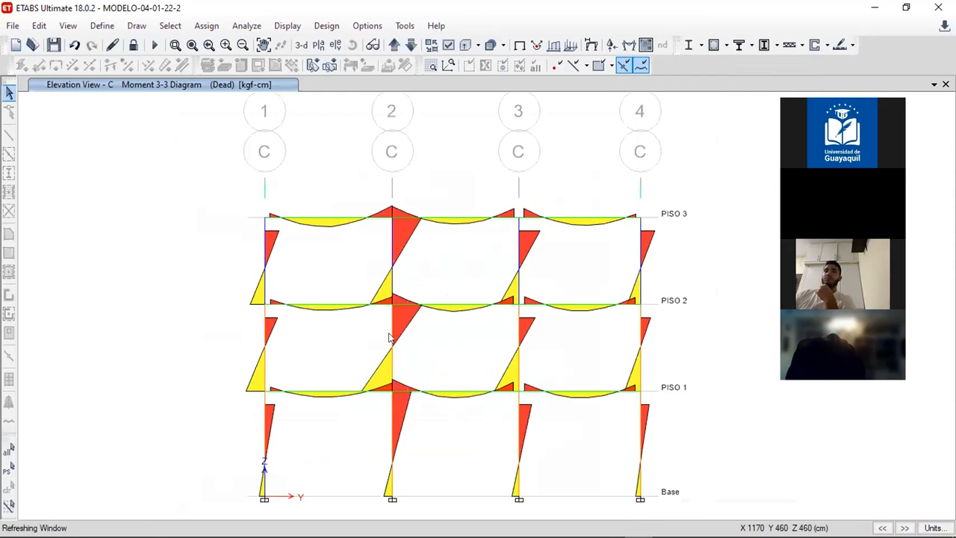
{"action": "right_click", "coordinate": [391, 326]}
{"action": "left_click_drag", "start_coordinate": [423, 277], "coordinate": [330, 276]}
{"action": "left_click", "coordinate": [405, 278]}
{"action": "left_click", "coordinate": [476, 393]}
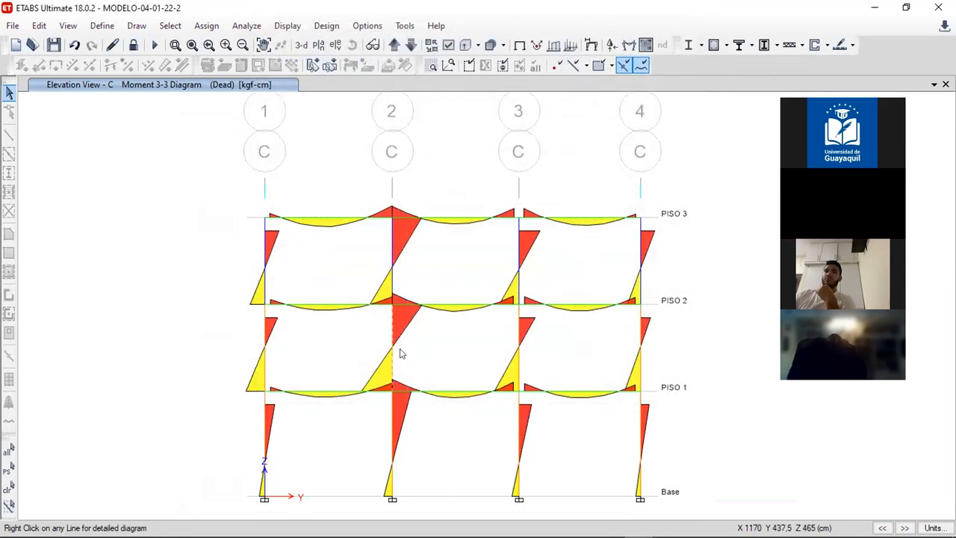
Display the (6/5) Beam/Column Capacity Ratios design output on elevation C and examine the column ratios
{"action": "left_click", "coordinate": [327, 25]}
{"action": "mouse_move", "coordinate": [449, 62]}
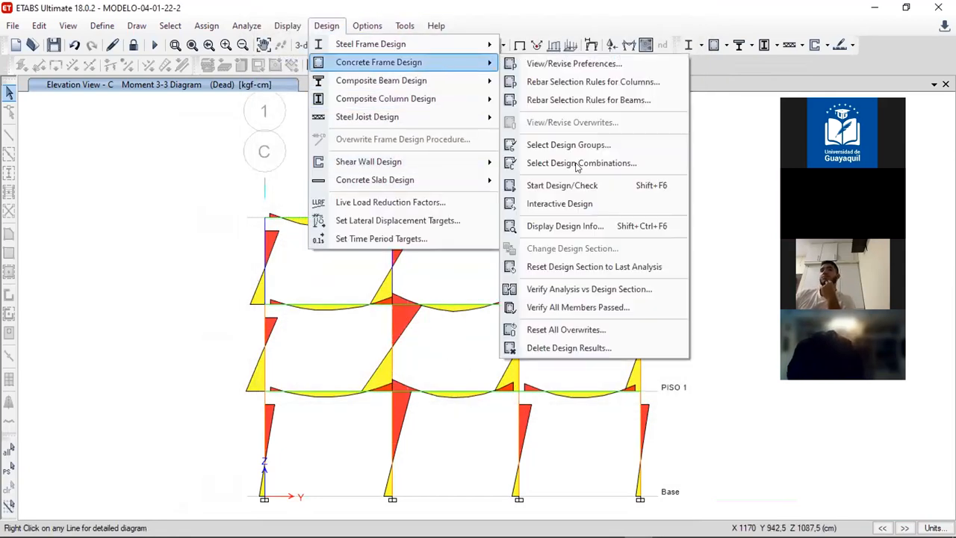
{"action": "left_click", "coordinate": [565, 225]}
{"action": "left_click", "coordinate": [480, 247]}
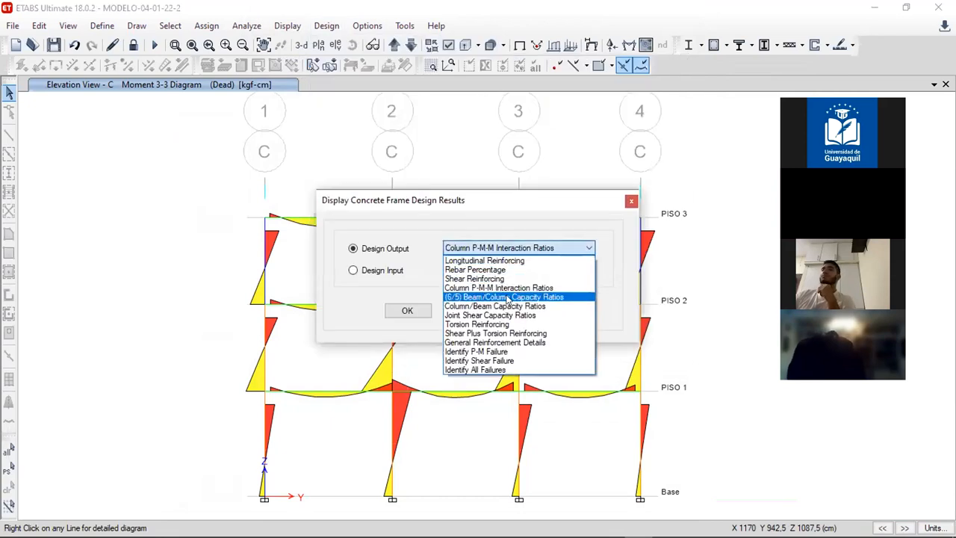
{"action": "left_click", "coordinate": [511, 297]}
{"action": "left_click", "coordinate": [551, 309]}
{"action": "left_click", "coordinate": [493, 311]}
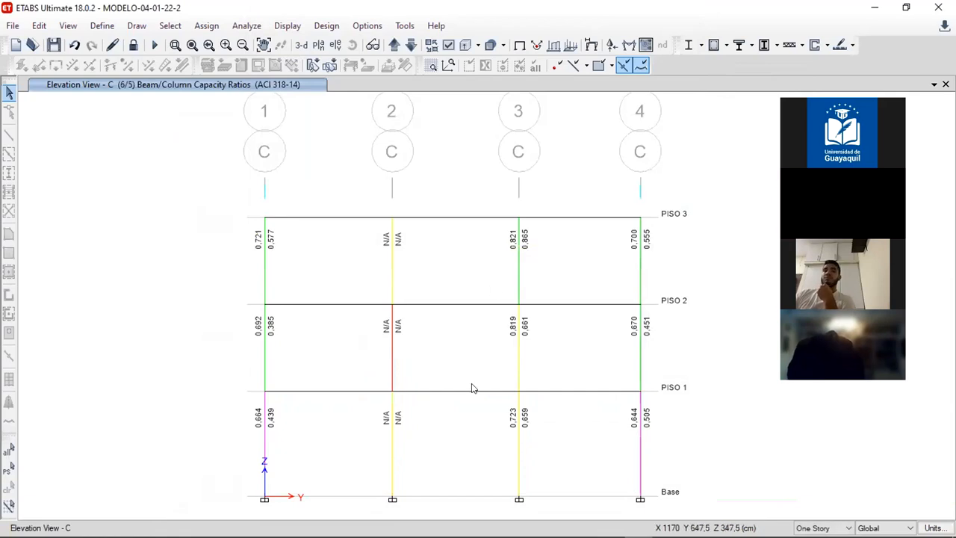
{"action": "middle_click_drag", "start_coordinate": [472, 387], "coordinate": [465, 284]}
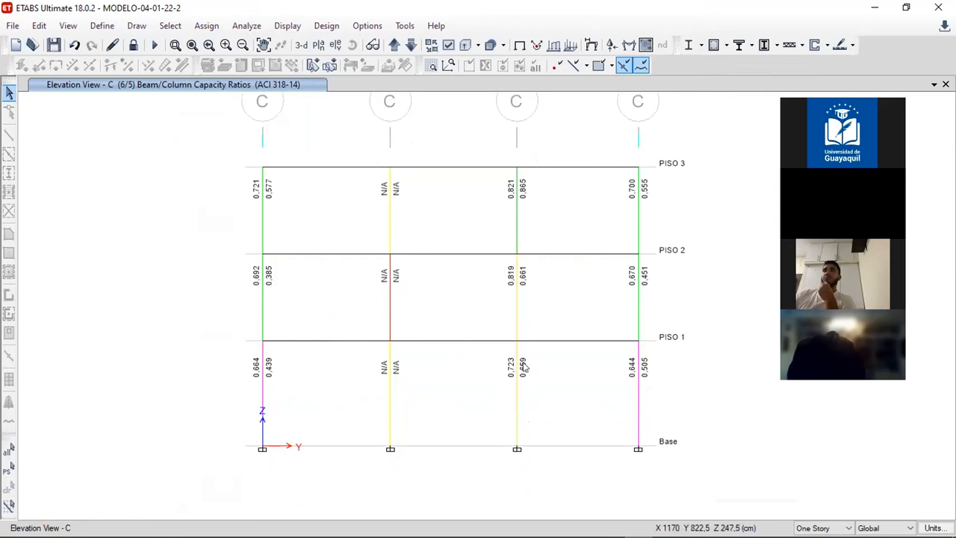
Switch to elevation 1 and review the design details of the grid B column at PISO 2, including joint shear and beam/column capacity
{"action": "left_click", "coordinate": [395, 47]}
{"action": "mouse_move", "coordinate": [464, 313]}
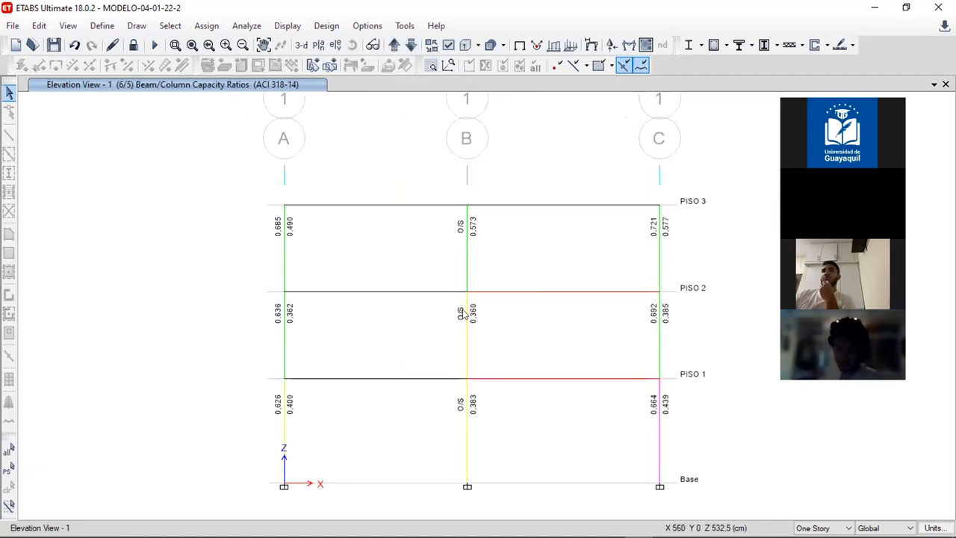
{"action": "right_click", "coordinate": [464, 312]}
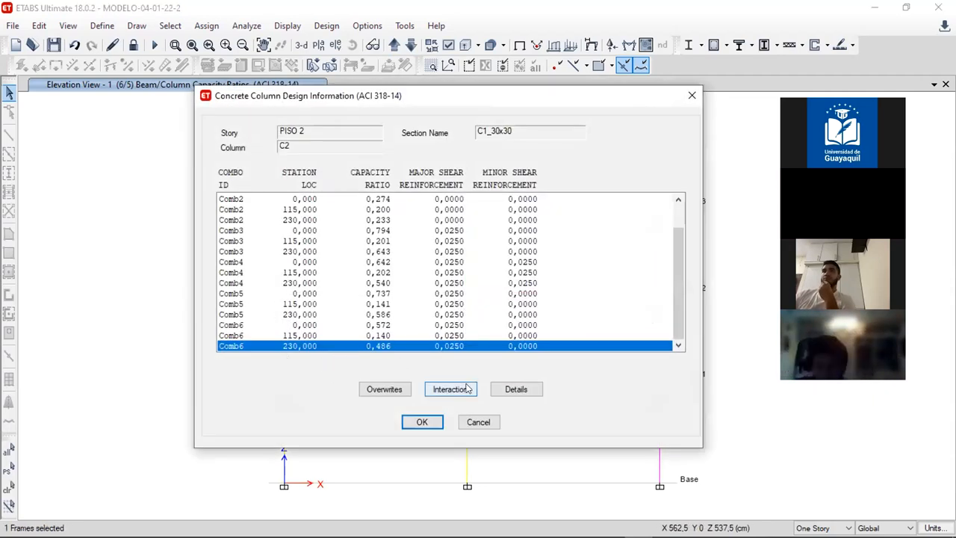
{"action": "left_click", "coordinate": [533, 392]}
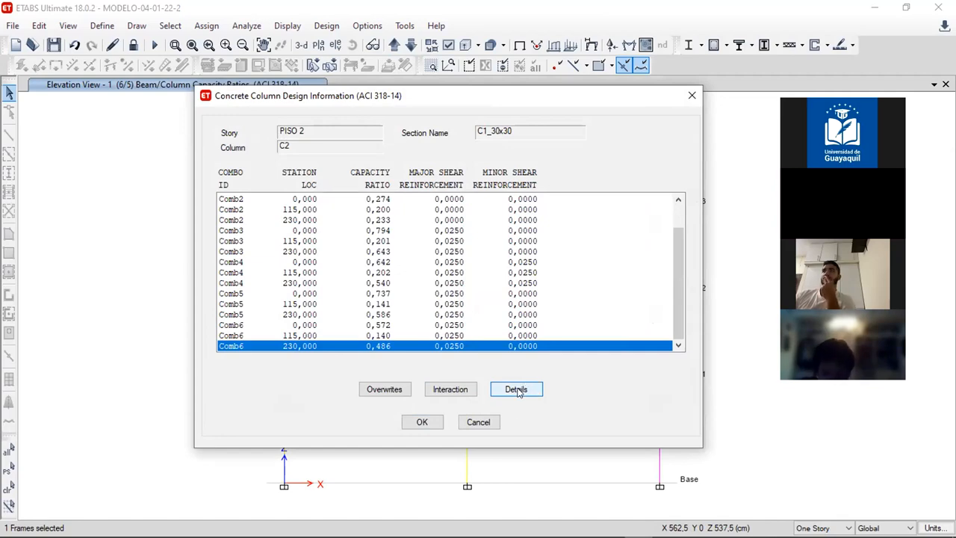
{"action": "scroll", "coordinate": [473, 377], "scroll_direction": "down", "scroll_amount": 3}
{"action": "scroll", "coordinate": [473, 378], "scroll_direction": "down", "scroll_amount": 10}
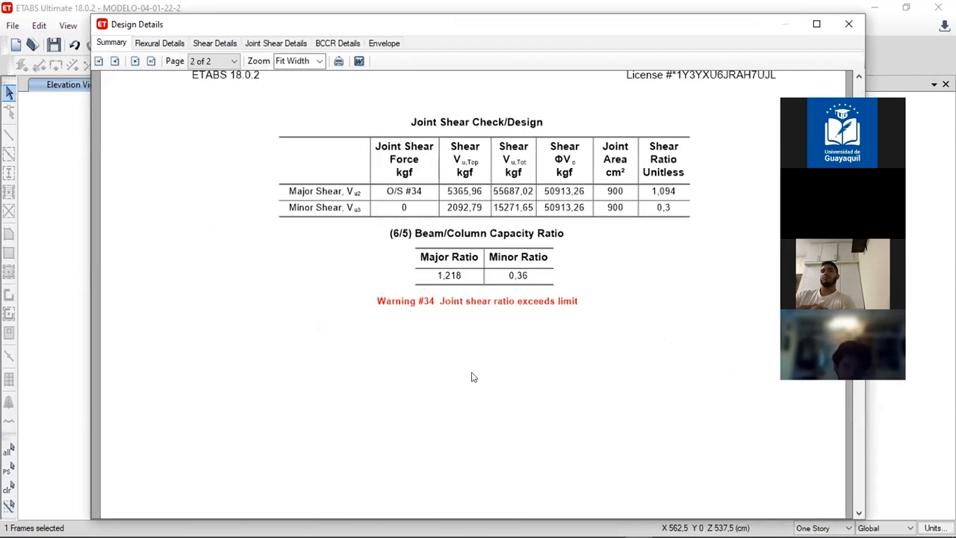
{"action": "scroll", "coordinate": [472, 377], "scroll_direction": "up", "scroll_amount": 1}
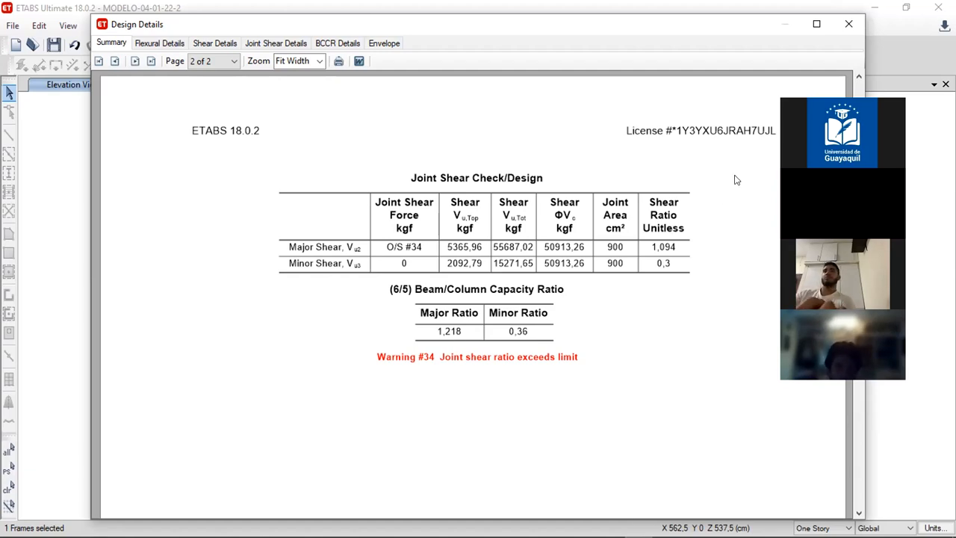
{"action": "left_click", "coordinate": [849, 24]}
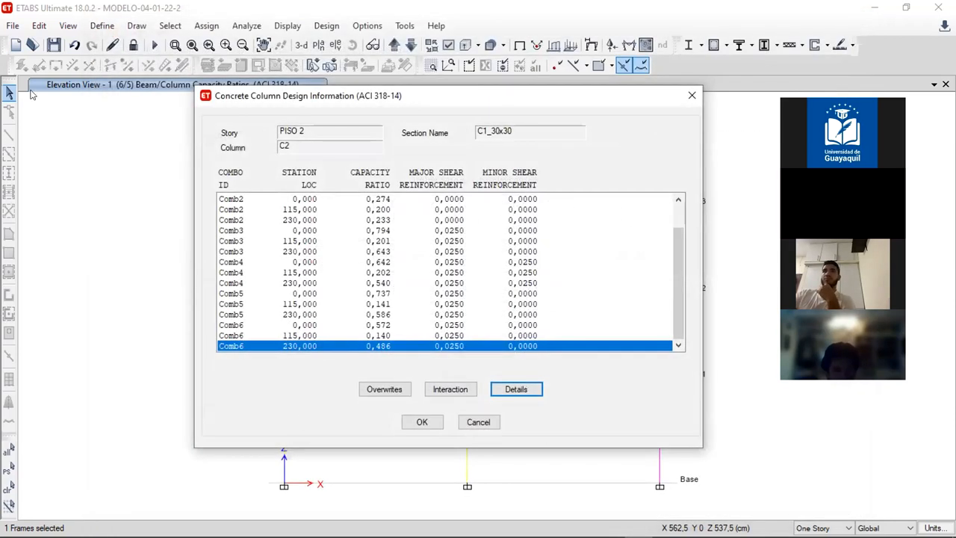
{"action": "left_click", "coordinate": [469, 422]}
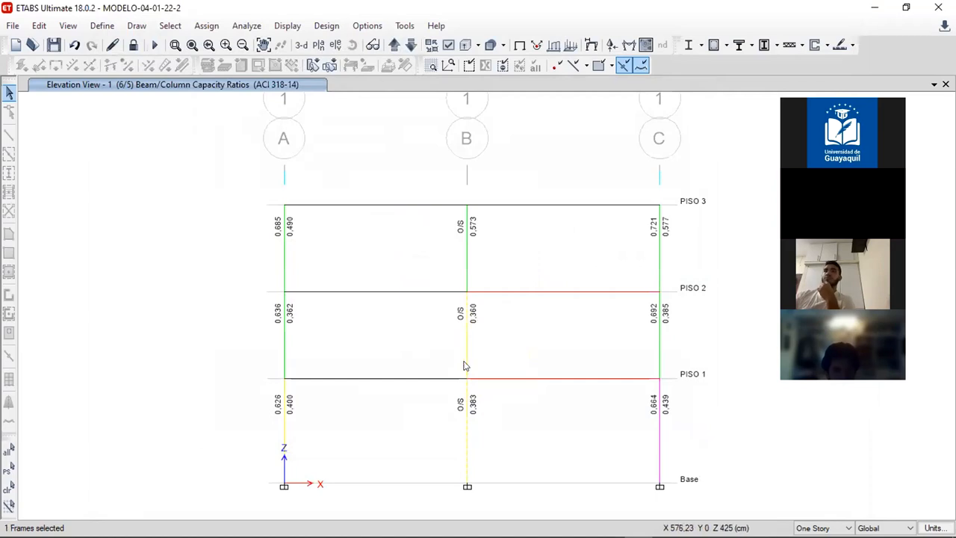
Clear the capacity ratios from elevation 1 and restore the plain model view
{"action": "left_click", "coordinate": [466, 409]}
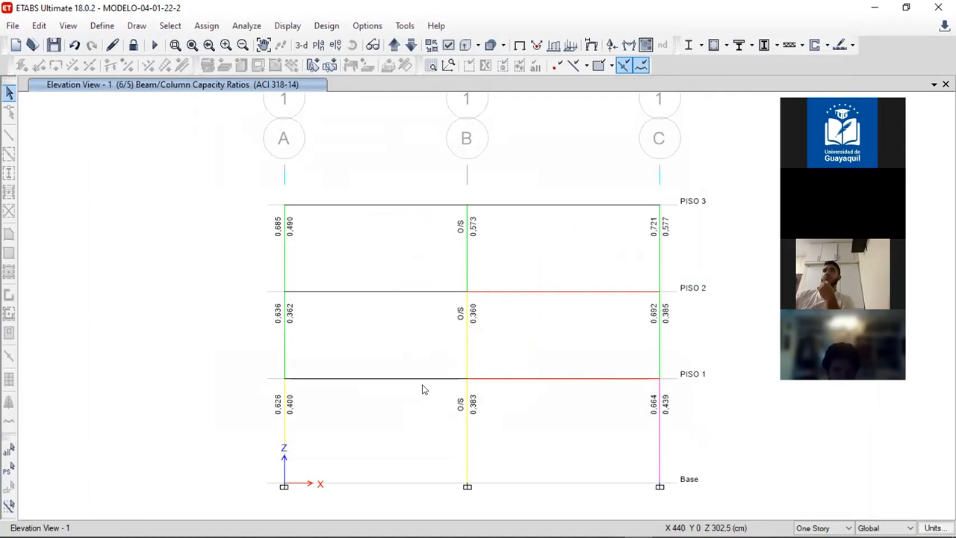
{"action": "left_click", "coordinate": [467, 390]}
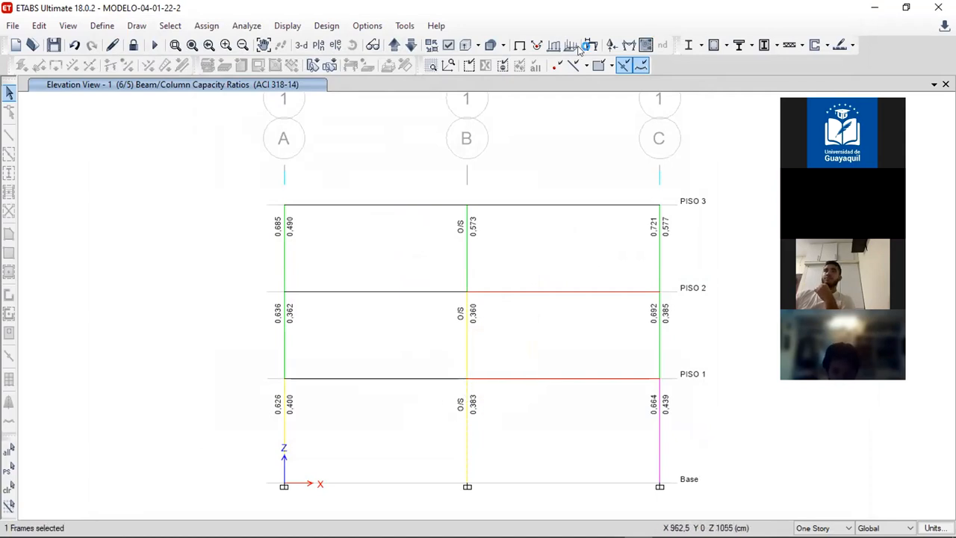
{"action": "left_click", "coordinate": [493, 46]}
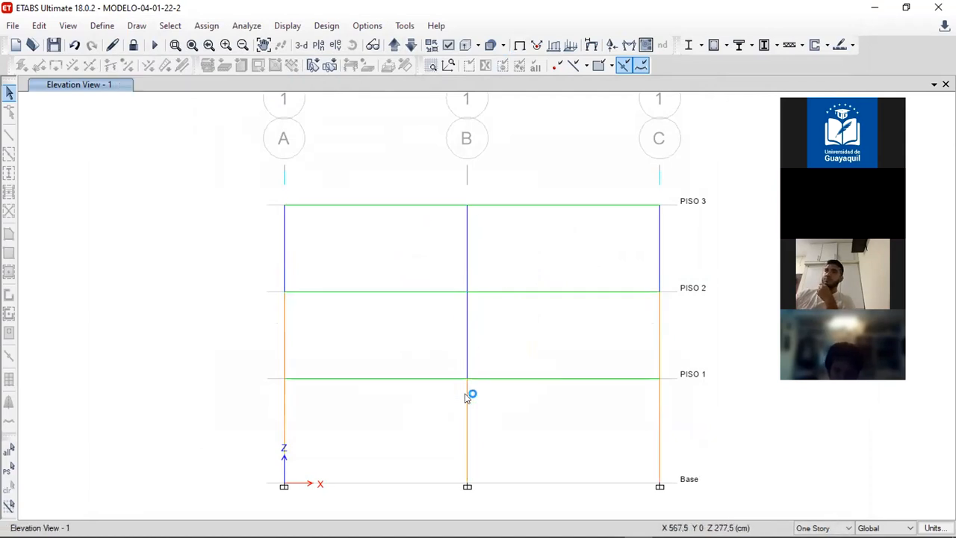
Enable the Sections option for frame assignments in the view options of elevation 1
{"action": "left_click", "coordinate": [448, 44]}
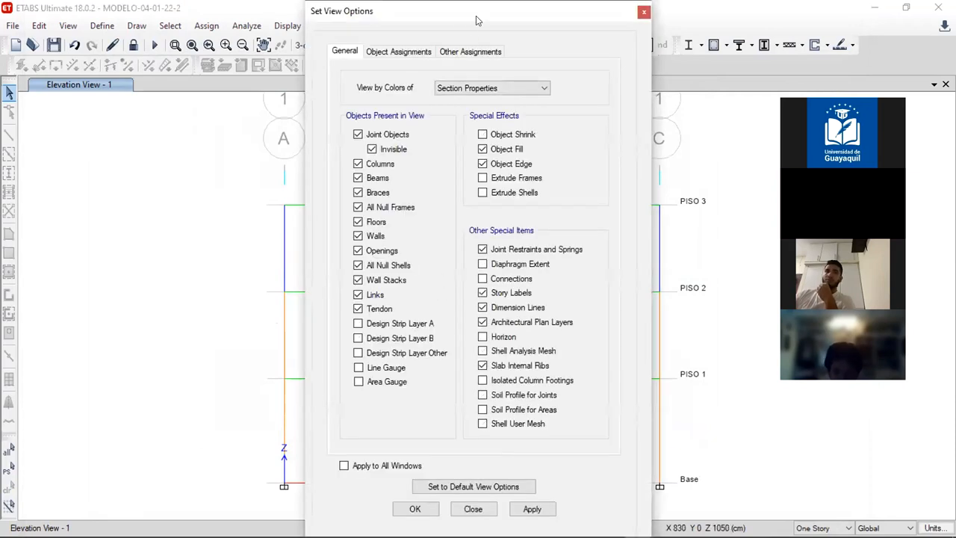
{"action": "left_click_drag", "start_coordinate": [466, 28], "coordinate": [345, 115]}
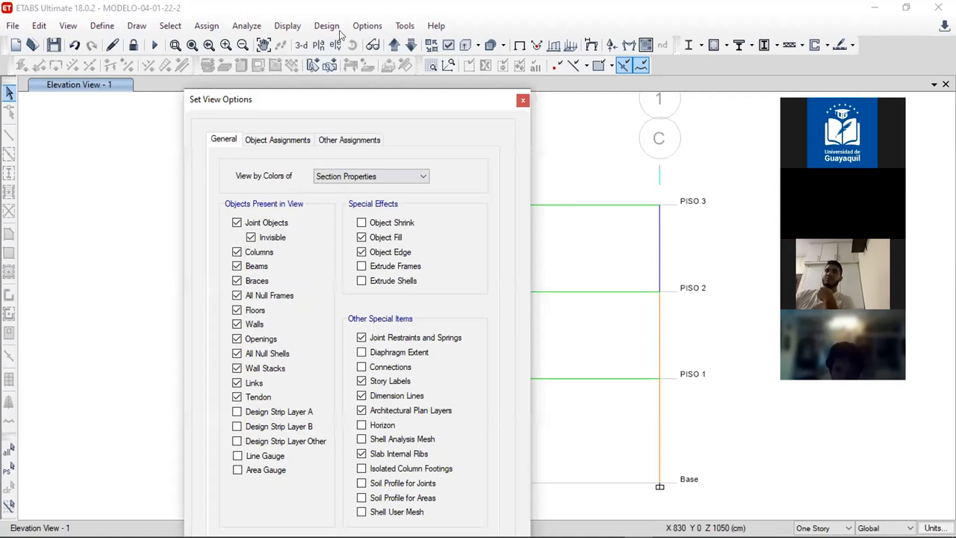
{"action": "left_click", "coordinate": [361, 237]}
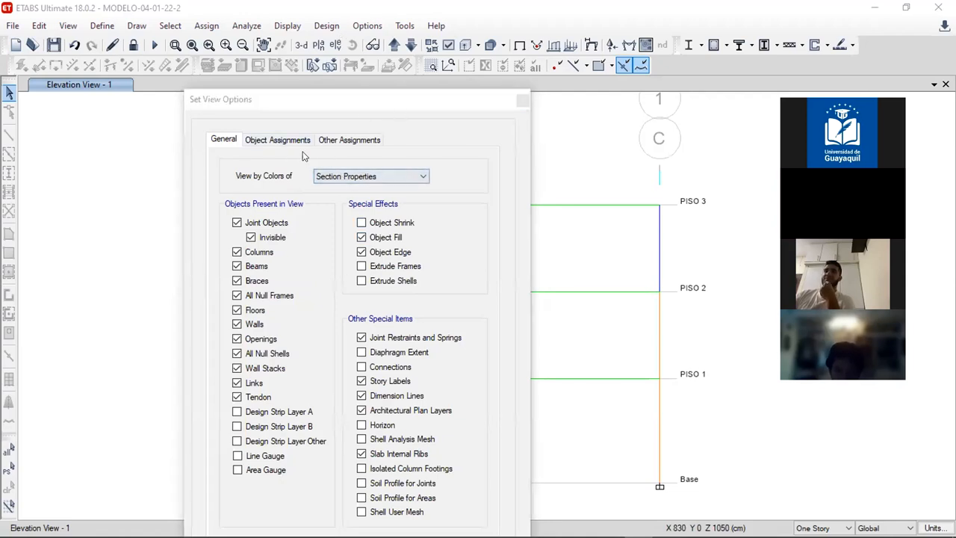
{"action": "left_click", "coordinate": [277, 139]}
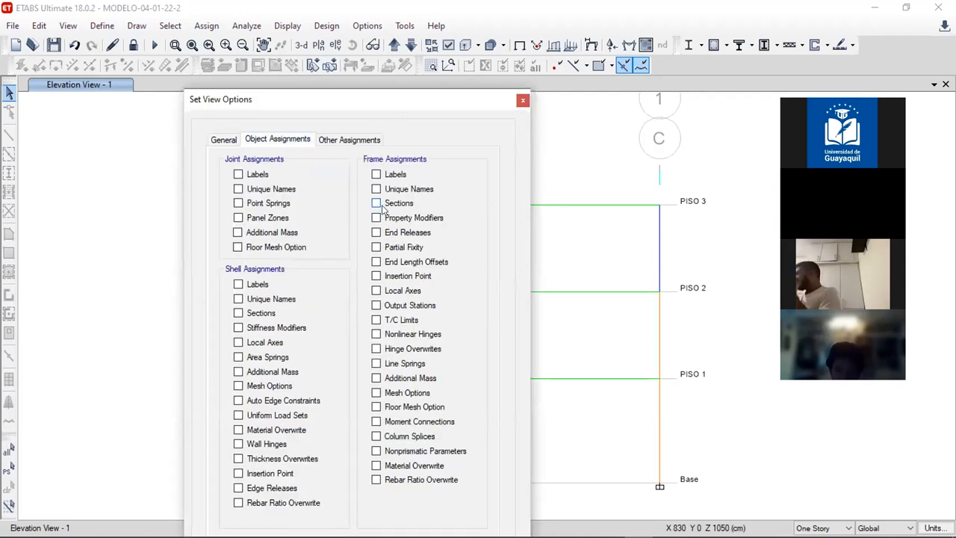
{"action": "left_click_drag", "start_coordinate": [432, 108], "coordinate": [394, 64]}
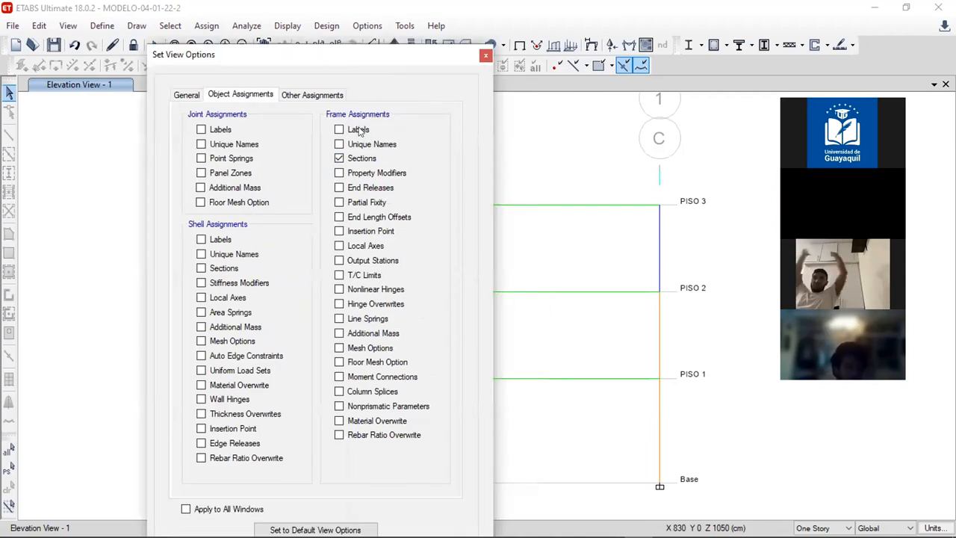
{"action": "left_click_drag", "start_coordinate": [314, 55], "coordinate": [249, 12]}
{"action": "left_click", "coordinate": [249, 510]}
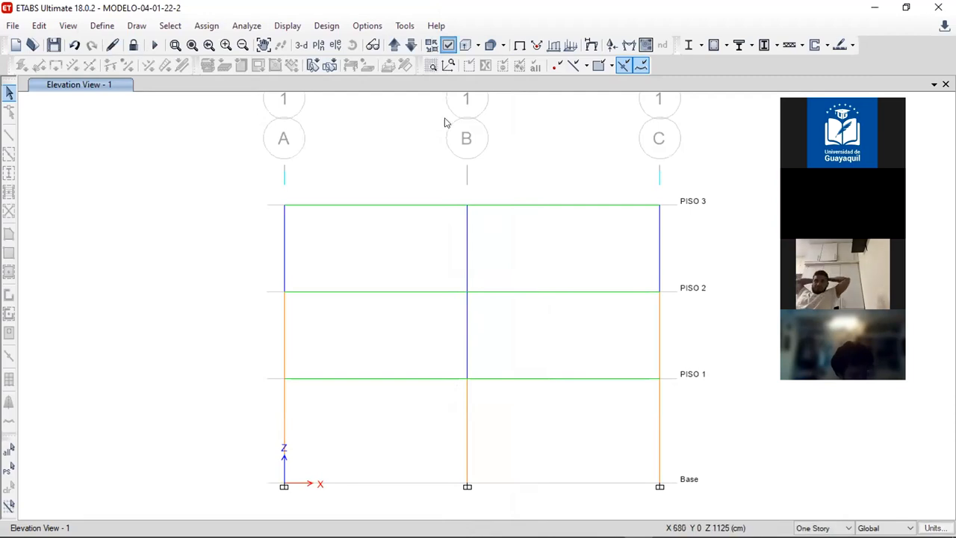
Apply the frame section labels to elevation 1 and check the section of the grid B column at PISO 2
{"action": "key", "text": "ctrl+w"}
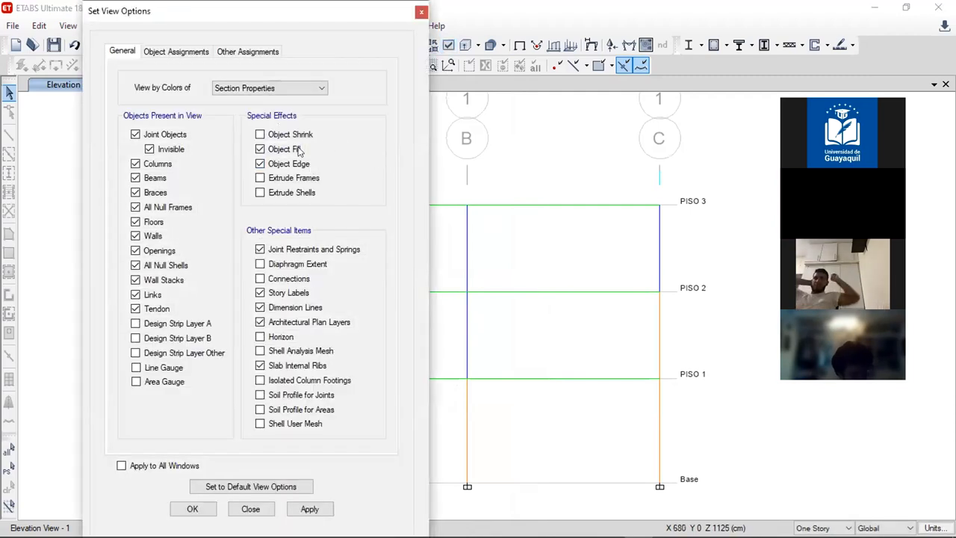
{"action": "left_click", "coordinate": [176, 51]}
{"action": "left_click", "coordinate": [309, 509]}
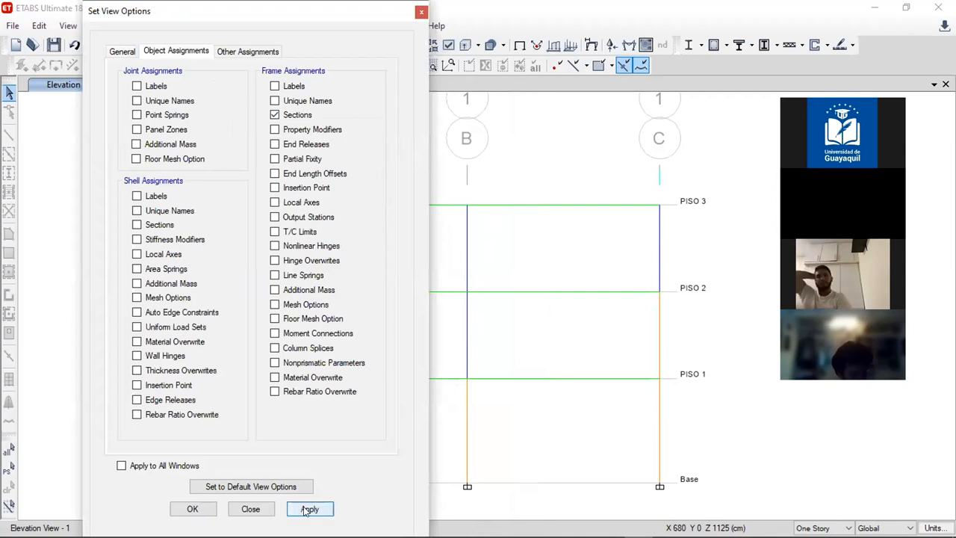
{"action": "left_click", "coordinate": [250, 509]}
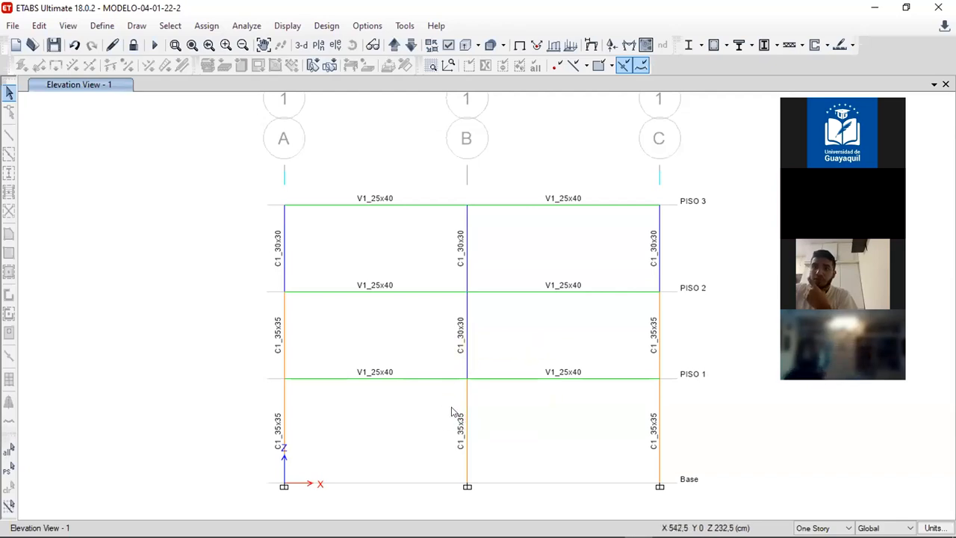
{"action": "left_click", "coordinate": [464, 353]}
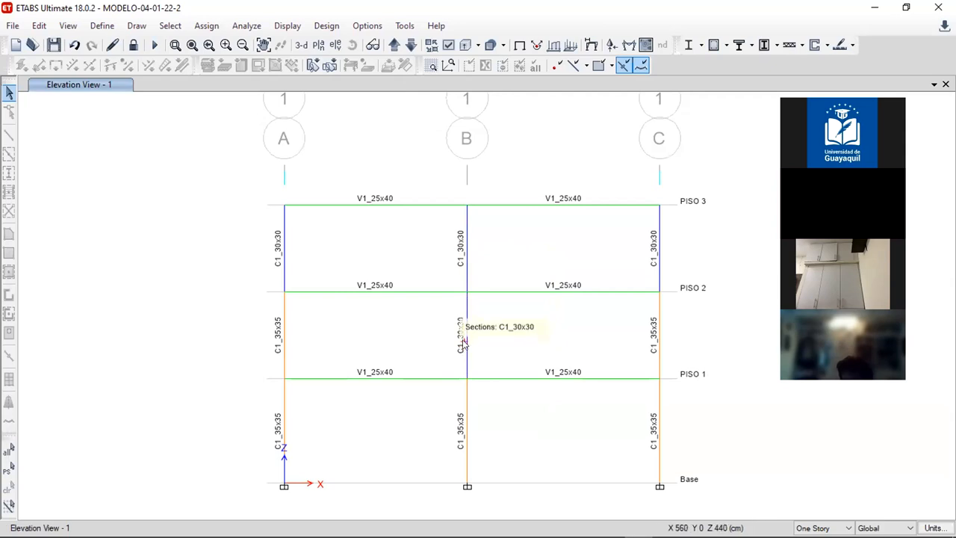
Display the Joint Shear Capacity Ratios on elevation 1 and review them through elevations 2, 3 and 4
{"action": "left_click", "coordinate": [725, 45]}
{"action": "left_click", "coordinate": [737, 222]}
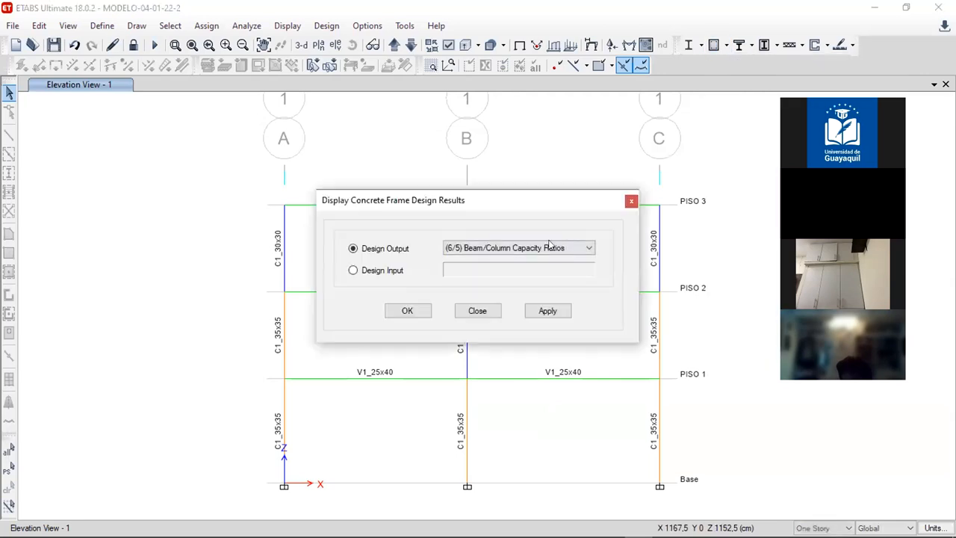
{"action": "left_click", "coordinate": [549, 247]}
{"action": "left_click", "coordinate": [523, 312]}
{"action": "left_click", "coordinate": [553, 311]}
{"action": "left_click", "coordinate": [490, 314]}
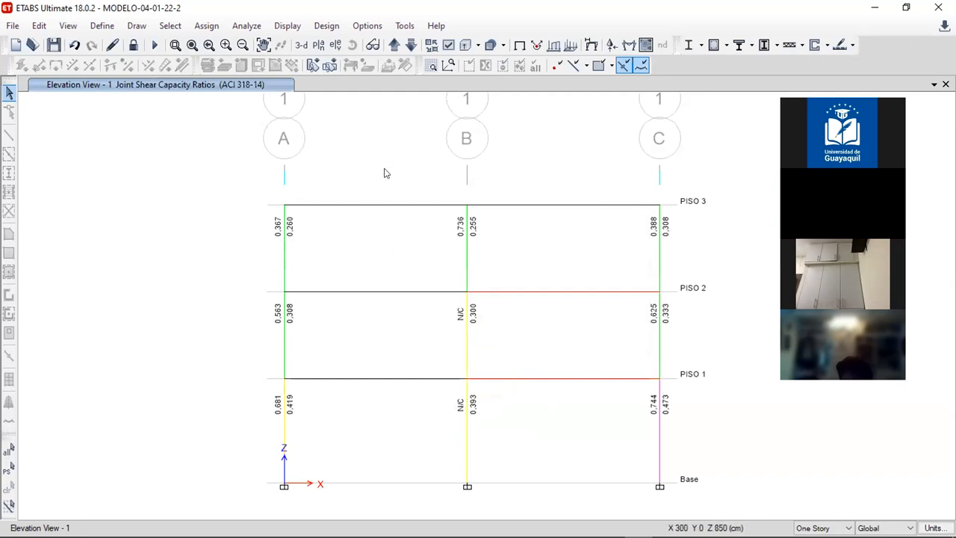
{"action": "left_click", "coordinate": [394, 45]}
{"action": "left_click", "coordinate": [394, 44]}
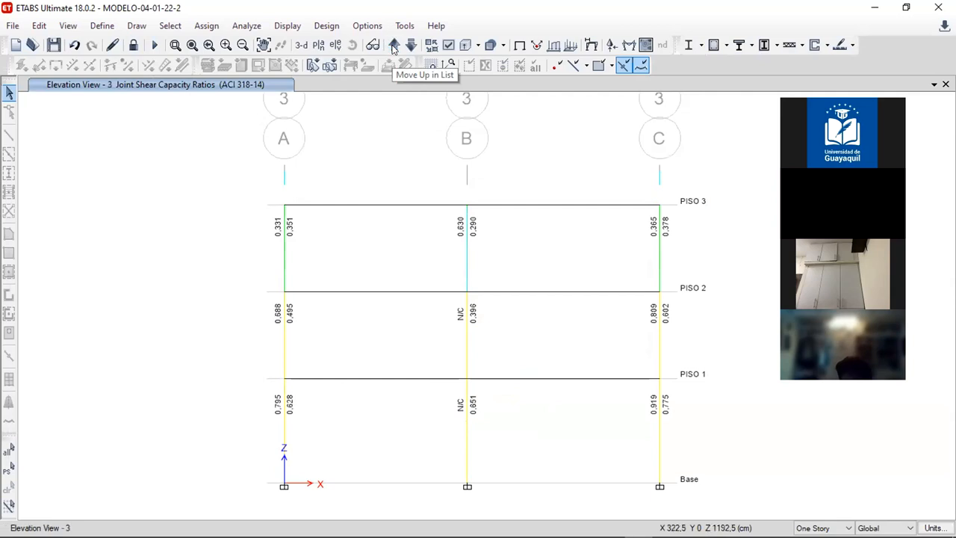
{"action": "left_click", "coordinate": [394, 45]}
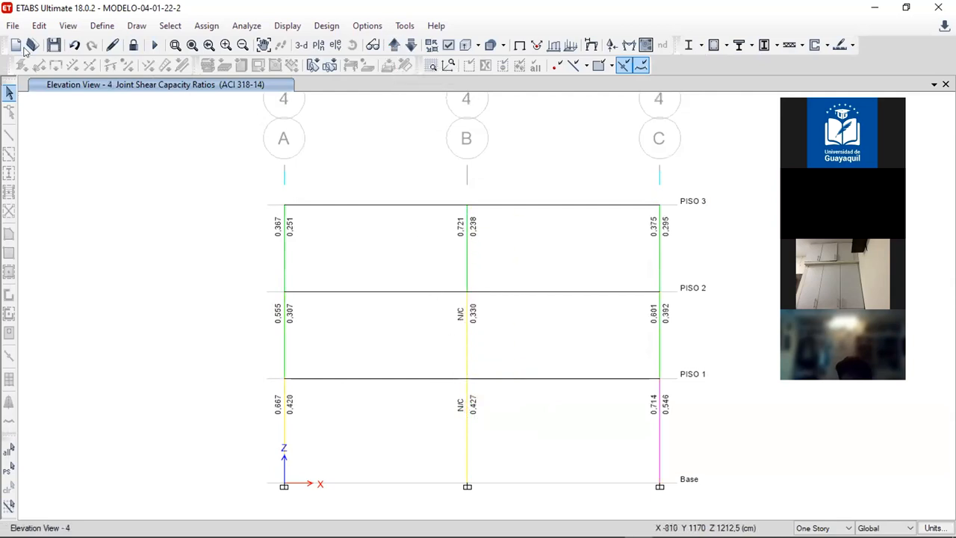
Save the changes to MODELO-04-01-22-2 and browse to the TRABAJO 2022 folder in Documentos to open another model
{"action": "left_click", "coordinate": [31, 44]}
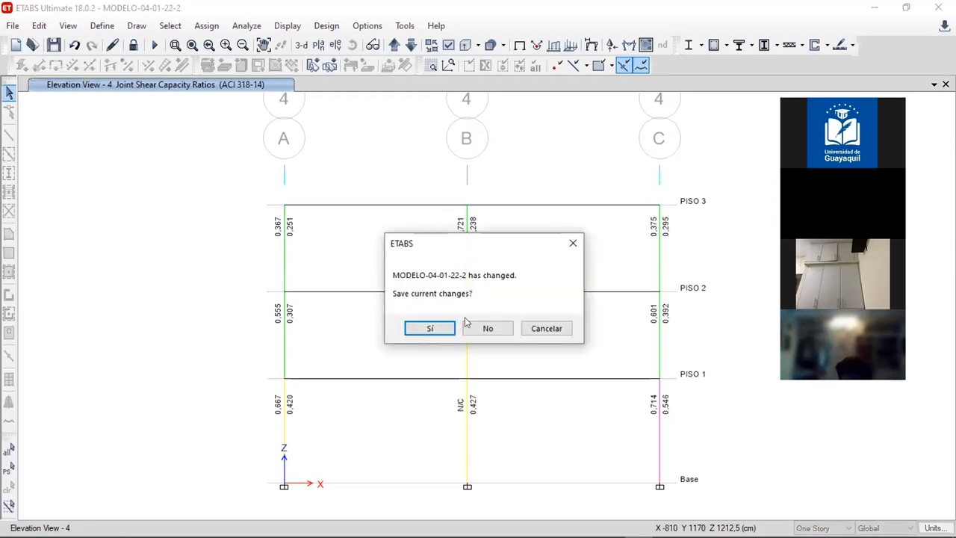
{"action": "left_click", "coordinate": [441, 329]}
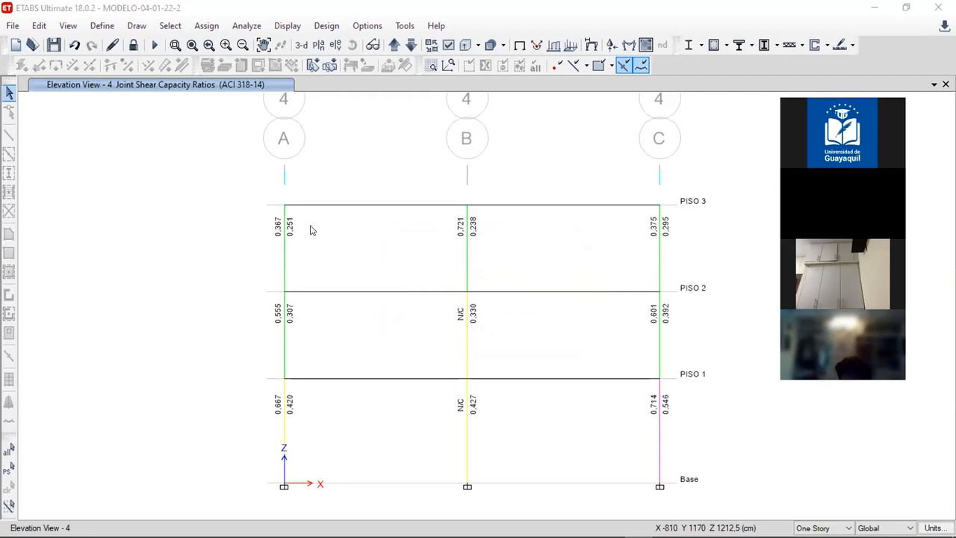
{"action": "left_click", "coordinate": [236, 51]}
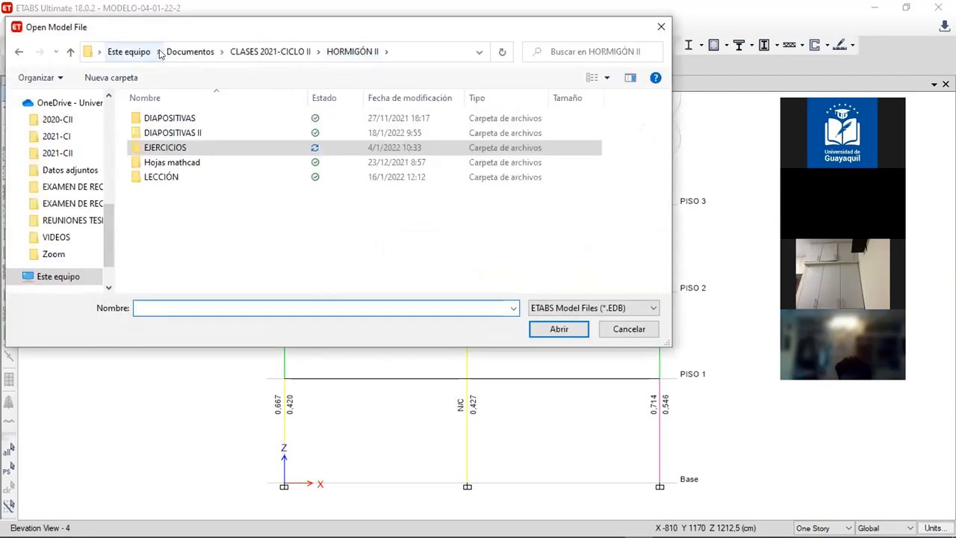
{"action": "left_click", "coordinate": [201, 52]}
{"action": "scroll", "coordinate": [204, 241], "scroll_direction": "down", "scroll_amount": 1}
{"action": "scroll", "coordinate": [204, 242], "scroll_direction": "down", "scroll_amount": 20}
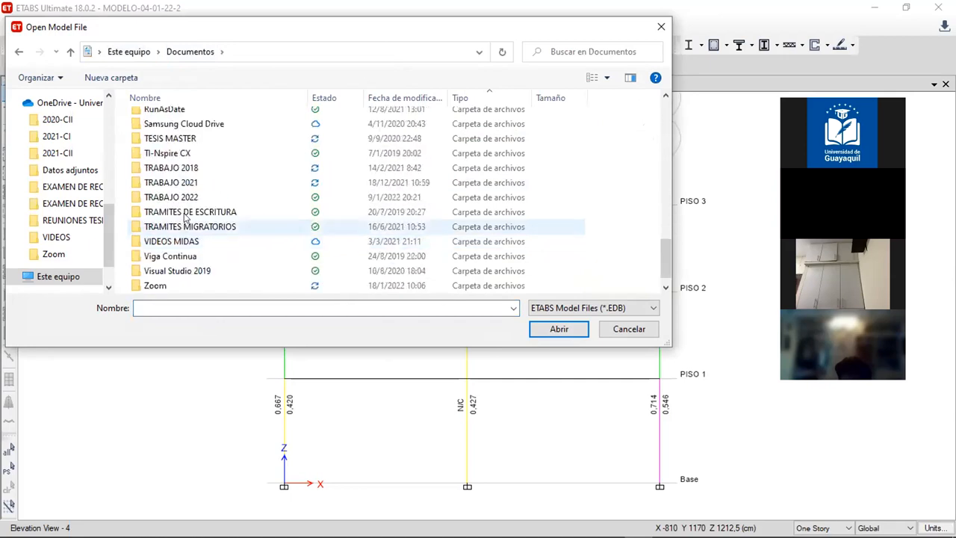
{"action": "double_click", "coordinate": [188, 197]}
Open MODELO-08-01-22.EDB from the CASA GALAPAGOS project folder
{"action": "left_click", "coordinate": [187, 137]}
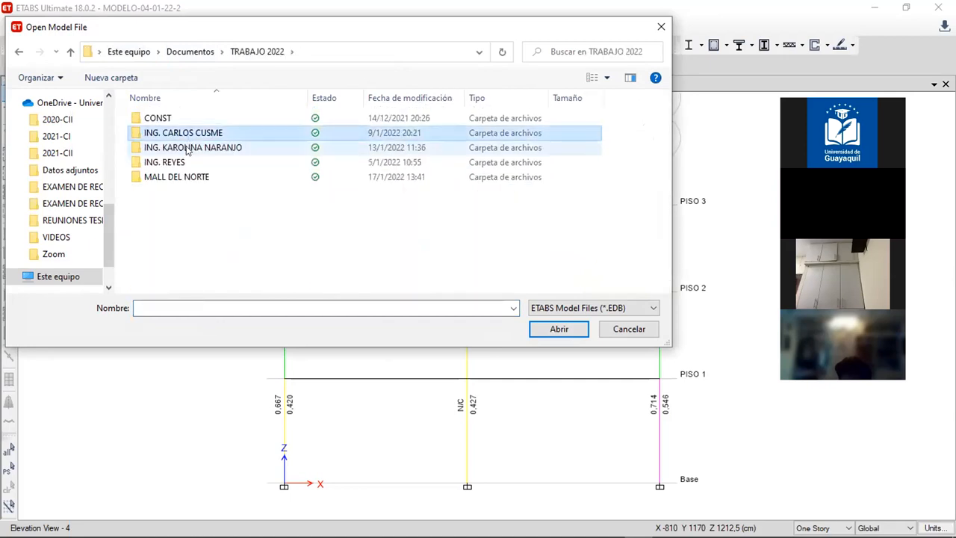
{"action": "left_click", "coordinate": [185, 150]}
{"action": "double_click", "coordinate": [180, 149]}
{"action": "double_click", "coordinate": [176, 133]}
{"action": "left_click", "coordinate": [188, 133]}
{"action": "left_click", "coordinate": [187, 118]}
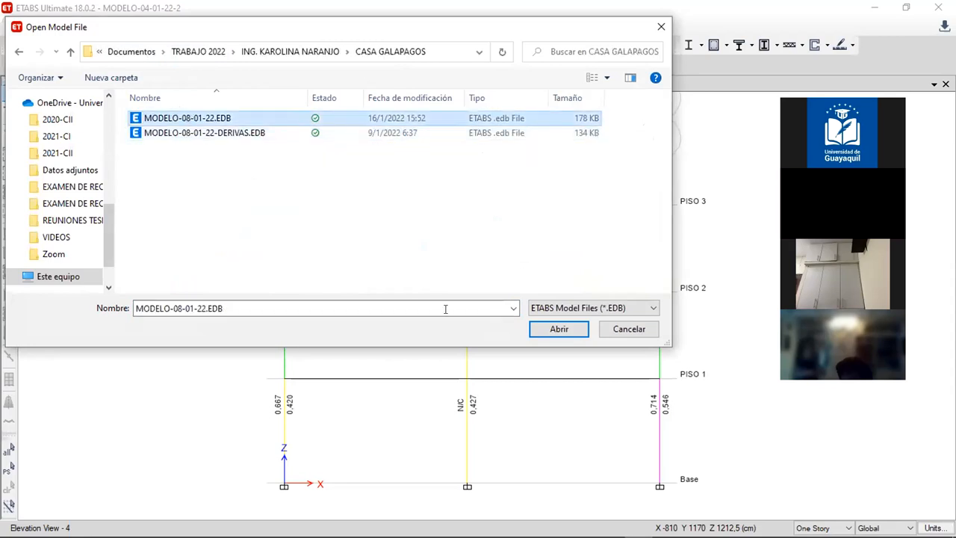
{"action": "left_click", "coordinate": [546, 332]}
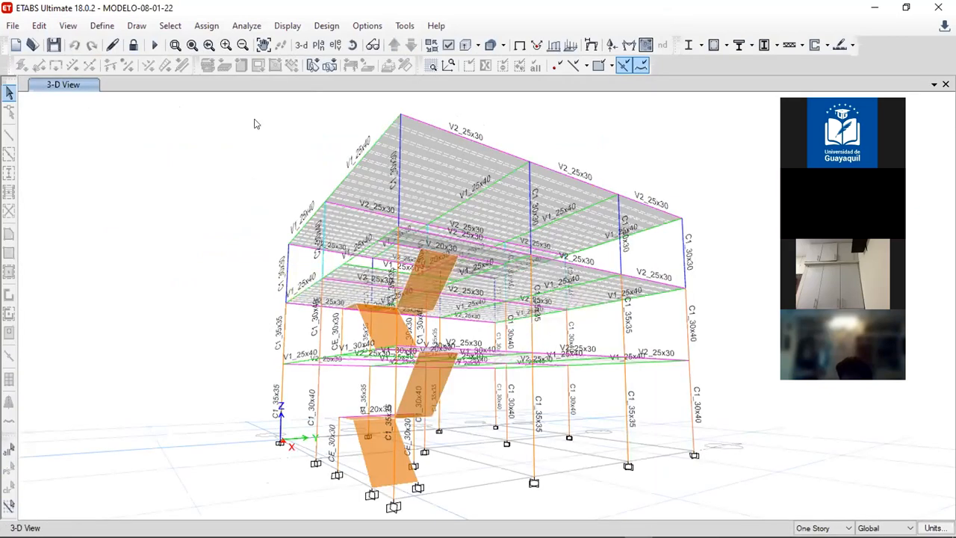
Switch to elevation A and check the assigned frame sections there and in elevations B and C
{"action": "left_click", "coordinate": [351, 44]}
{"action": "left_click_drag", "start_coordinate": [438, 209], "coordinate": [409, 163]}
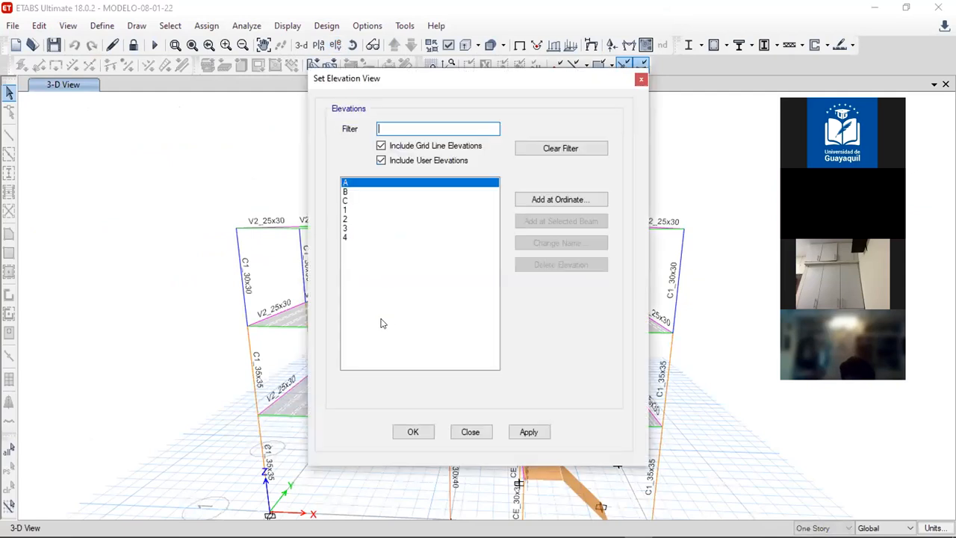
{"action": "left_click", "coordinate": [468, 432]}
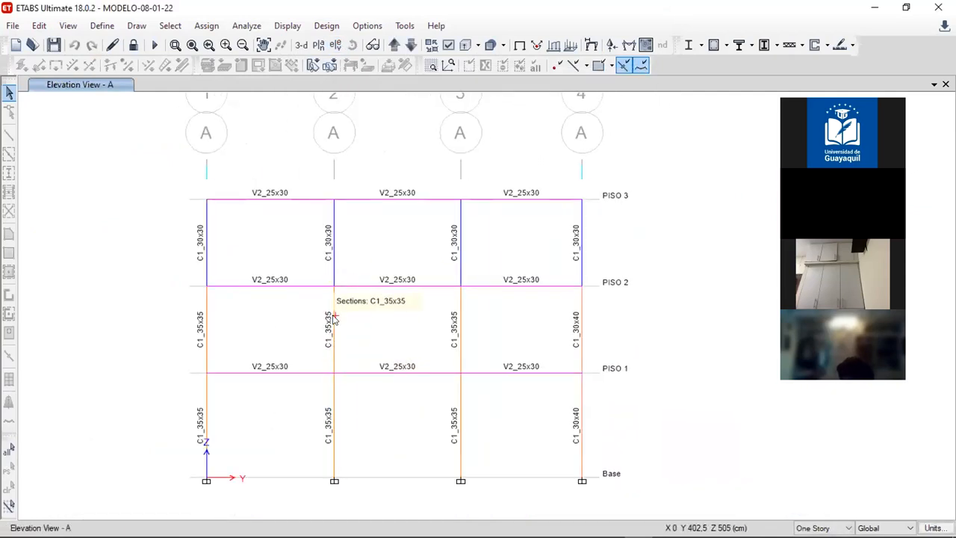
{"action": "left_click", "coordinate": [394, 46]}
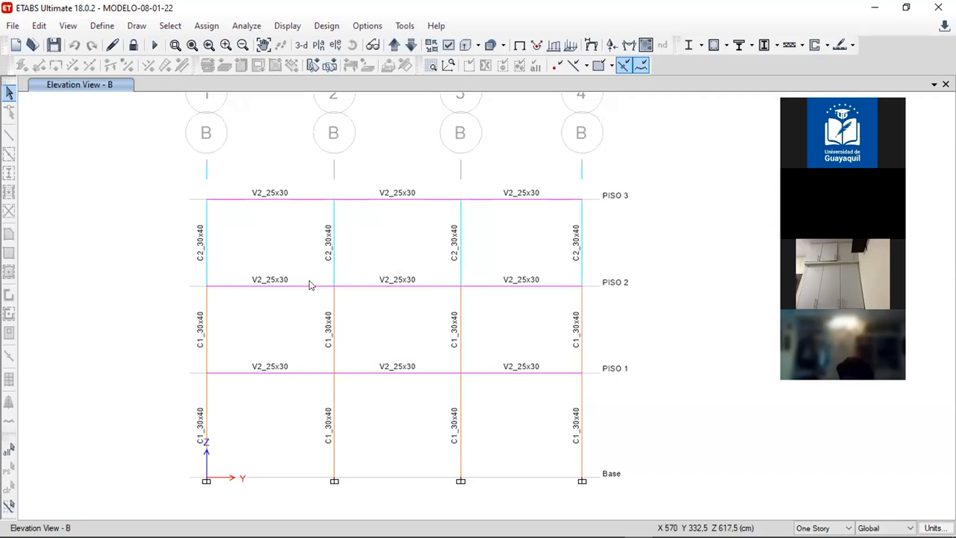
{"action": "left_click", "coordinate": [393, 46]}
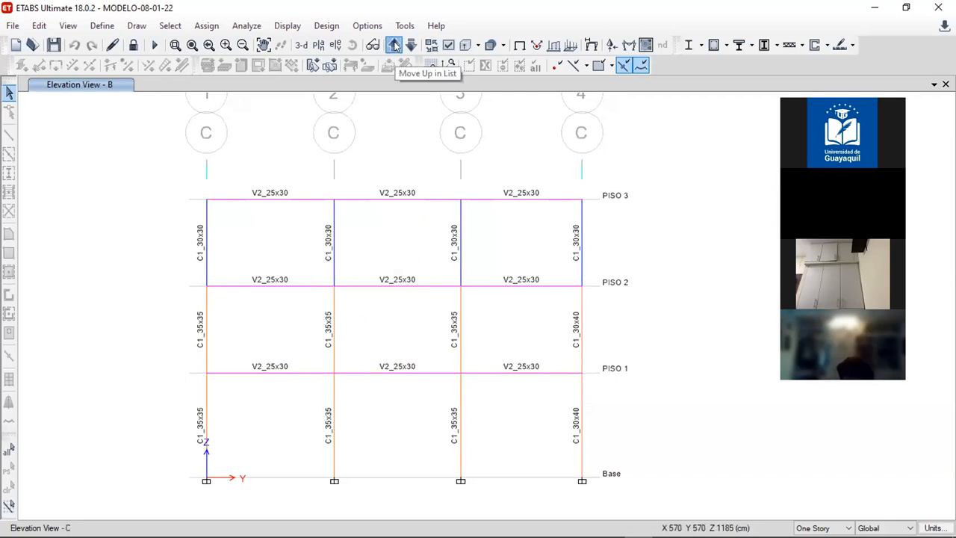
Display the Column P-M-M Interaction Ratios on elevation C and review them in elevations 1 and 2
{"action": "left_click", "coordinate": [726, 46]}
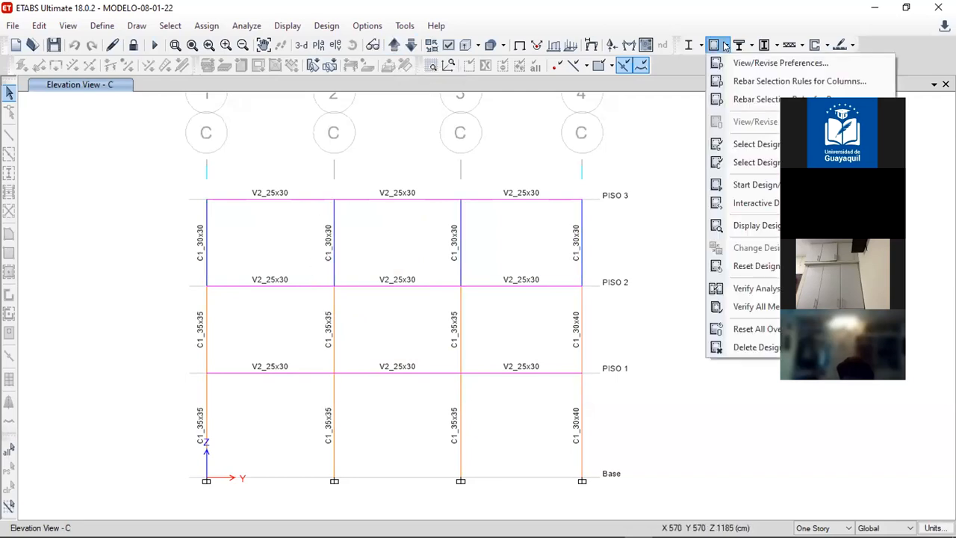
{"action": "left_click", "coordinate": [739, 222]}
{"action": "left_click", "coordinate": [543, 247]}
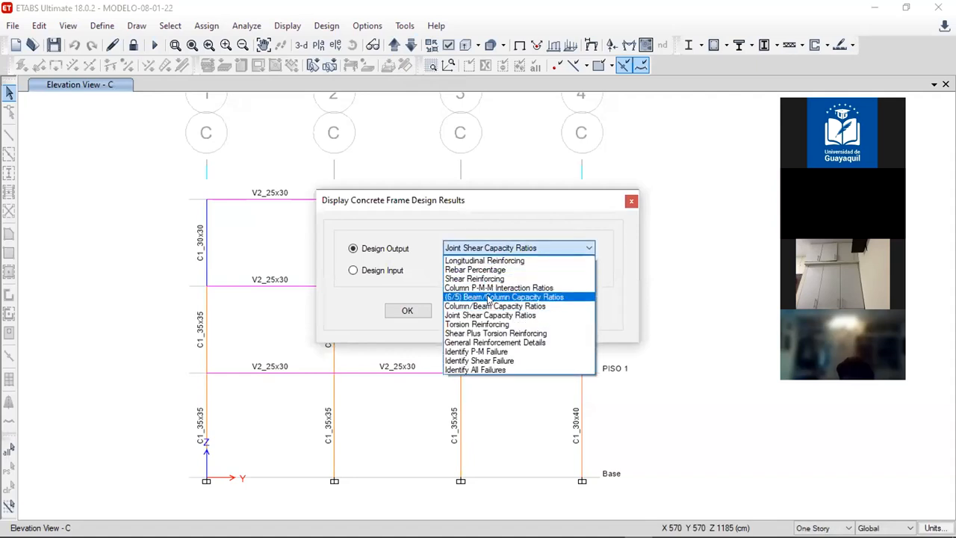
{"action": "left_click", "coordinate": [497, 300]}
{"action": "left_click", "coordinate": [499, 248]}
{"action": "left_click", "coordinate": [497, 289]}
{"action": "left_click", "coordinate": [544, 311]}
{"action": "left_click", "coordinate": [493, 312]}
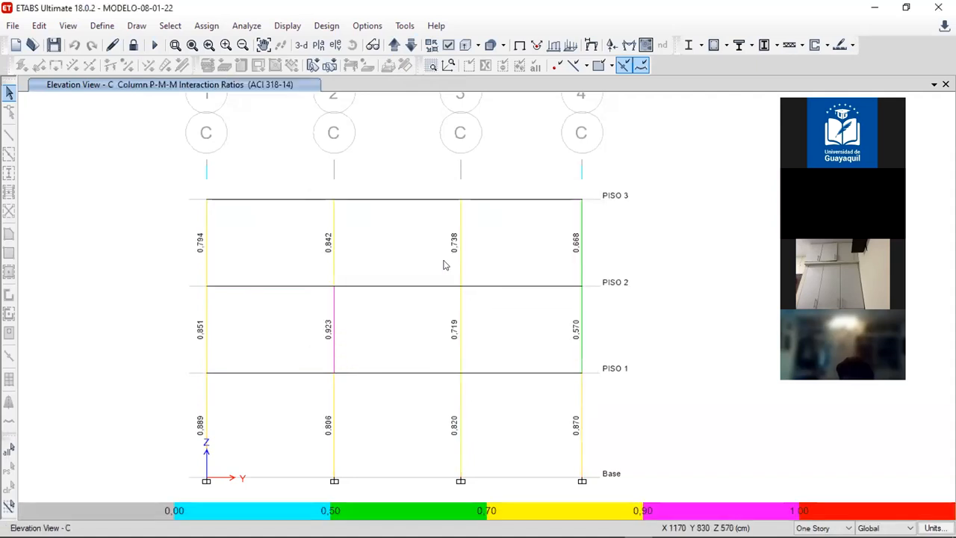
{"action": "left_click", "coordinate": [394, 45]}
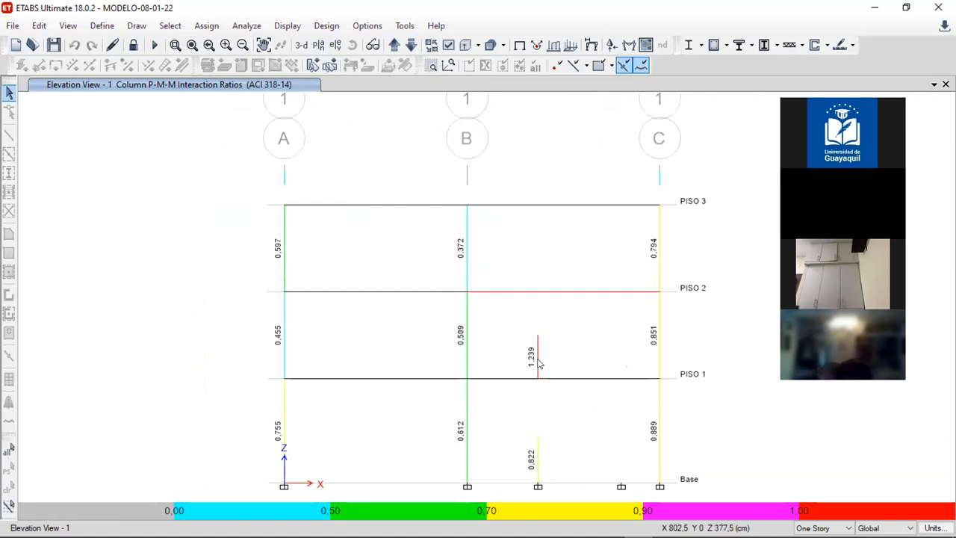
{"action": "left_click", "coordinate": [395, 46]}
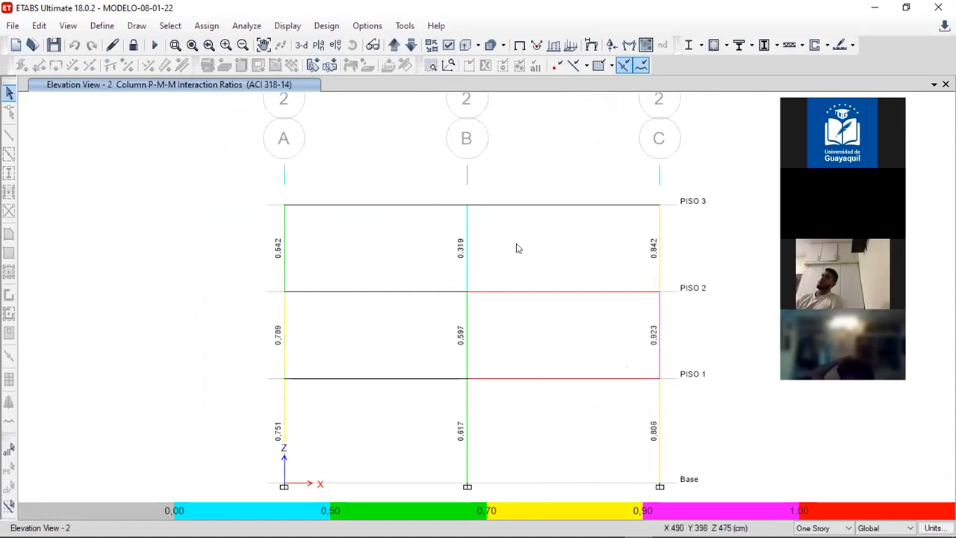
Display the (6/5) Beam/Column Capacity Ratios on elevation 2 and review them through elevations 3 and 4
{"action": "left_click", "coordinate": [725, 46]}
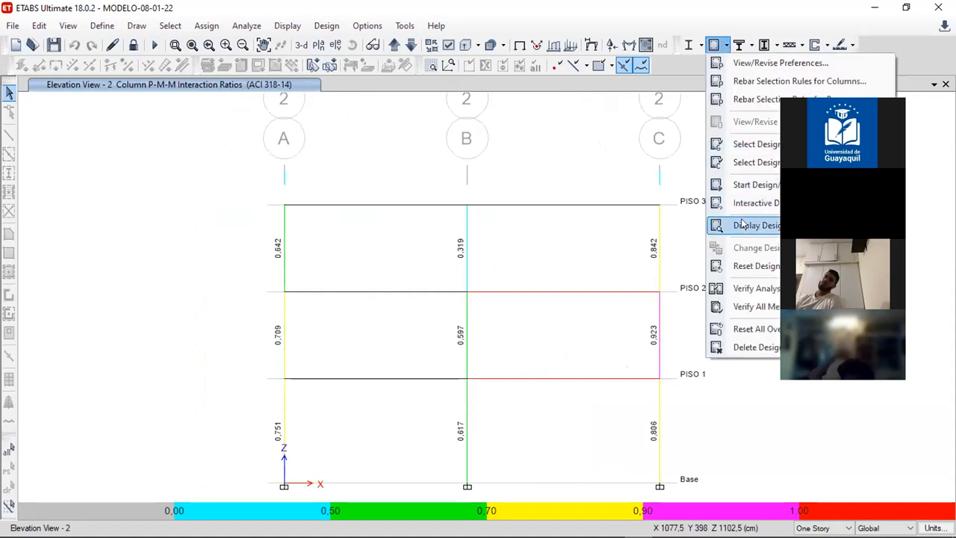
{"action": "left_click", "coordinate": [732, 224]}
{"action": "left_click", "coordinate": [515, 254]}
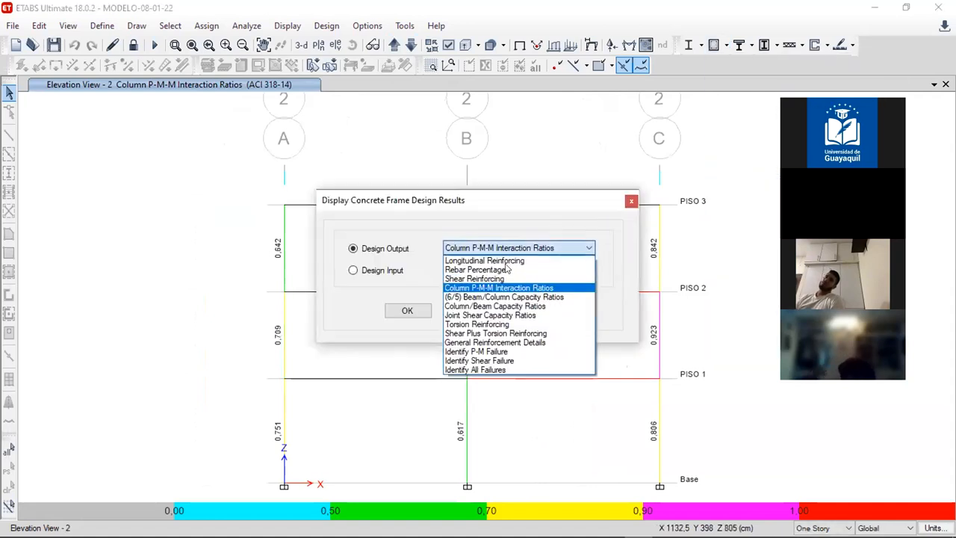
{"action": "left_click", "coordinate": [501, 292]}
{"action": "left_click", "coordinate": [547, 311]}
{"action": "left_click", "coordinate": [493, 316]}
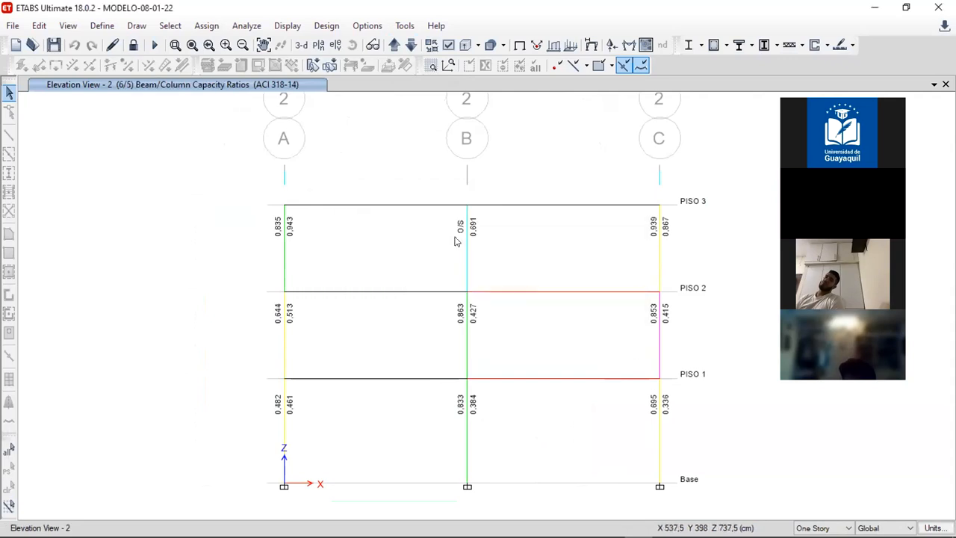
{"action": "mouse_move", "coordinate": [462, 215]}
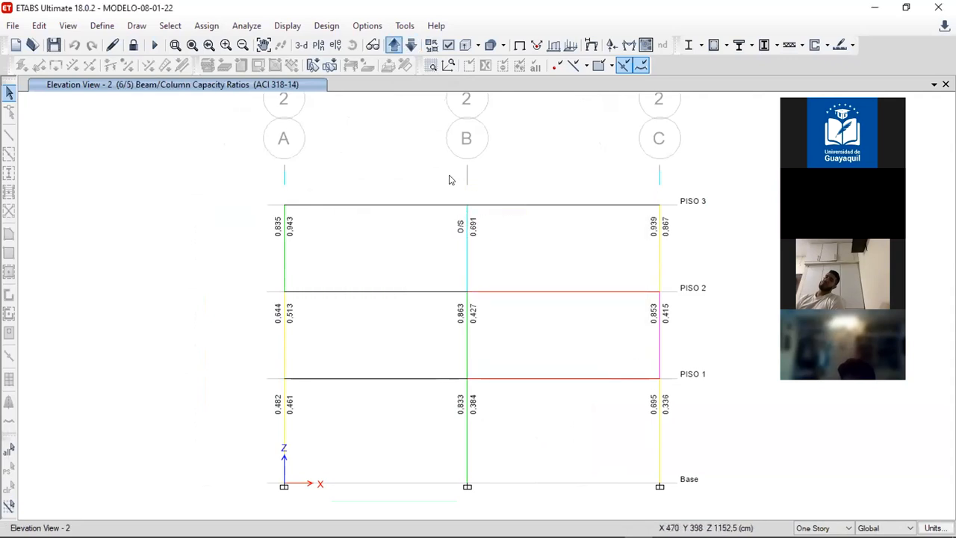
{"action": "left_click", "coordinate": [394, 45]}
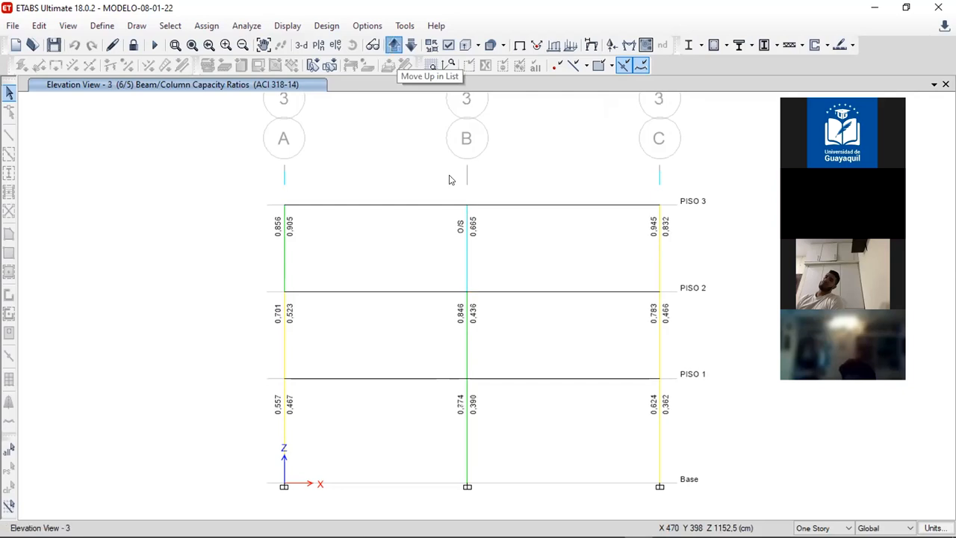
Review the design details of the grid B column at PISO 3 in elevation 4, including joint shear and beam/column capacity
{"action": "left_click", "coordinate": [465, 231]}
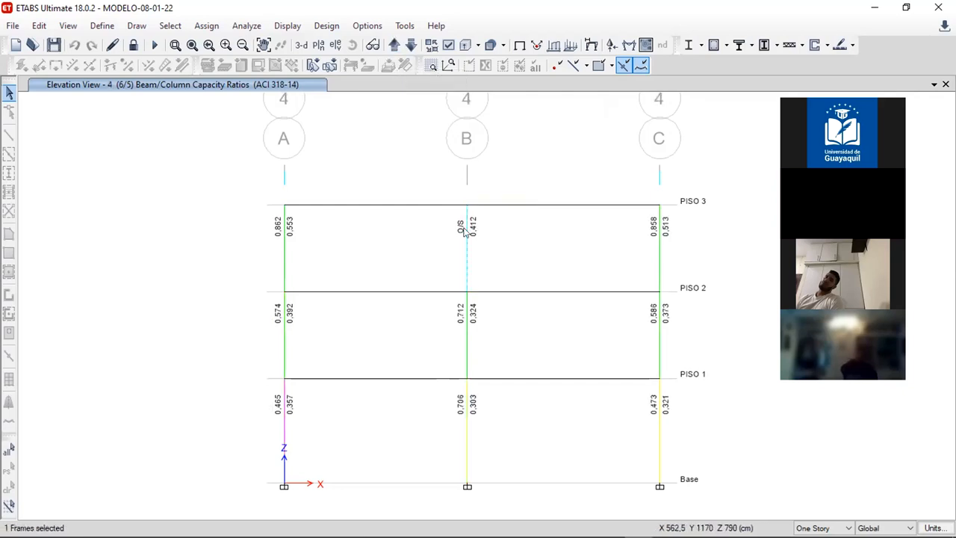
{"action": "right_click", "coordinate": [465, 232]}
{"action": "left_click", "coordinate": [516, 390]}
{"action": "scroll", "coordinate": [506, 377], "scroll_direction": "down", "scroll_amount": 8}
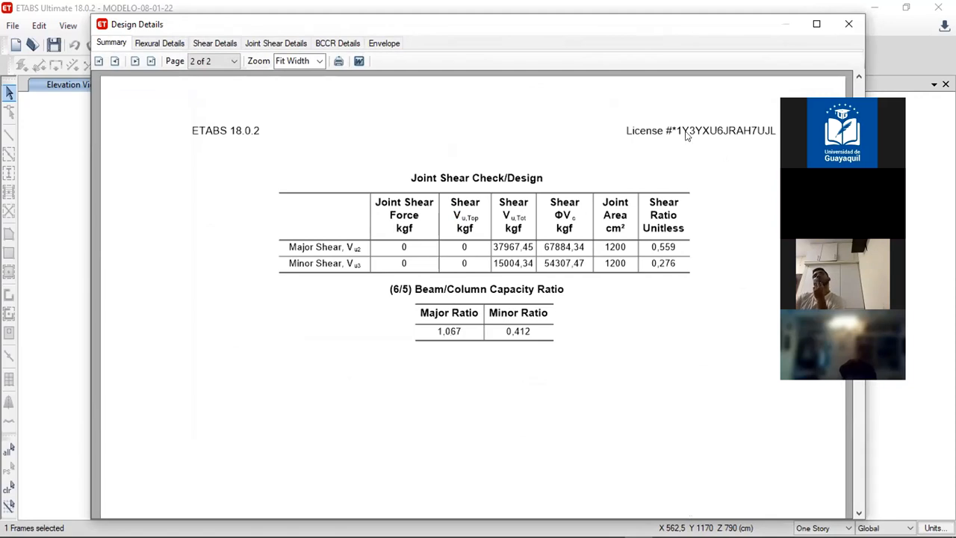
{"action": "left_click", "coordinate": [849, 24]}
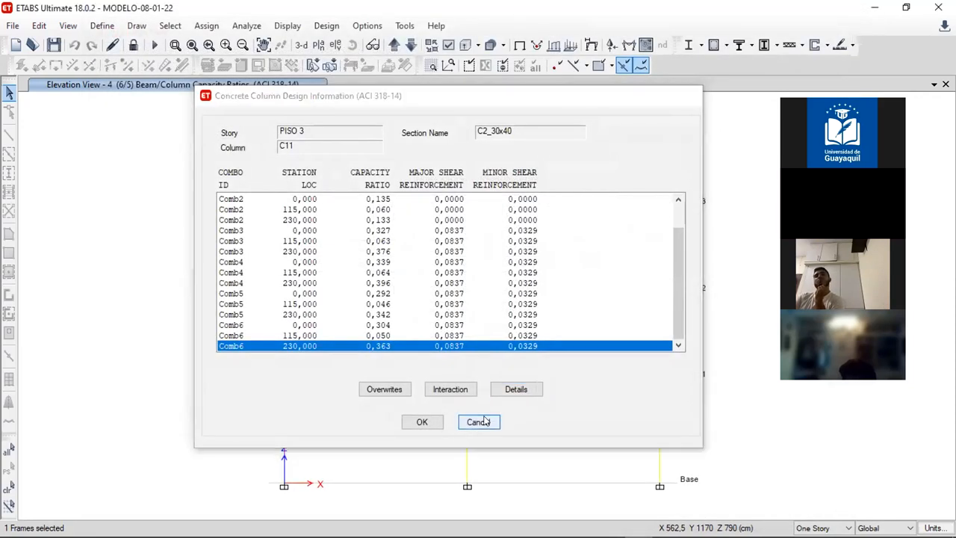
{"action": "left_click", "coordinate": [479, 422]}
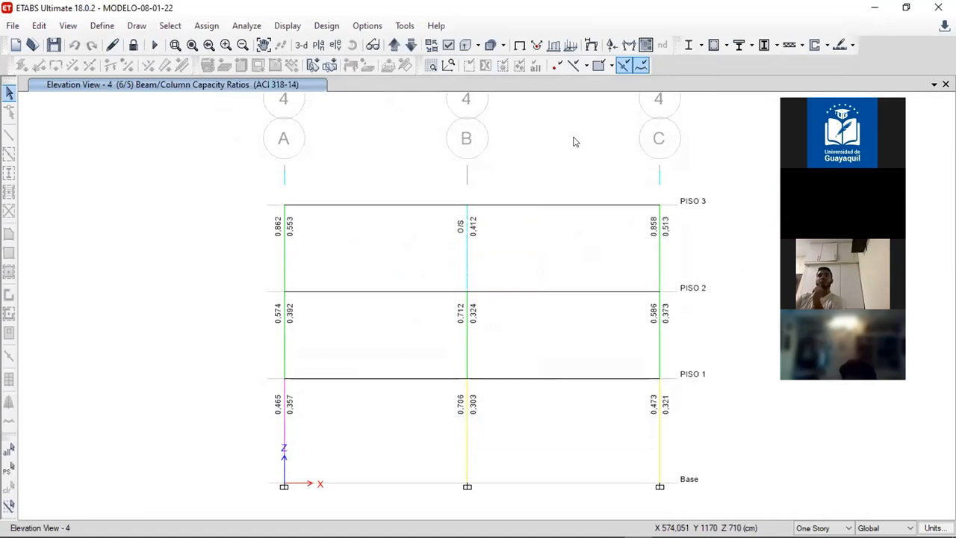
Display the Joint Shear Capacity Ratios on elevation 4
{"action": "left_click", "coordinate": [716, 45]}
{"action": "left_click", "coordinate": [740, 220]}
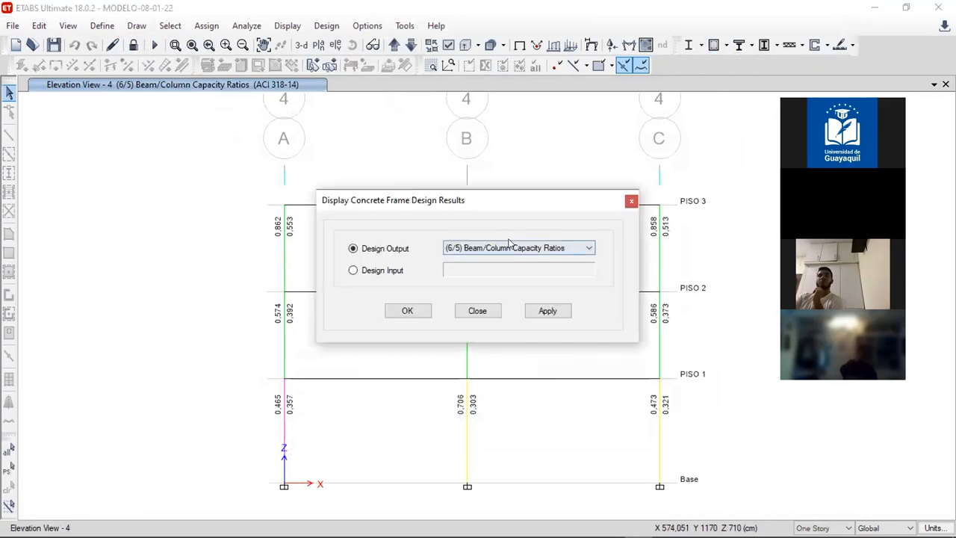
{"action": "left_click", "coordinate": [489, 248]}
{"action": "left_click", "coordinate": [493, 307]}
{"action": "left_click", "coordinate": [548, 310]}
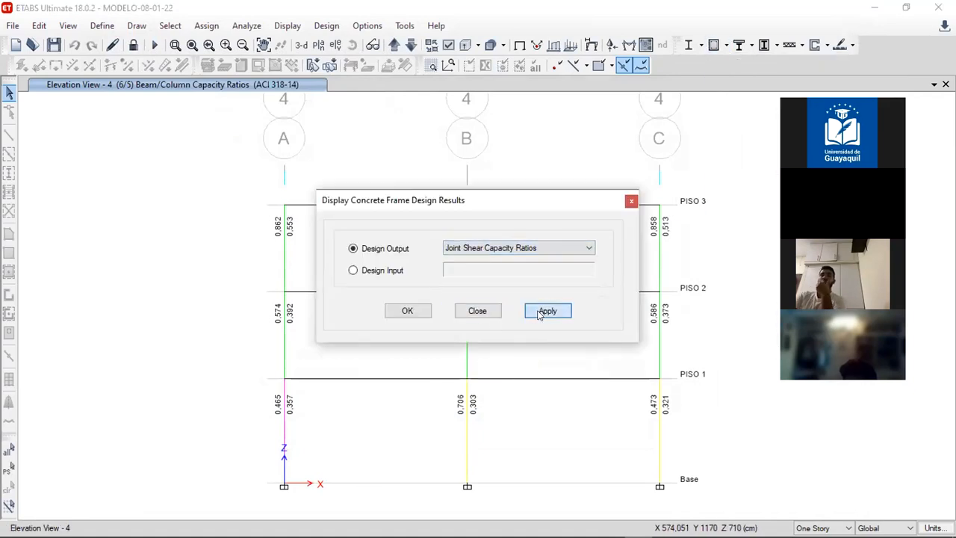
{"action": "left_click", "coordinate": [478, 311]}
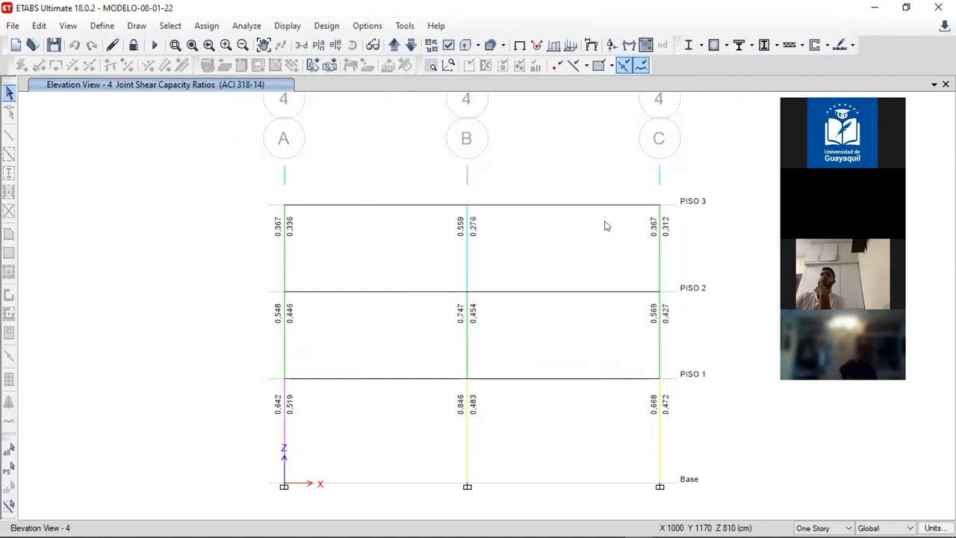
Show elevation B's joint shear ratios and open the design details of the grid 2 column at PISO 1 for Comb4, station 286
{"action": "left_click", "coordinate": [393, 44]}
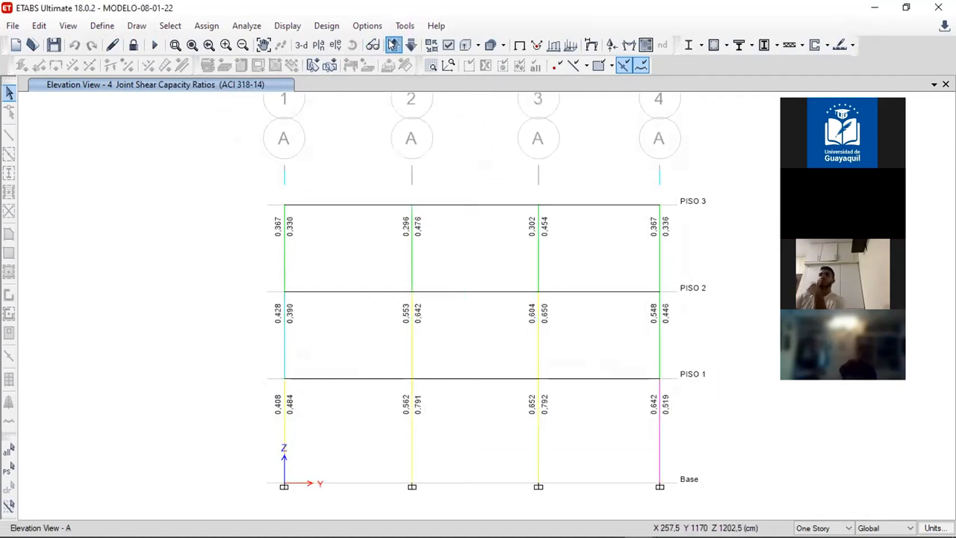
{"action": "left_click", "coordinate": [393, 45]}
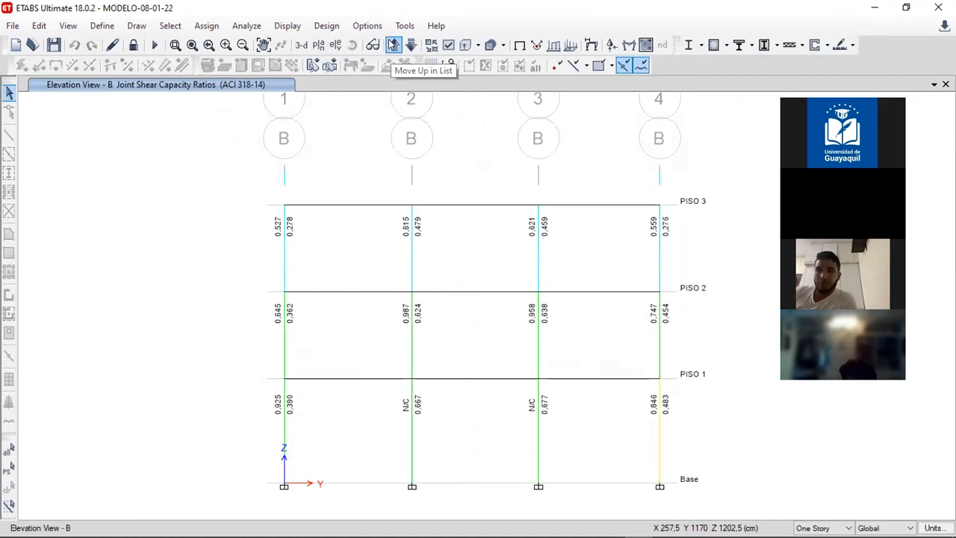
{"action": "left_click", "coordinate": [411, 396]}
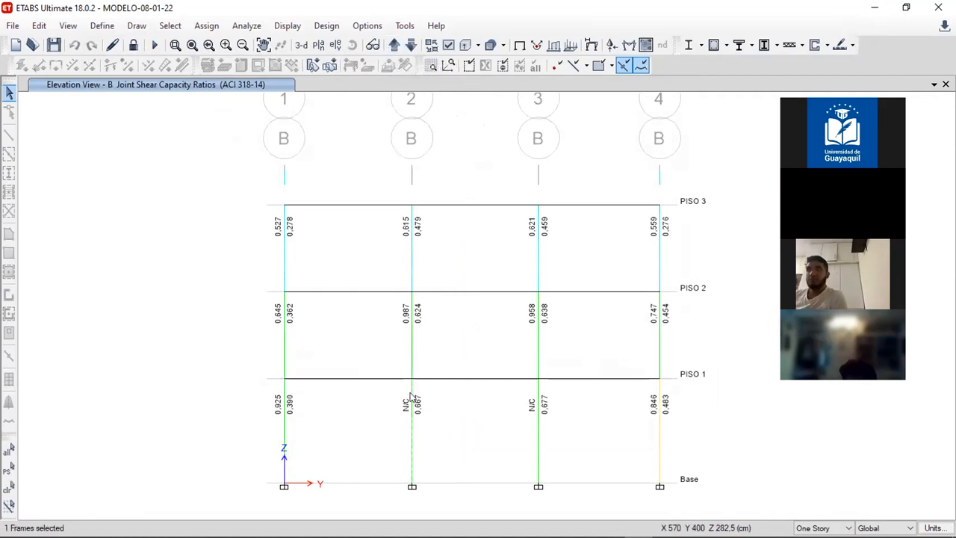
{"action": "right_click", "coordinate": [411, 398]}
{"action": "left_click", "coordinate": [327, 314]}
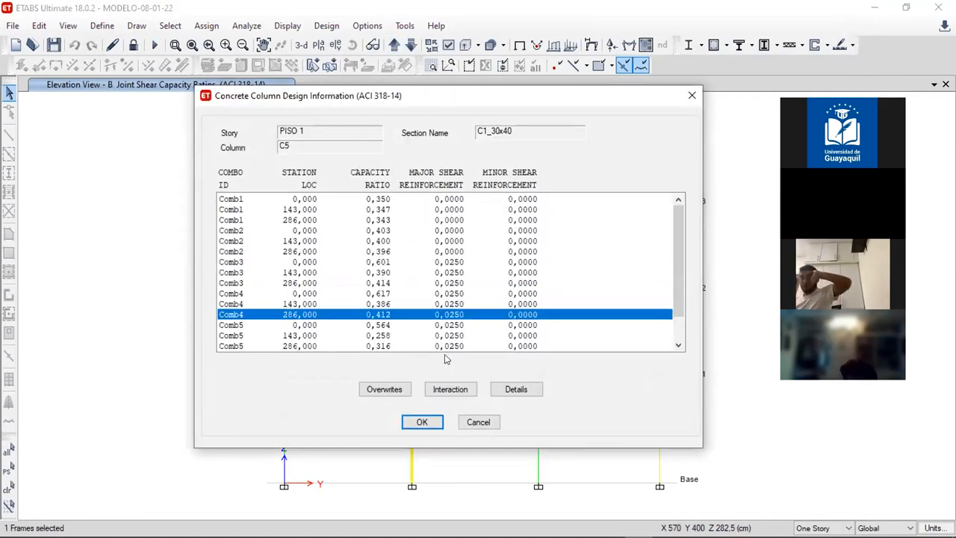
{"action": "left_click", "coordinate": [518, 389]}
Examine the joint shear check and (6/5) beam/column capacity ratios in the column's design summary, and return to elevation B
{"action": "scroll", "coordinate": [497, 377], "scroll_direction": "down", "scroll_amount": 8}
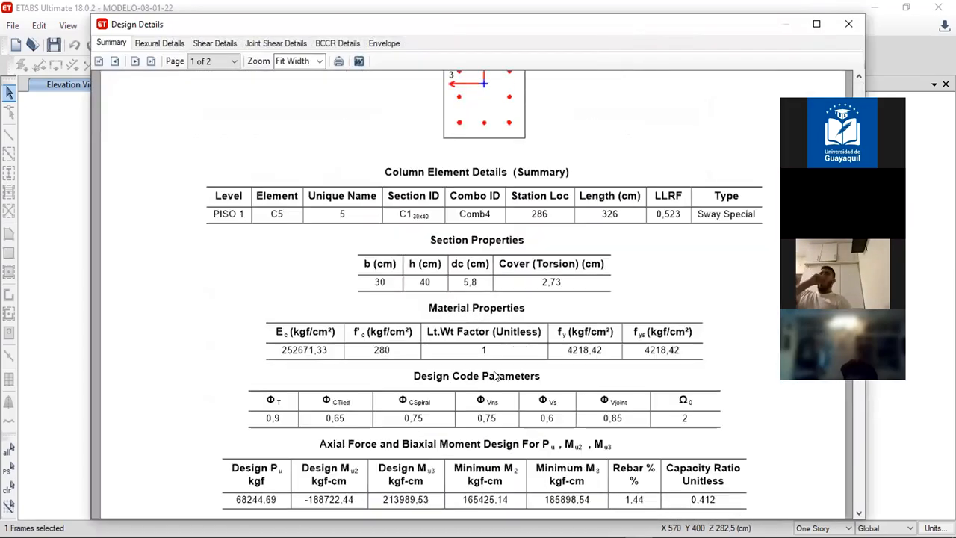
{"action": "scroll", "coordinate": [489, 366], "scroll_direction": "down", "scroll_amount": 5}
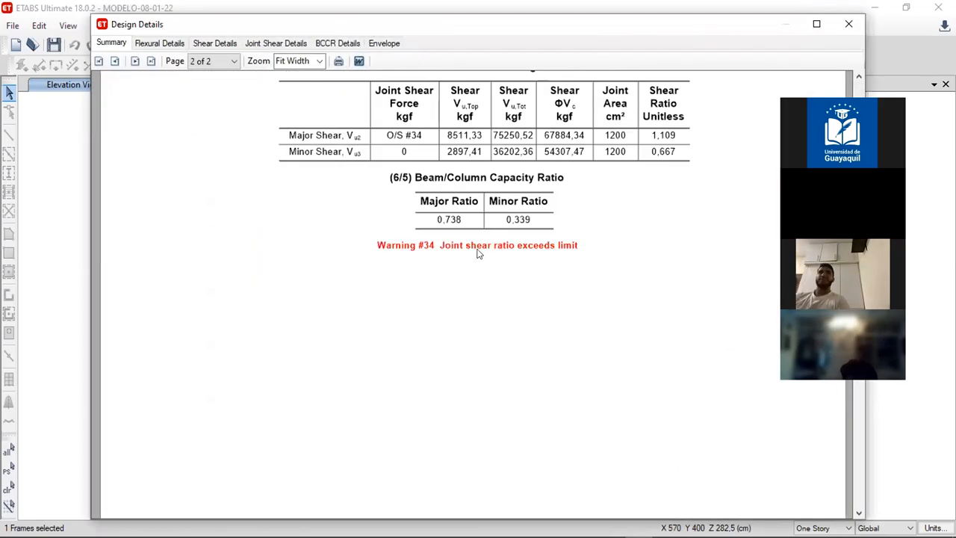
{"action": "scroll", "coordinate": [482, 251], "scroll_direction": "up", "scroll_amount": 3}
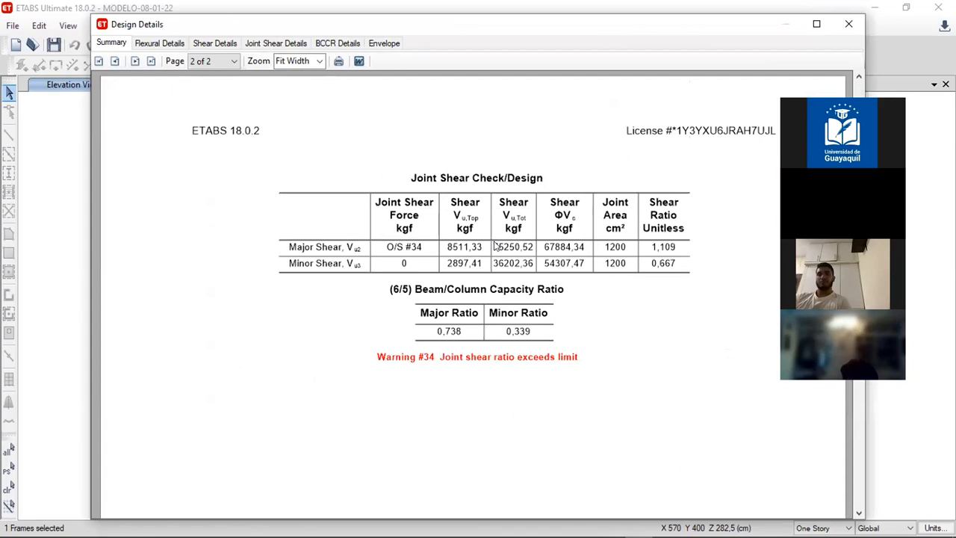
{"action": "scroll", "coordinate": [629, 254], "scroll_direction": "up", "scroll_amount": 4}
{"action": "scroll", "coordinate": [630, 257], "scroll_direction": "down", "scroll_amount": 4}
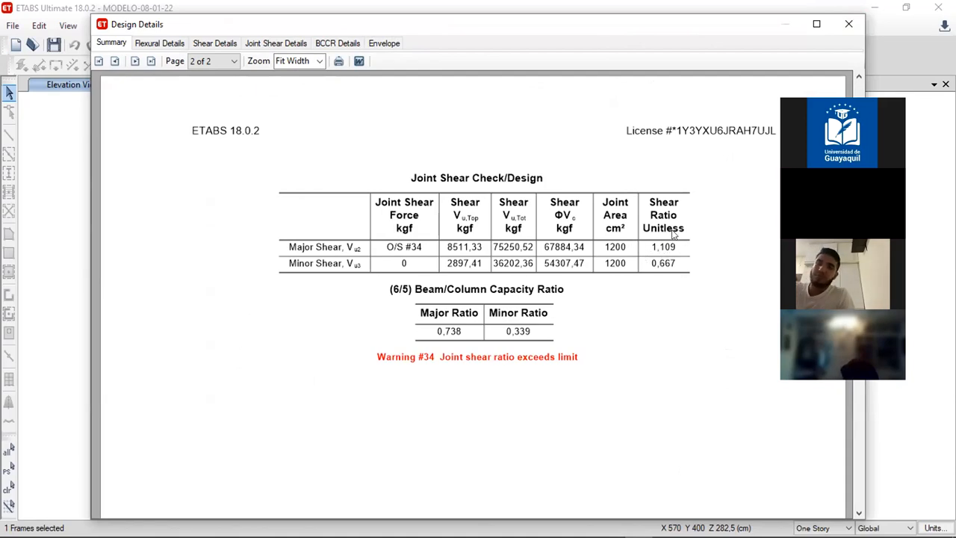
{"action": "left_click", "coordinate": [849, 24]}
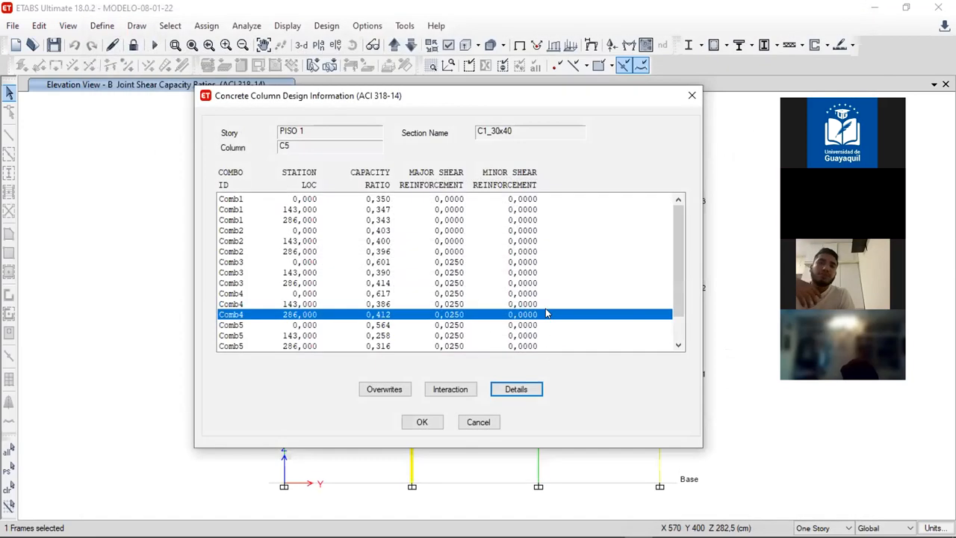
{"action": "left_click", "coordinate": [478, 422]}
{"action": "left_click", "coordinate": [412, 442]}
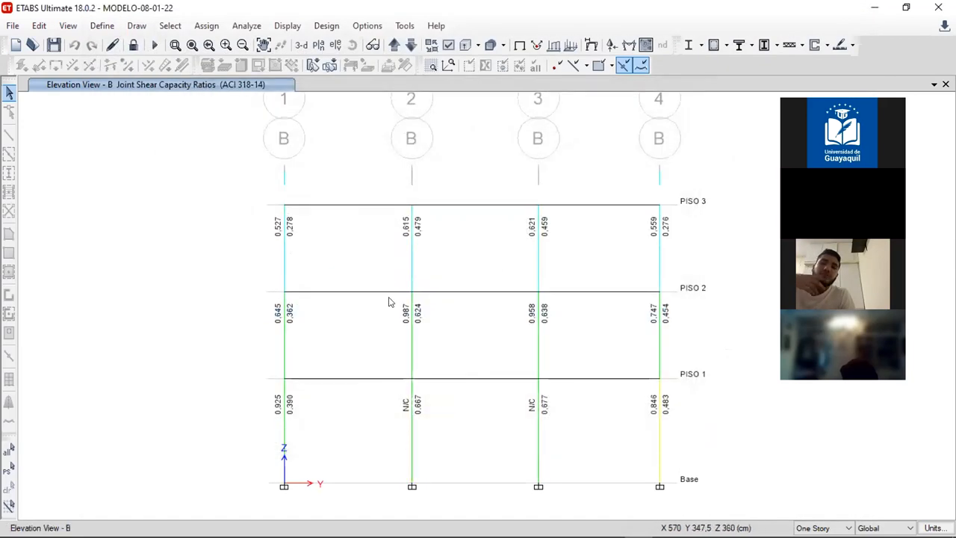
{"action": "middle_click_drag", "start_coordinate": [398, 281], "coordinate": [375, 284]}
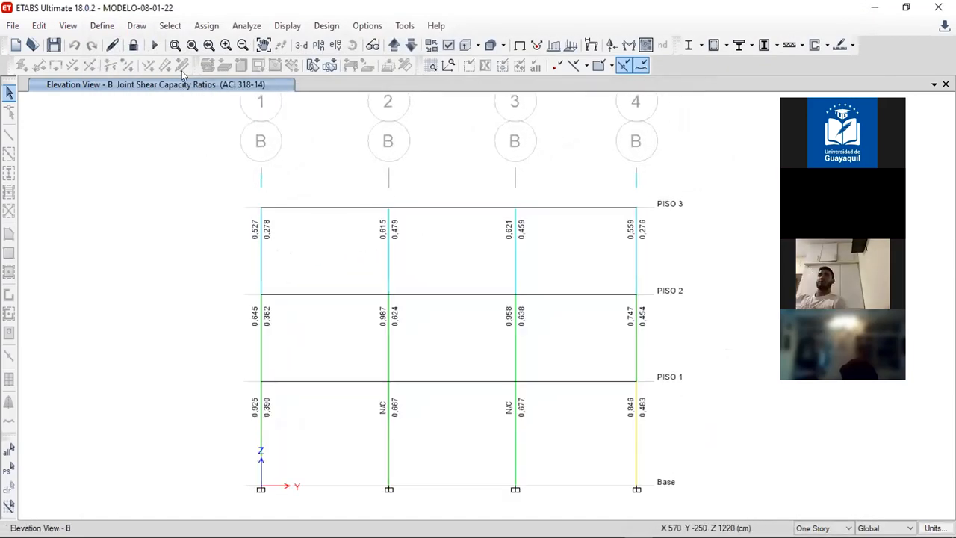